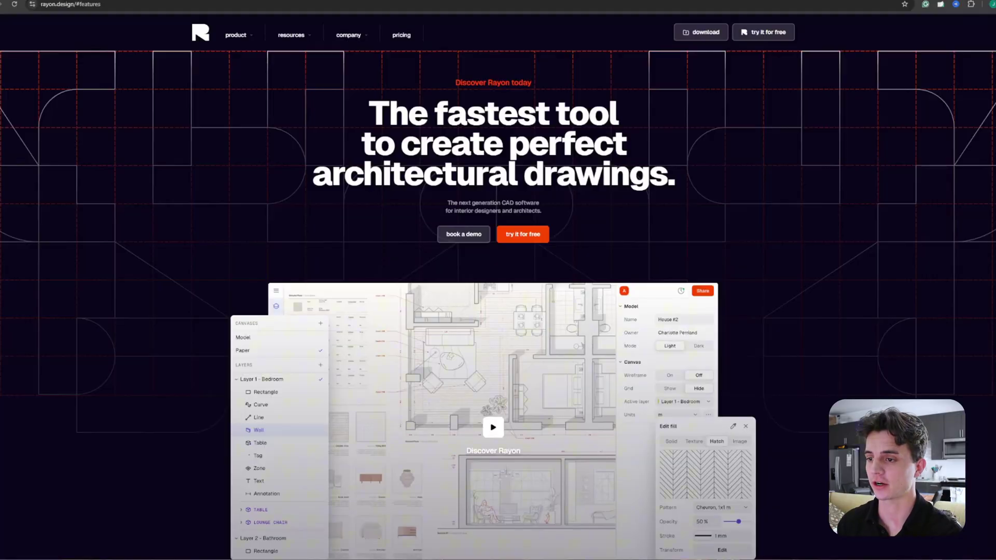
Step: Scroll the features page past Drafting, Export and Collaboration to the Redlining and BIM & CAD tools cards
scroll(749, 316, "down", 10)
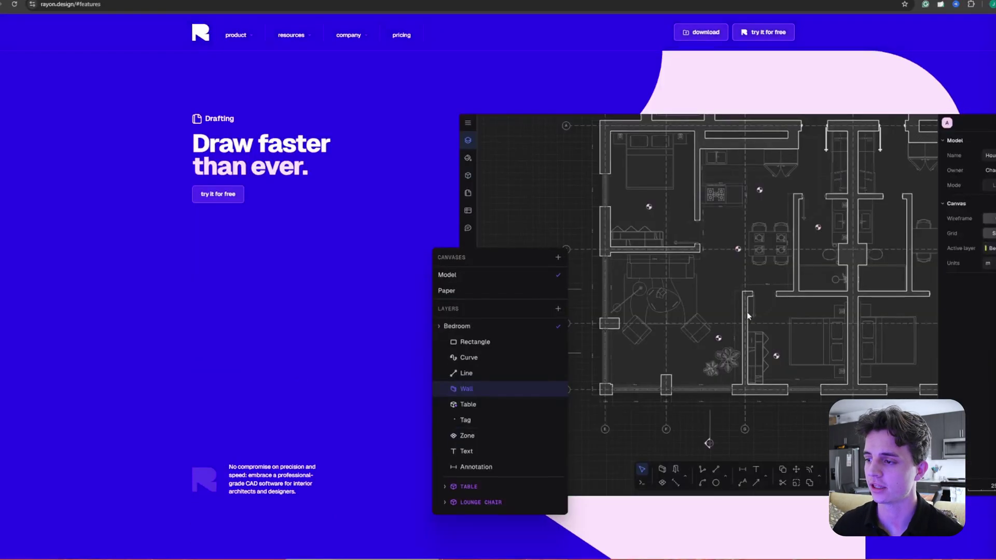
scroll(734, 290, "down", 10)
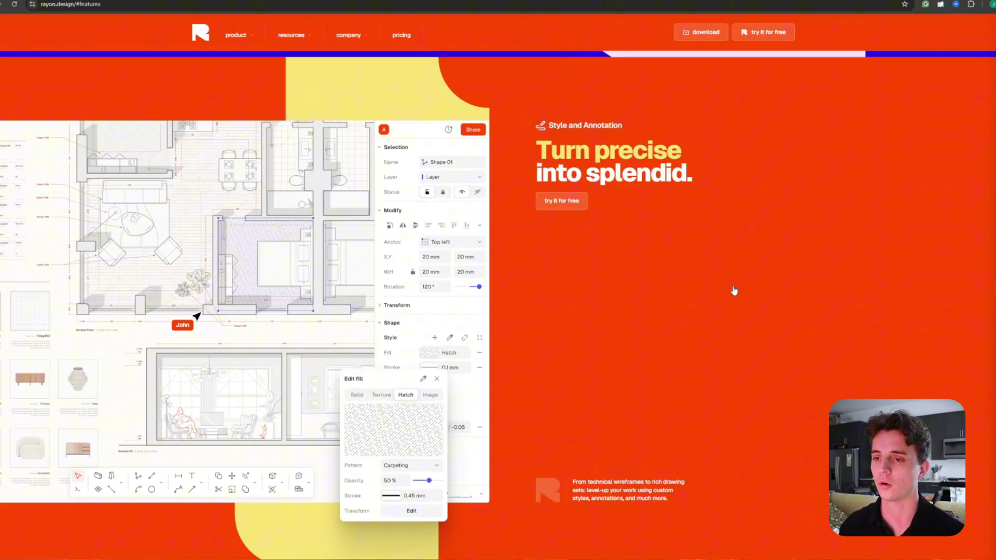
scroll(734, 290, "down", 10)
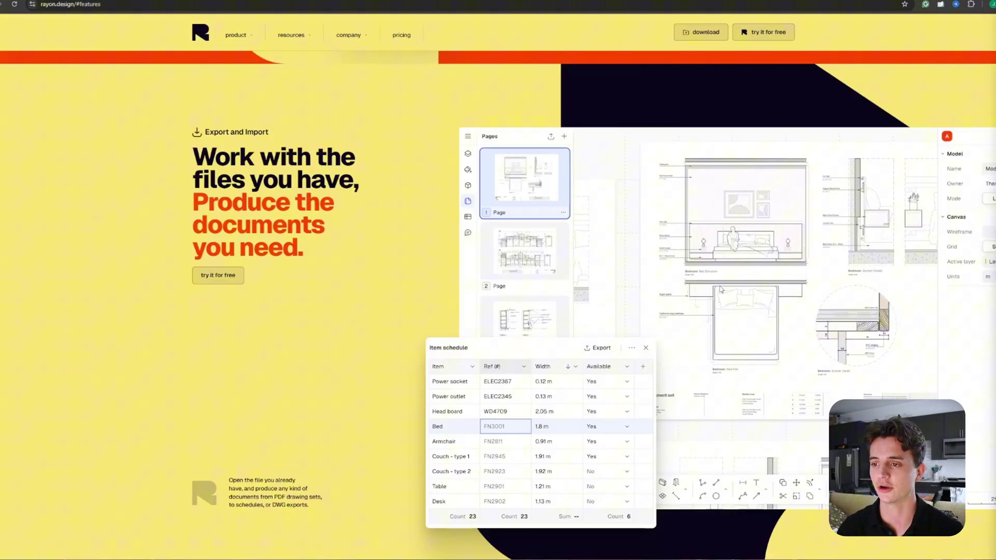
scroll(721, 288, "down", 10)
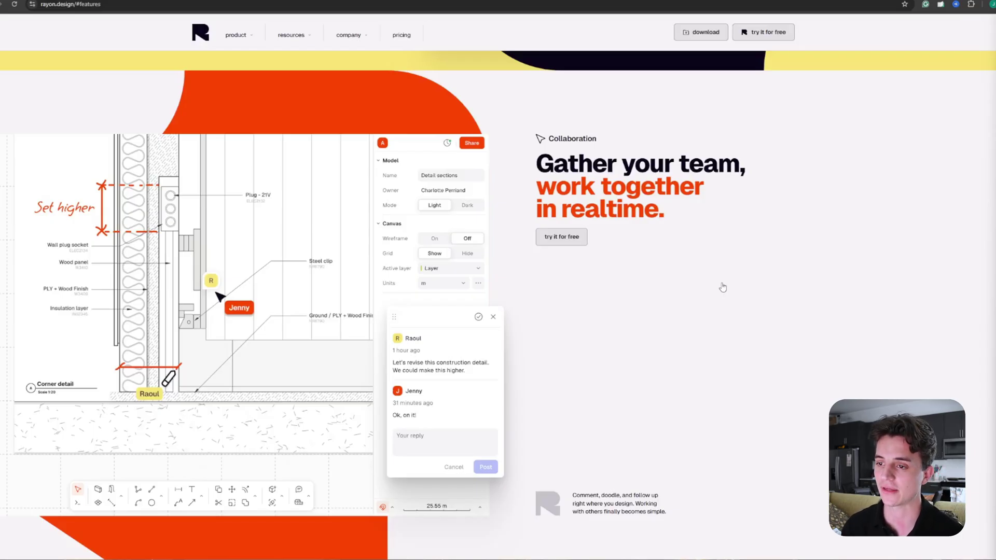
scroll(722, 286, "down", 10)
Step: Browse the More features cards and reach the Templates library with Urban Loft, Villa and Tiny House
scroll(854, 147, "up", 3)
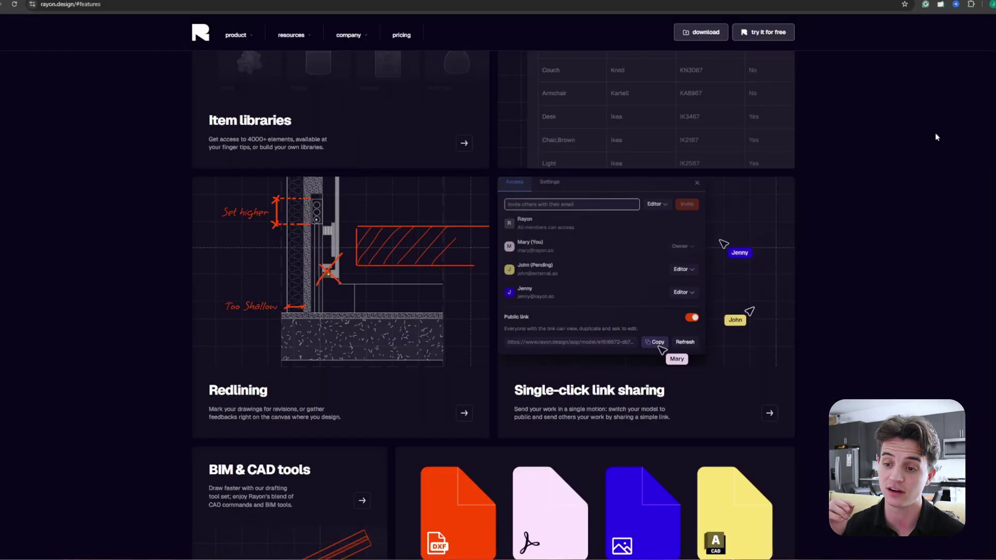
scroll(924, 143, "down", 6)
scroll(935, 140, "down", 3)
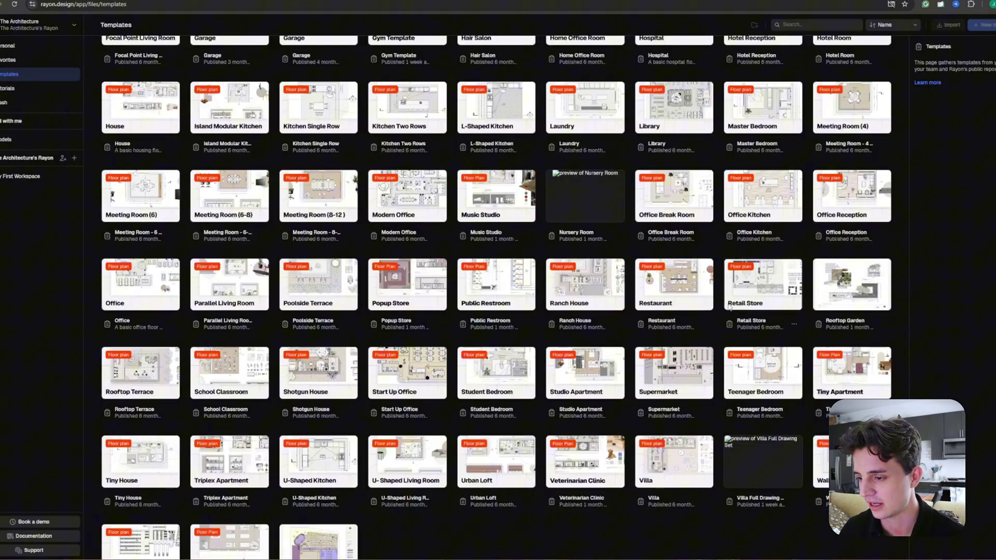
Step: Open the Apartment template and zoom out and back in on its plan and elevation sheets
scroll(724, 311, "up", 6)
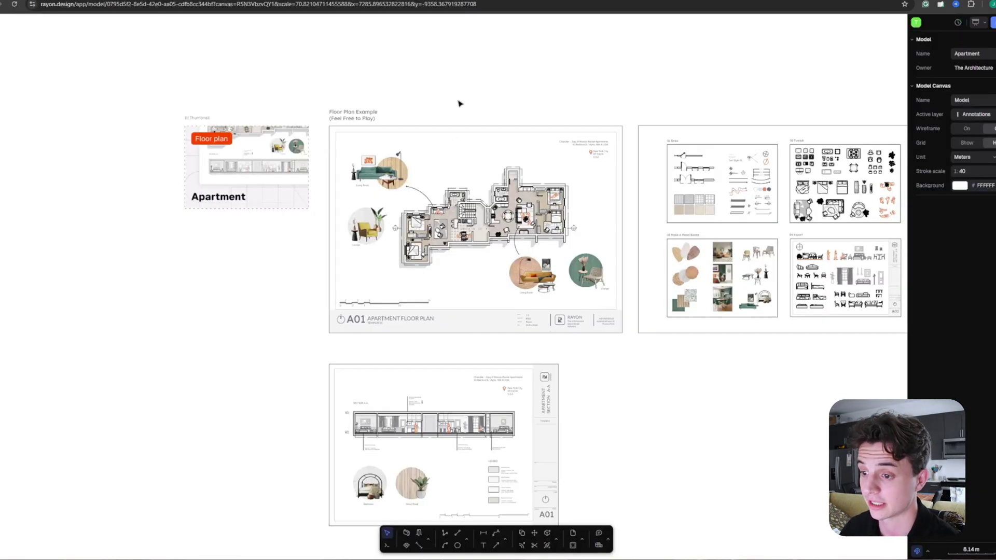
scroll(458, 104, "down", 3)
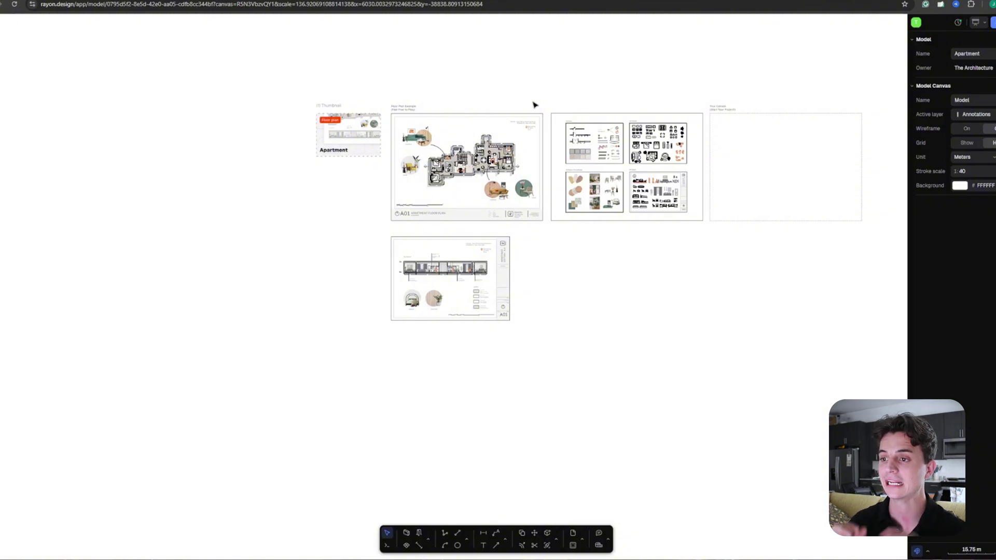
scroll(524, 106, "down", 5)
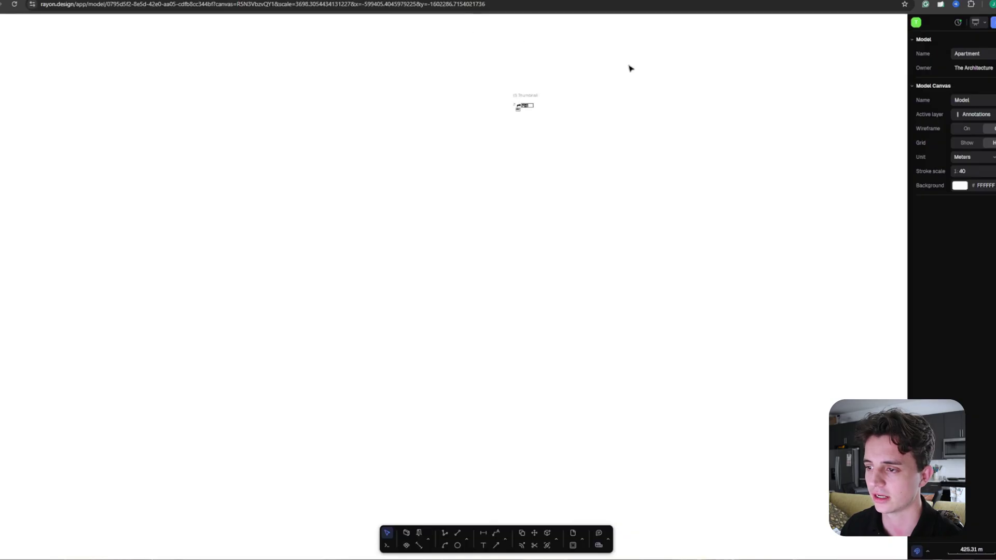
scroll(743, 135, "up", 3)
scroll(597, 155, "up", 2)
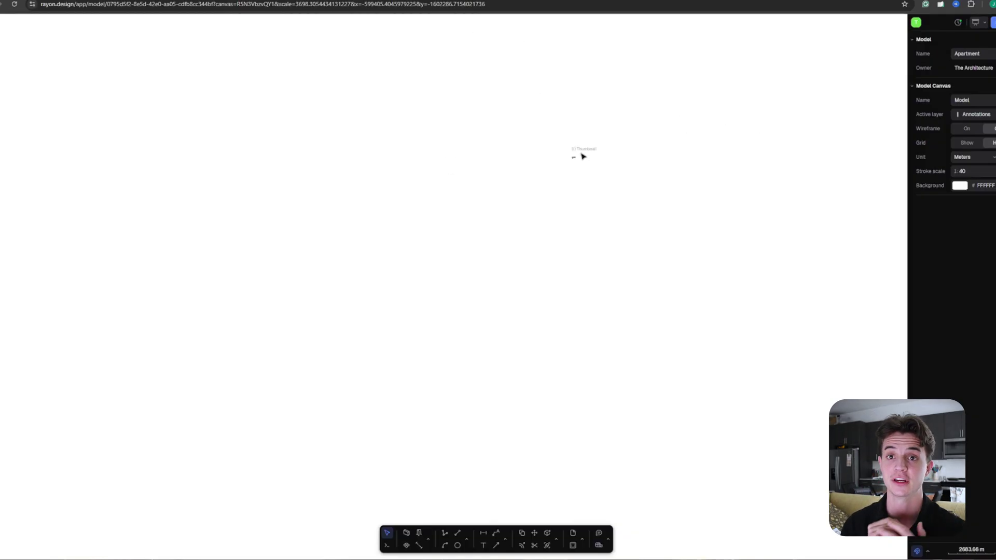
scroll(567, 165, "up", 2)
scroll(598, 171, "up", 2)
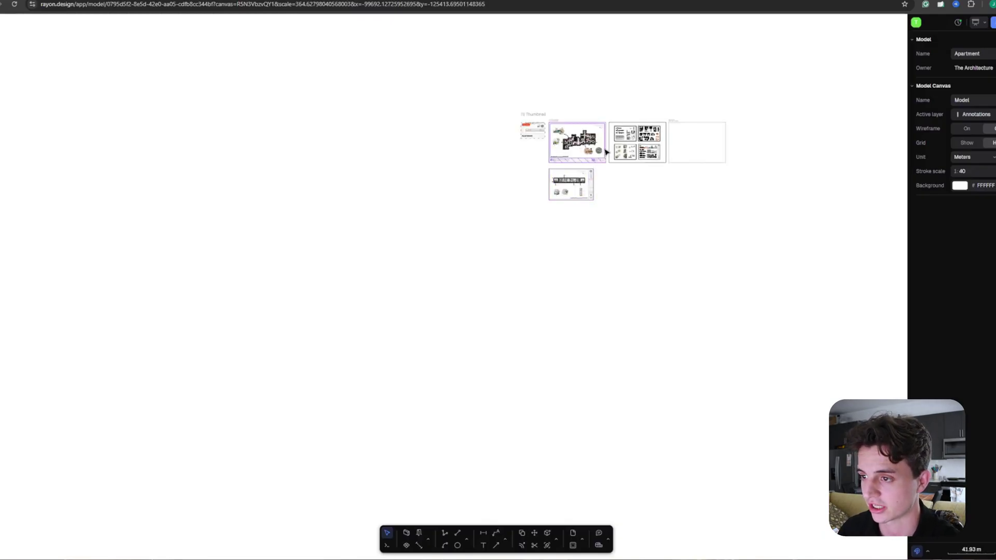
scroll(582, 142, "up", 6)
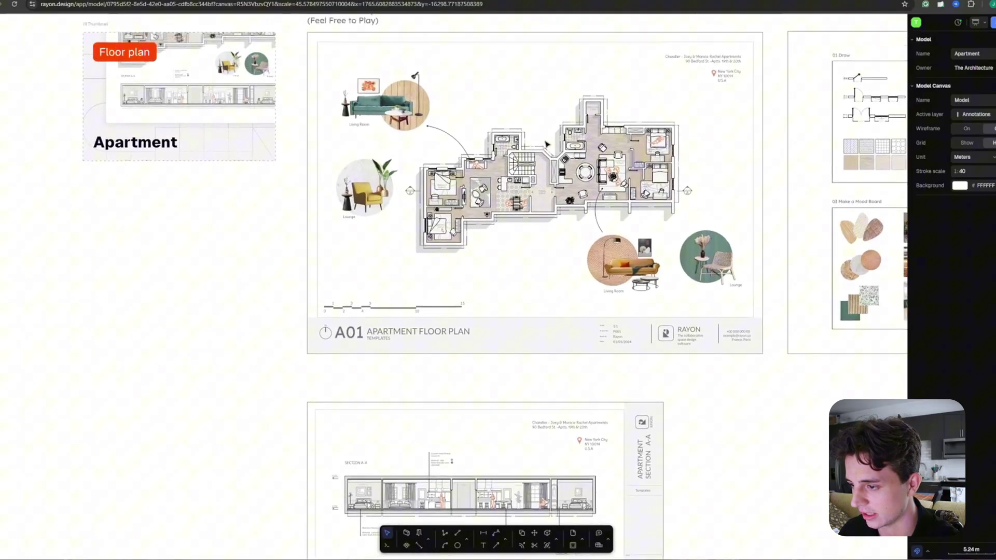
scroll(625, 287, "up", 3)
left_click(625, 286)
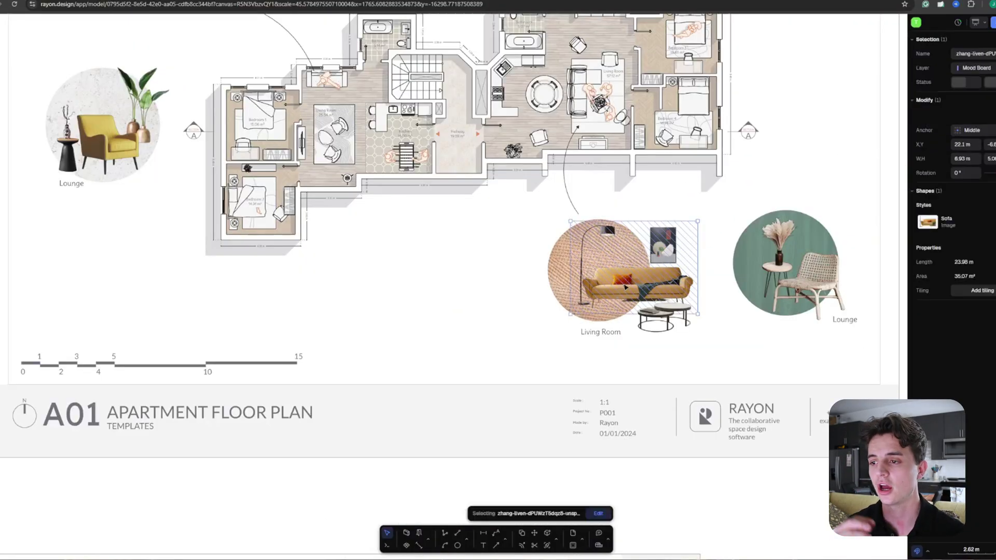
scroll(443, 335, "up", 3)
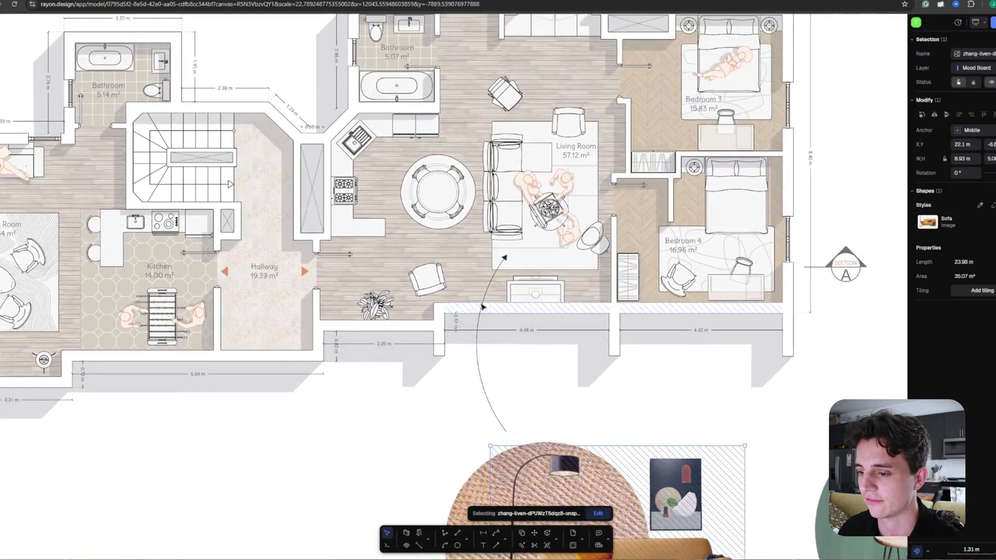
left_click(443, 306)
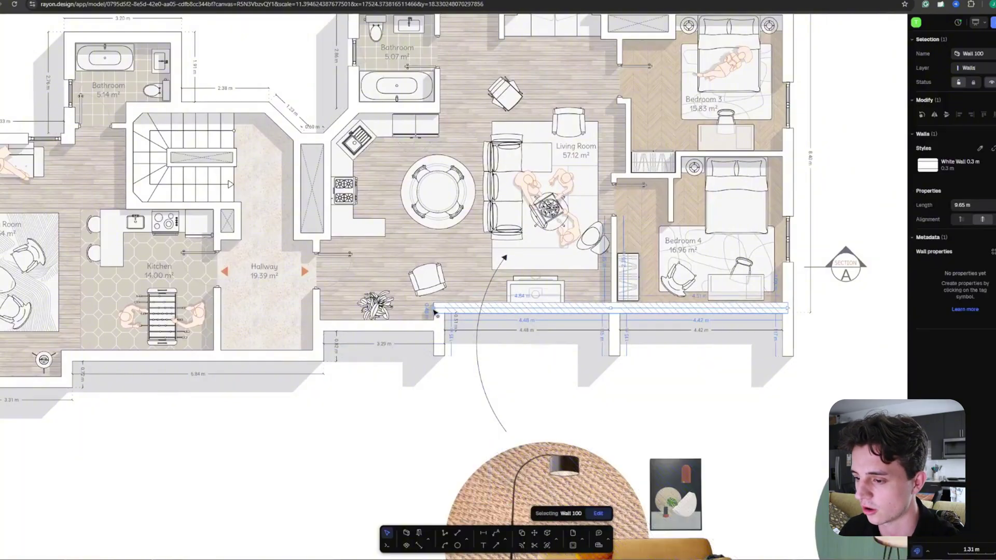
left_click_drag(436, 310, 519, 354)
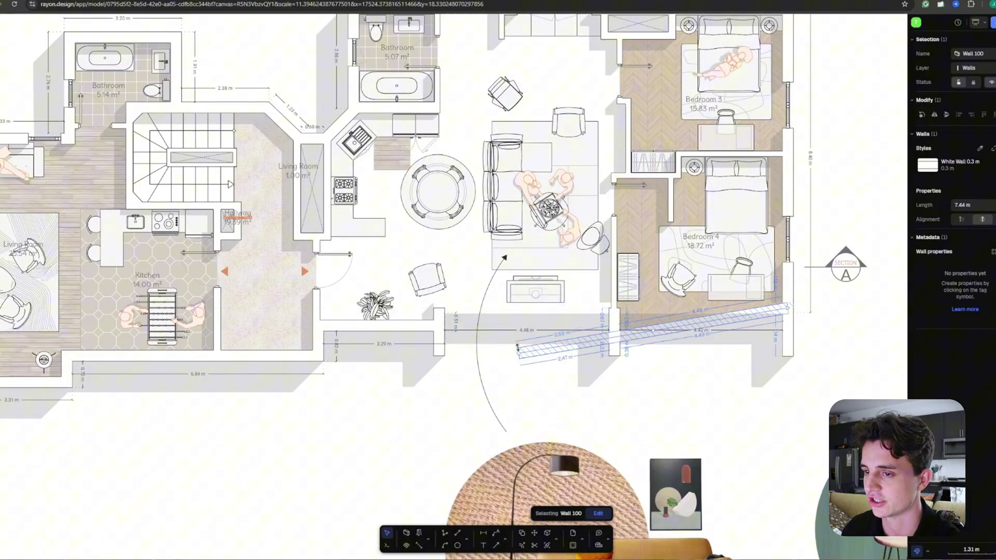
key("ctrl+z")
scroll(538, 239, "up", 2)
double_click(570, 161)
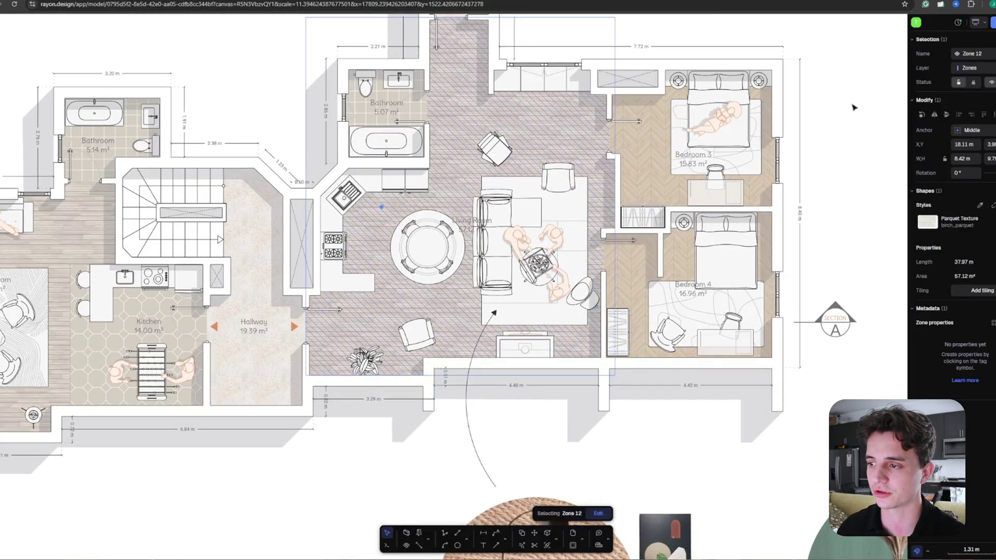
left_click(853, 107)
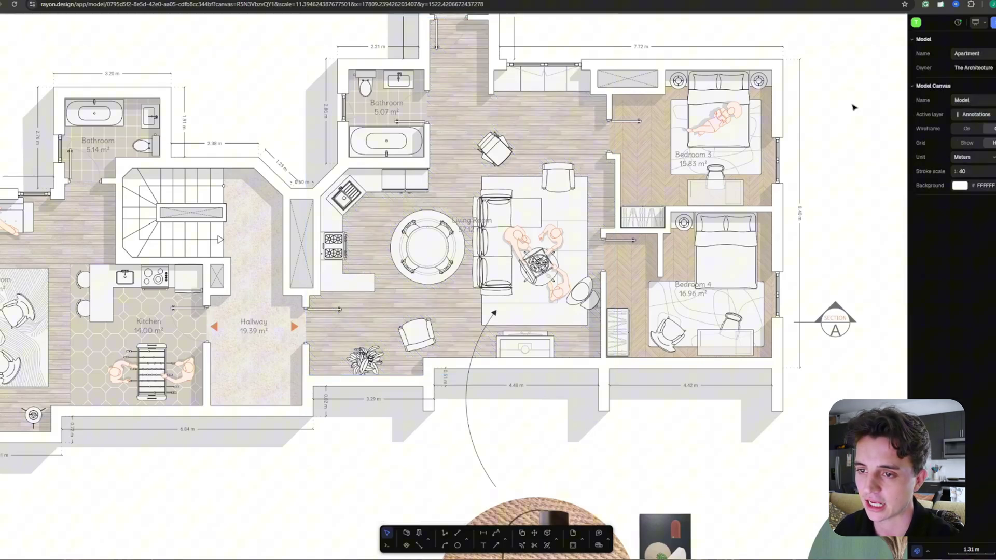
scroll(470, 197, "left", 10)
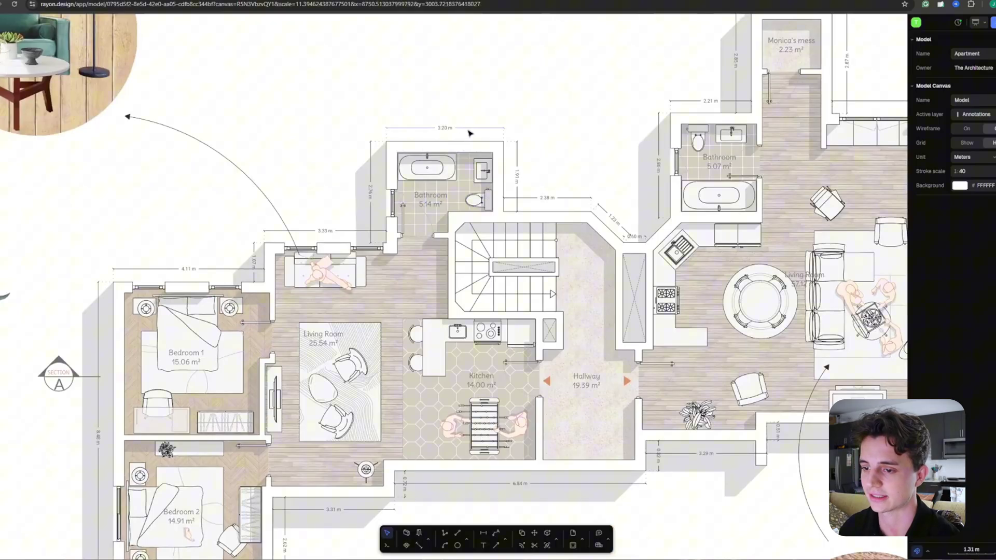
left_click(445, 170)
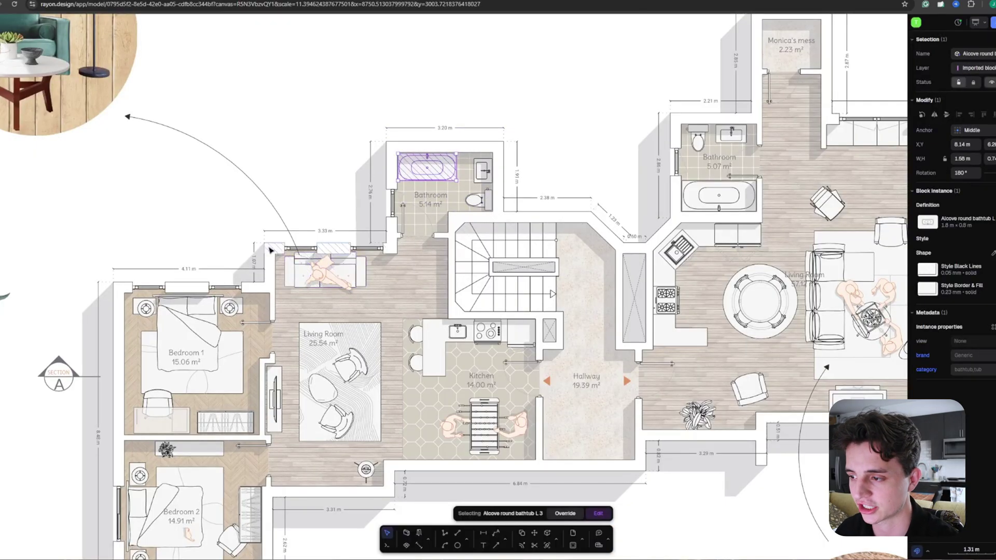
scroll(343, 254, "left", 5)
scroll(342, 255, "down", 3)
scroll(324, 218, "down", 3)
scroll(323, 218, "left", 3)
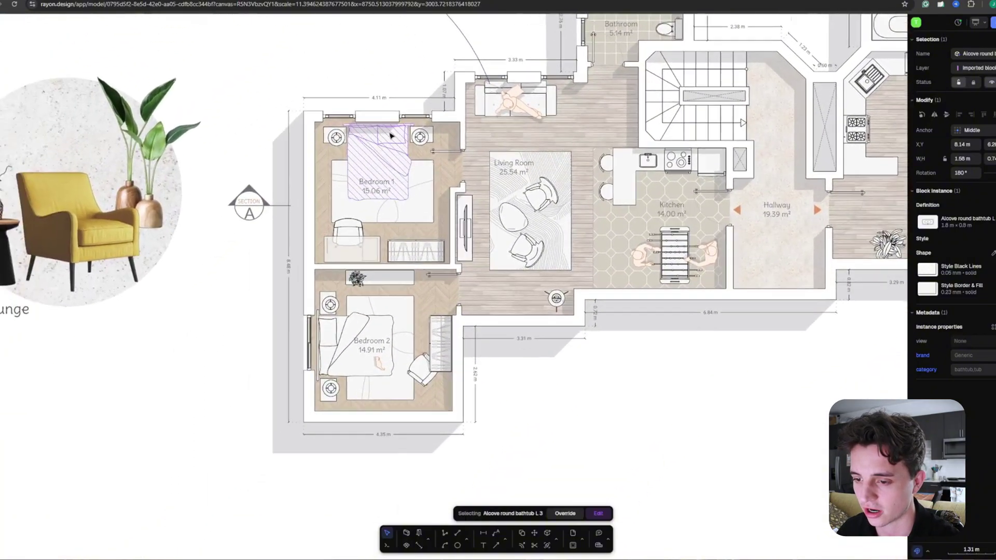
Step: Select the Section A cut marker, then zoom and pan onto the Section A-A sheet
left_click(293, 210)
scroll(293, 209, "down", 10, "ctrl")
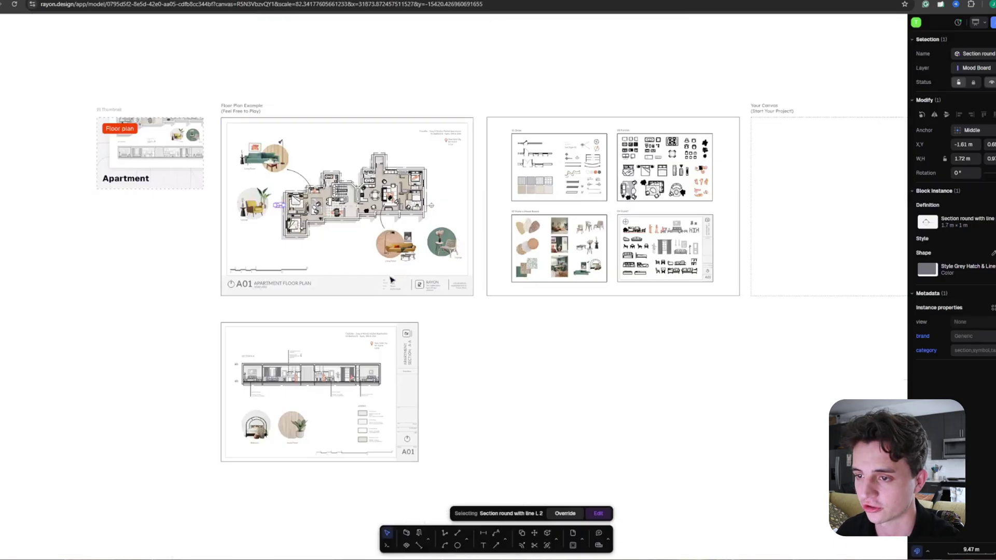
scroll(318, 407, "up", 10, "ctrl")
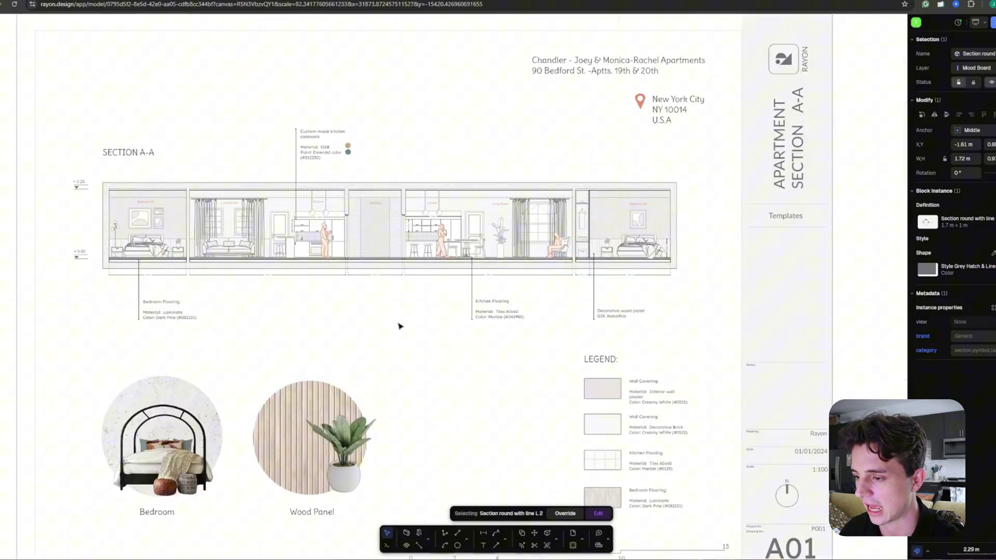
scroll(458, 267, "down", 2)
scroll(458, 268, "left", 3)
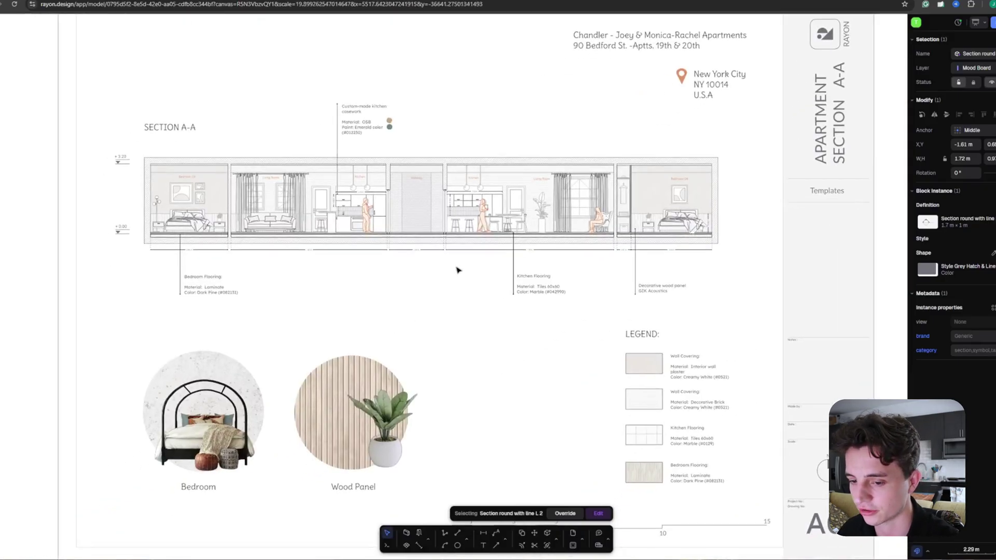
scroll(611, 194, "down", 1)
scroll(611, 193, "right", 1)
scroll(611, 193, "down", 1)
scroll(611, 194, "right", 1)
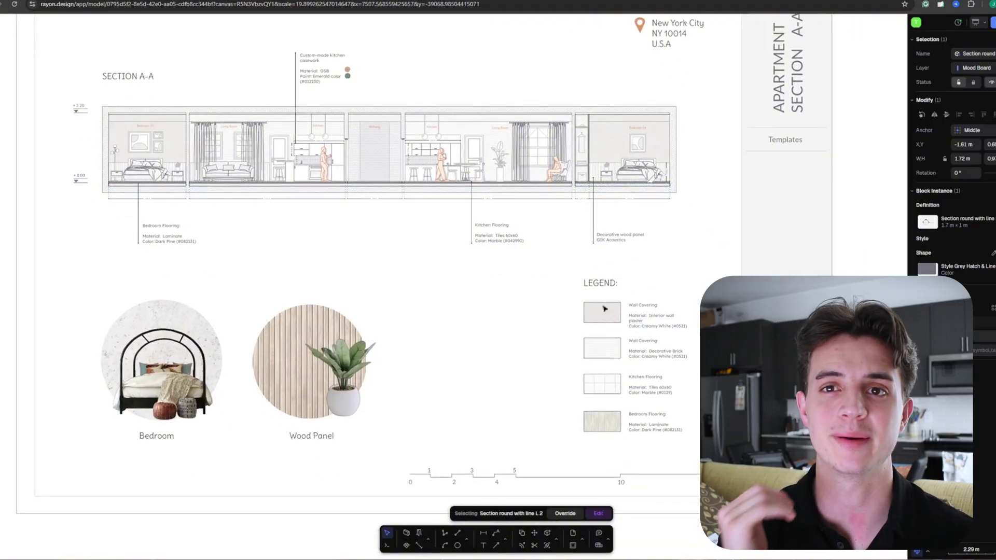
scroll(529, 295, "down", 2)
scroll(529, 295, "left", 3)
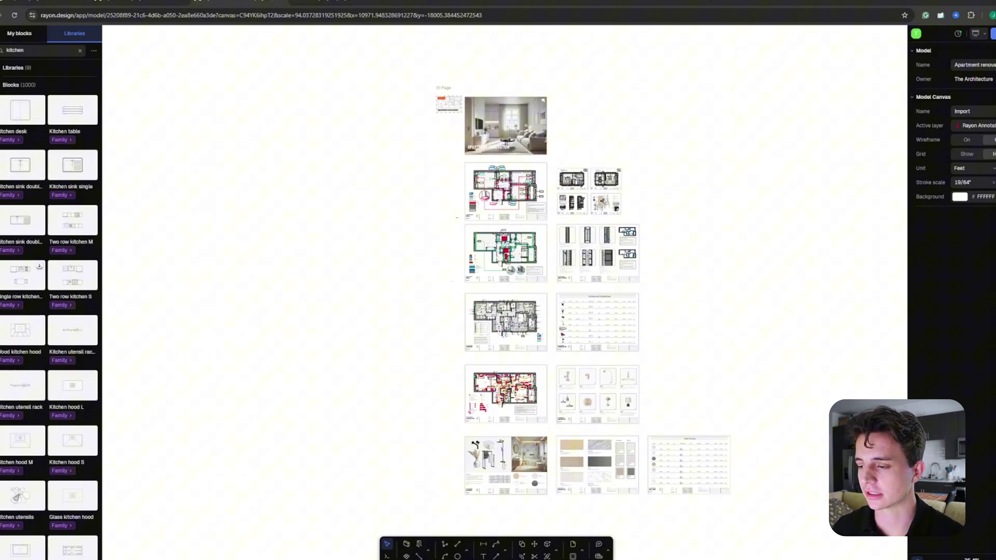
scroll(494, 153, "up", 3)
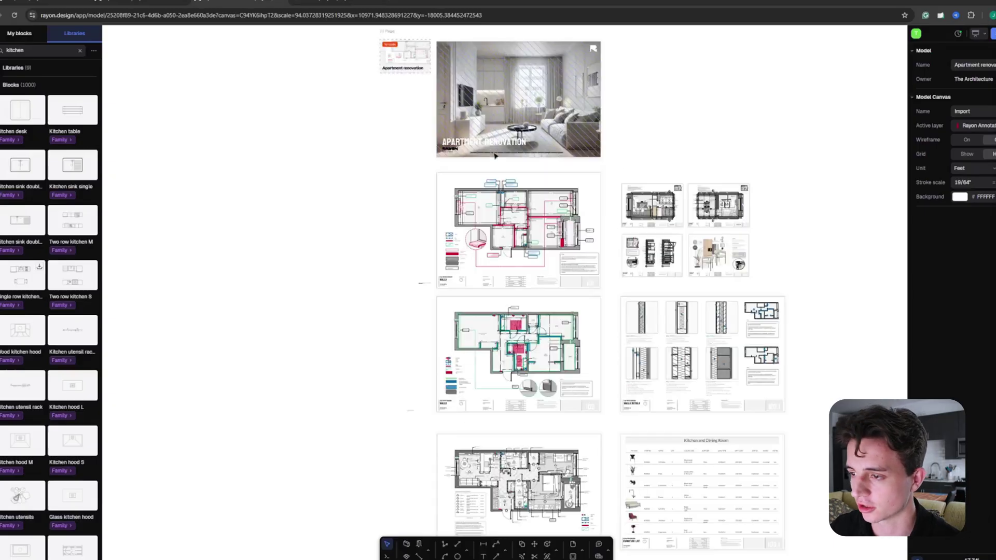
scroll(538, 220, "down", 1)
scroll(485, 207, "up", 5)
scroll(592, 171, "down", 5)
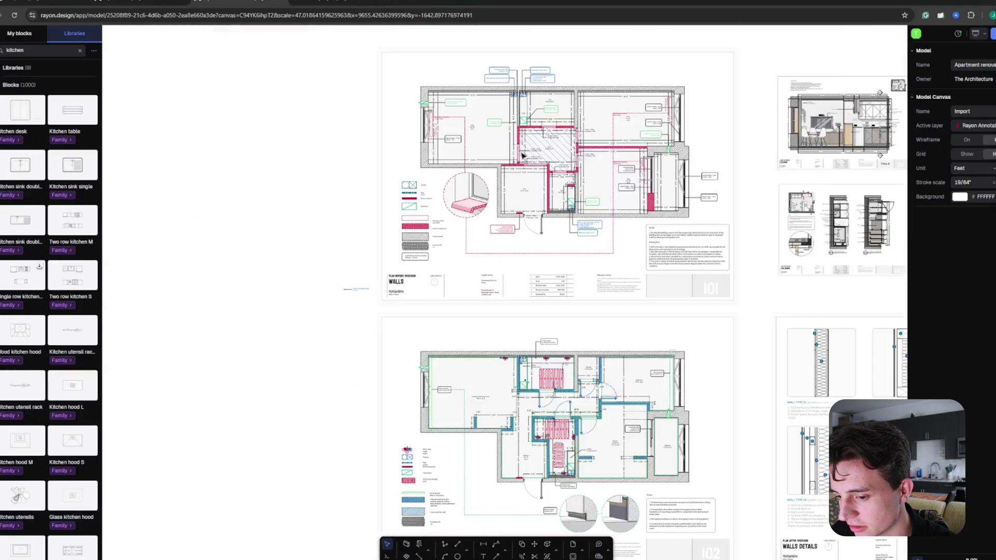
scroll(596, 171, "right", 2)
scroll(662, 149, "up", 5)
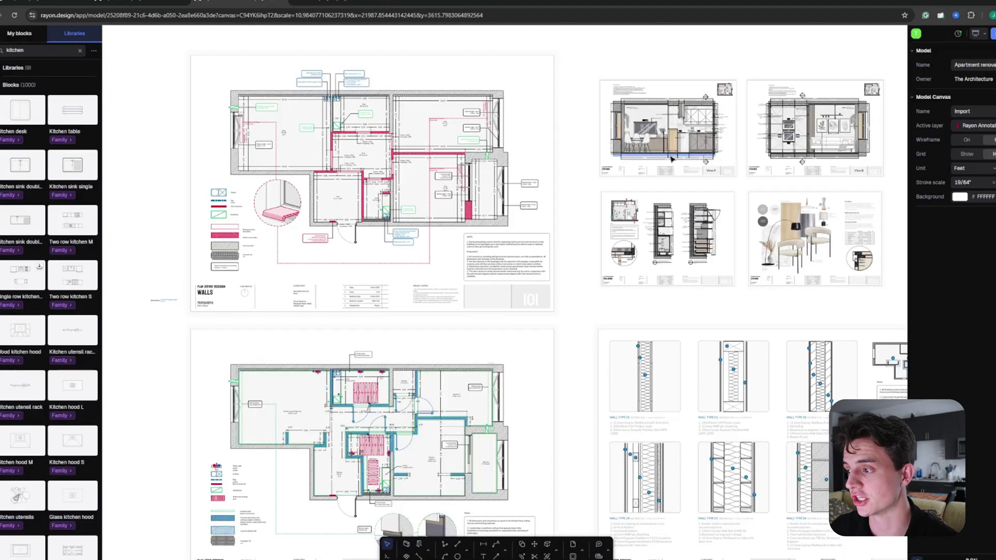
scroll(686, 158, "down", 5)
scroll(691, 199, "down", 2)
scroll(691, 198, "right", 1)
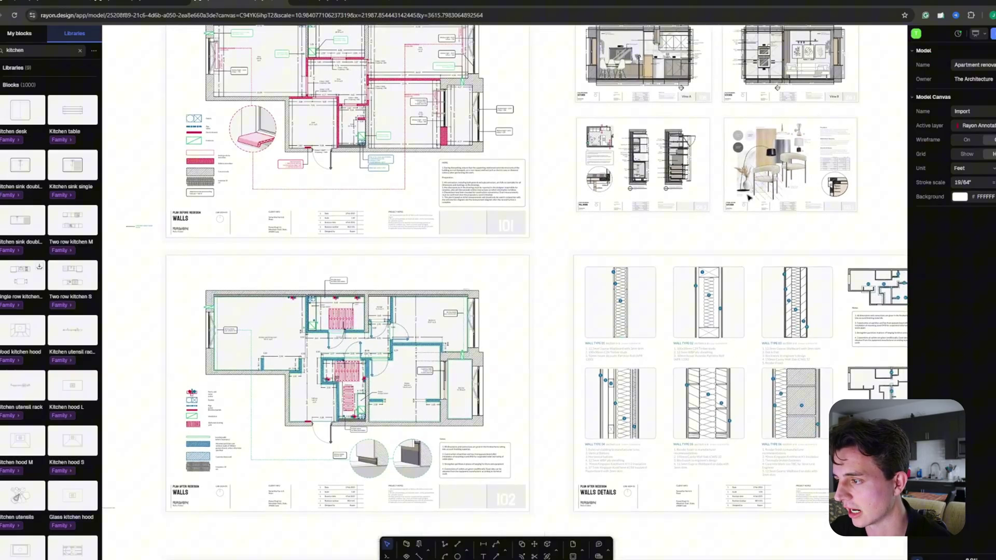
scroll(660, 240, "down", 3)
scroll(417, 155, "up", 5)
scroll(418, 155, "down", 5)
scroll(418, 154, "right", 1)
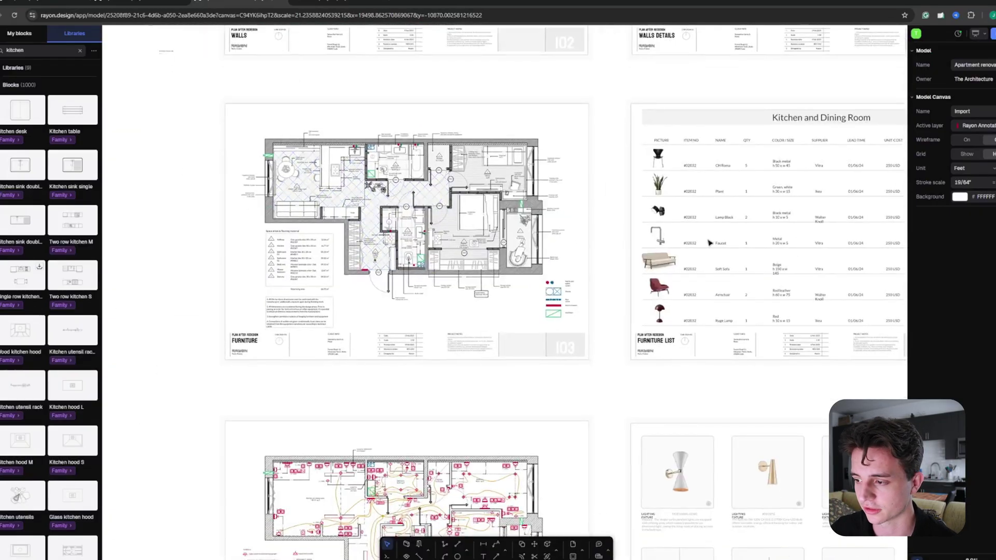
scroll(709, 243, "right", 5)
scroll(485, 272, "down", 6)
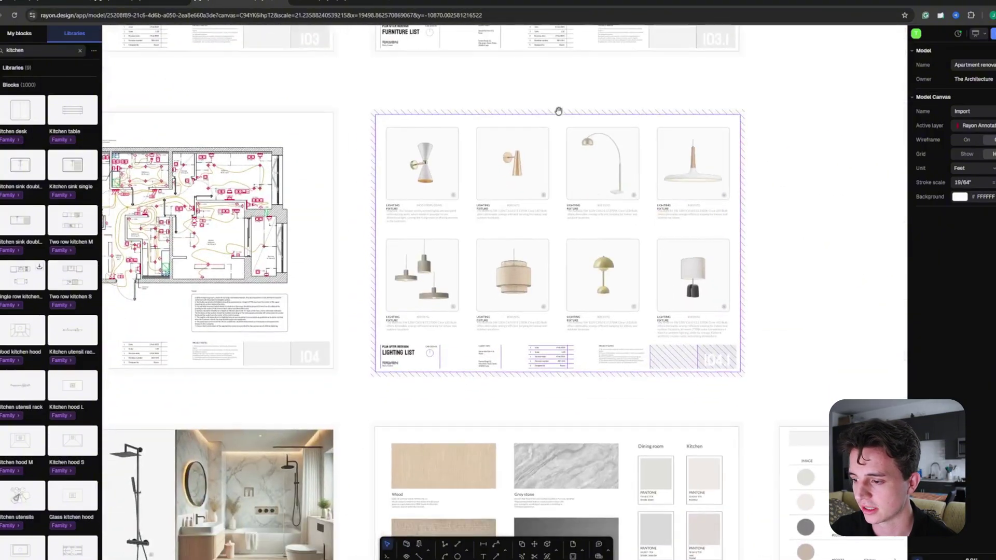
scroll(542, 325, "down", 5)
scroll(542, 213, "down", 5, "ctrl")
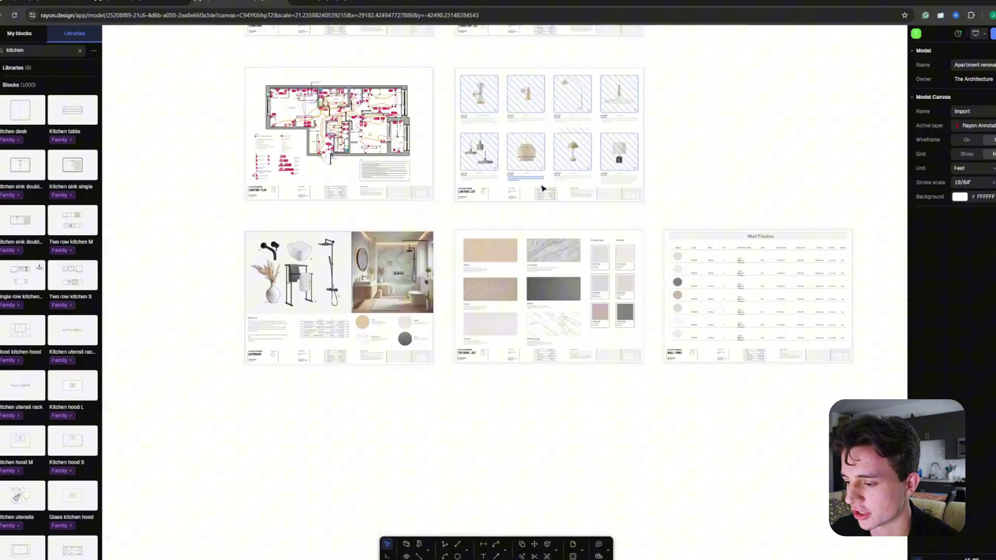
scroll(757, 282, "up", 5, "ctrl")
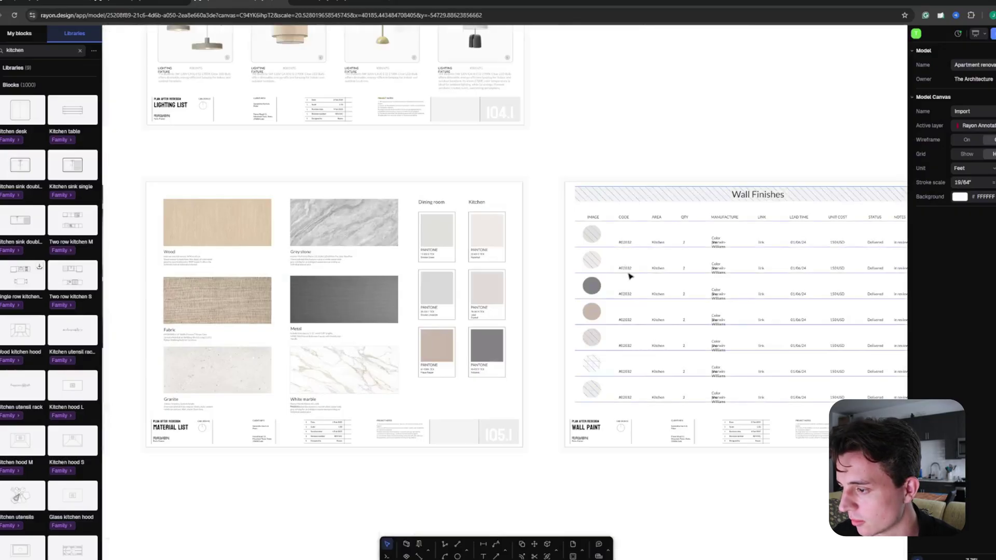
scroll(631, 275, "down", 5, "ctrl")
scroll(461, 317, "up", 3)
scroll(461, 317, "up", 2)
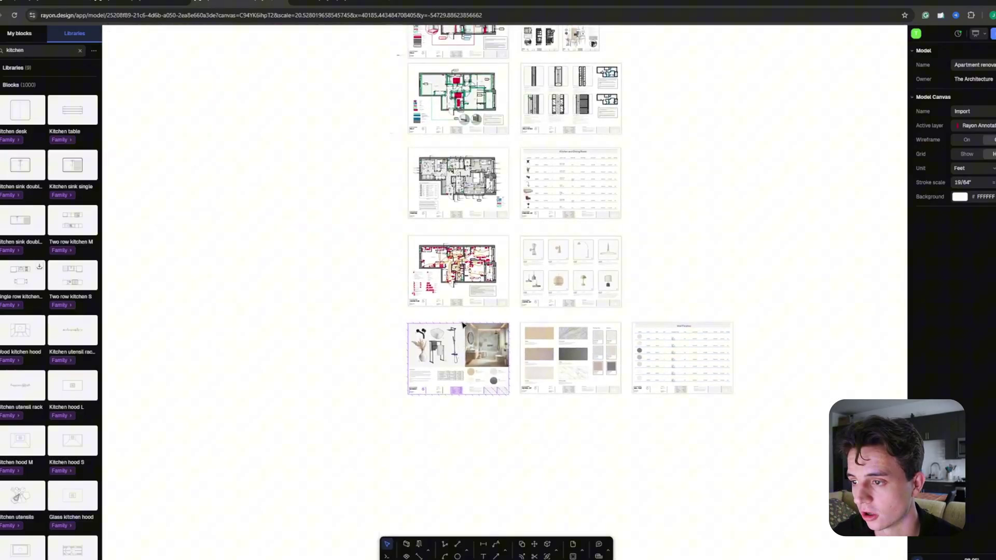
scroll(464, 325, "up", 5, "ctrl")
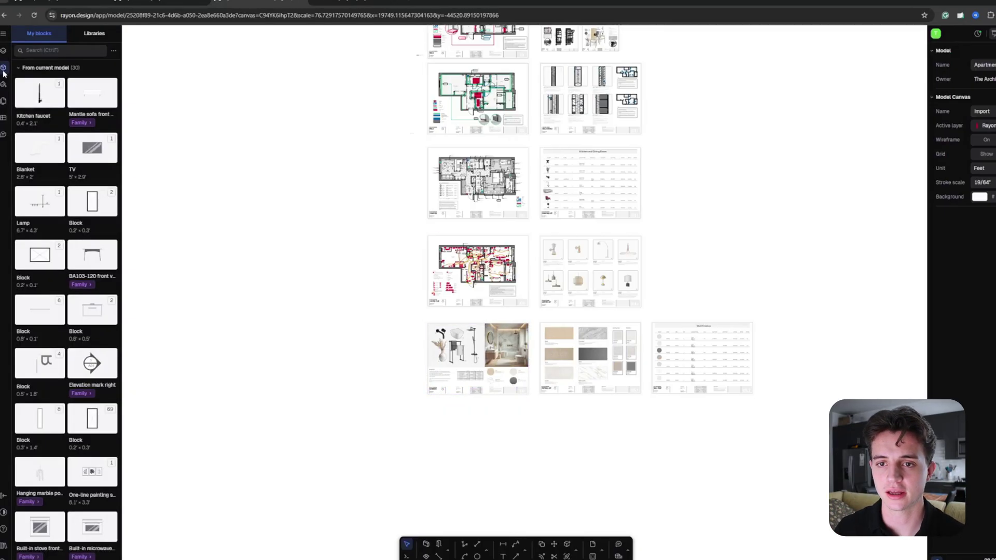
Step: Search the block libraries for living-room and couch blocks
left_click(94, 33)
left_click(84, 50)
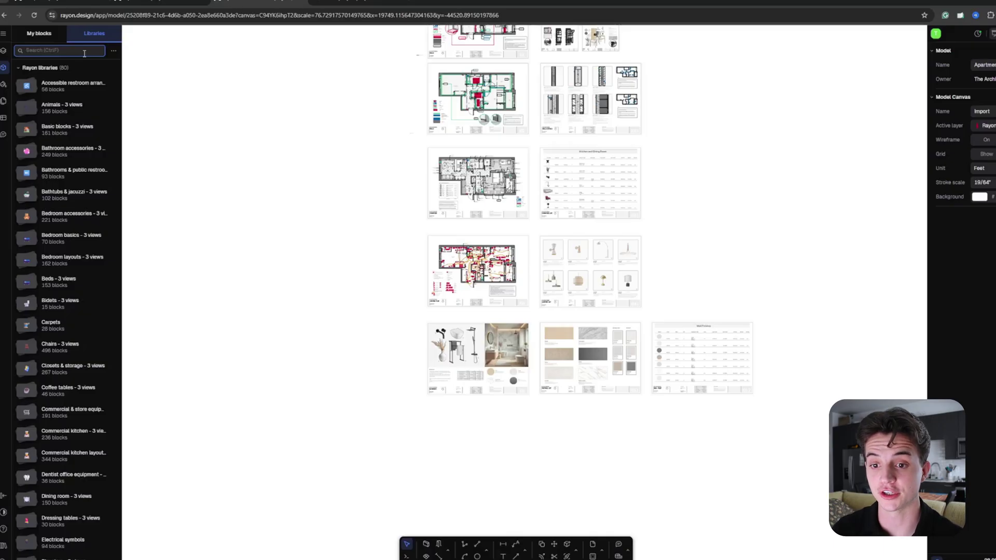
type("LIBIN")
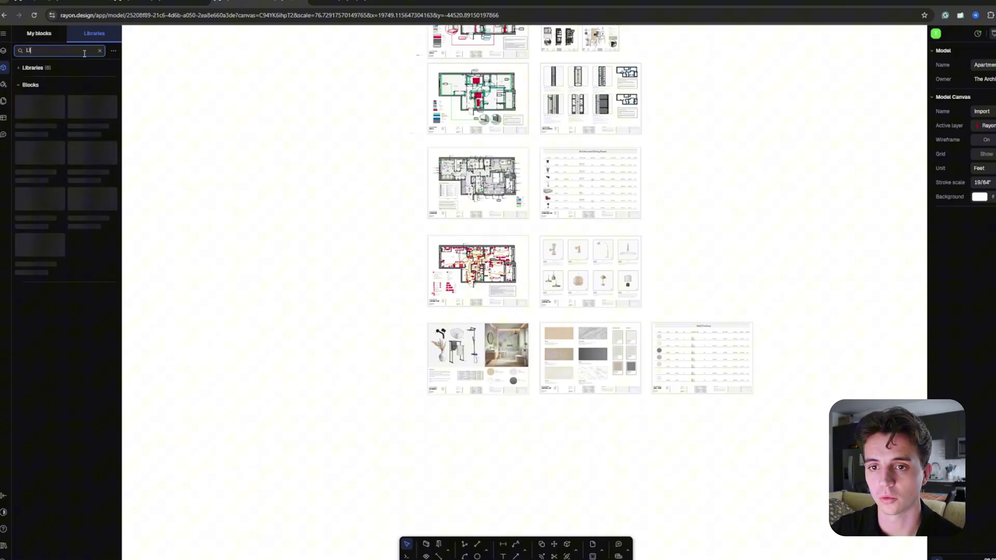
key("BackSpace")
key("BackSpace")
key("BackSpace")
type("LIVIN")
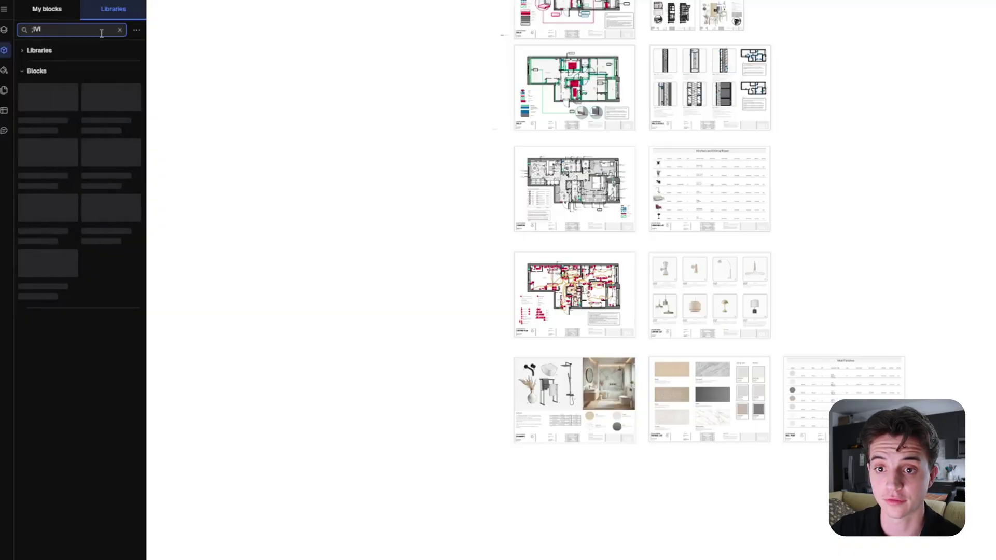
key("BackSpace")
key("BackSpace")
key("BackSpace")
key("BackSpace")
type("CHOHAI")
key("BackSpace")
key("BackSpace")
key("BackSpace")
type("OUCH")
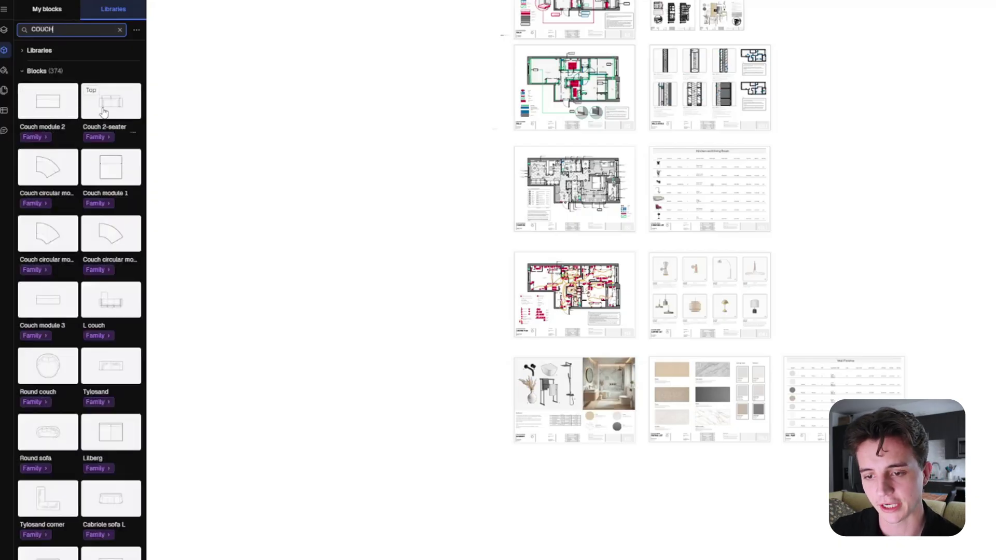
scroll(77, 244, "down", 8)
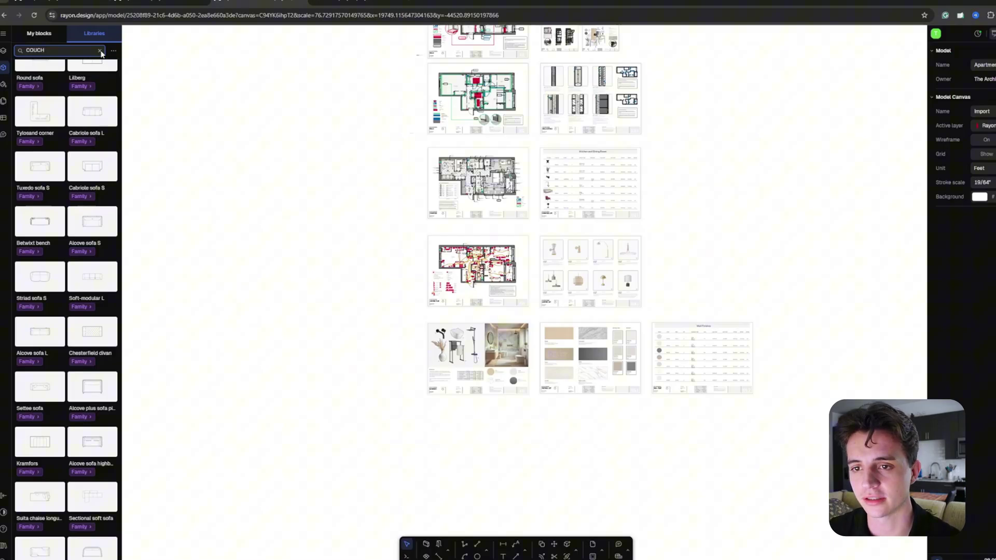
Step: Search the libraries for KITCHEN and pick the Single row kitchen block
left_click(100, 51)
type("L")
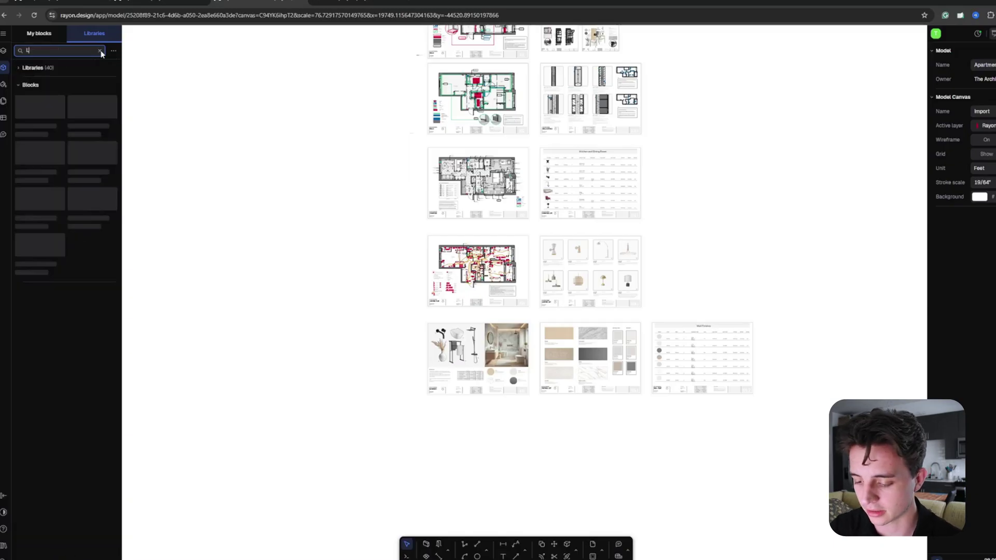
left_click(100, 52)
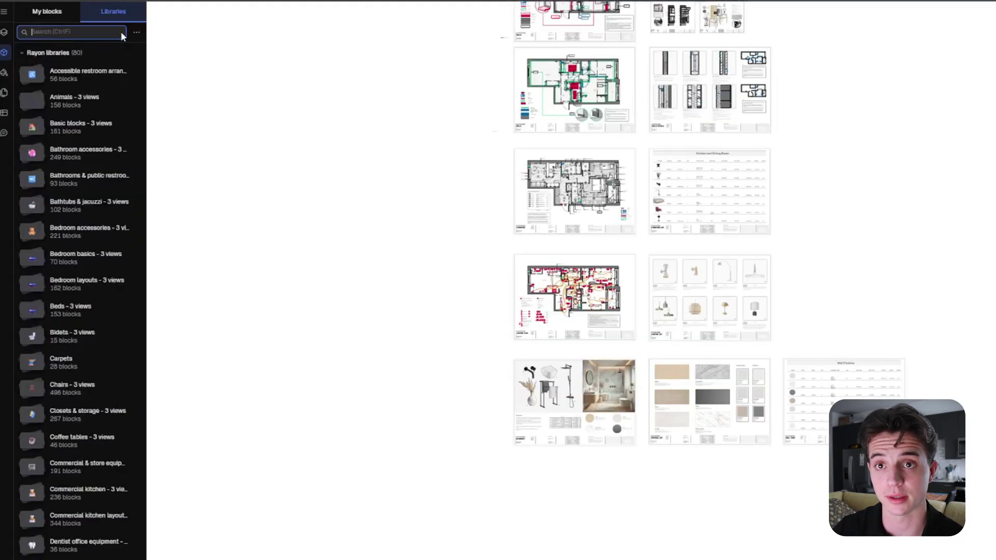
type("KITCHEN")
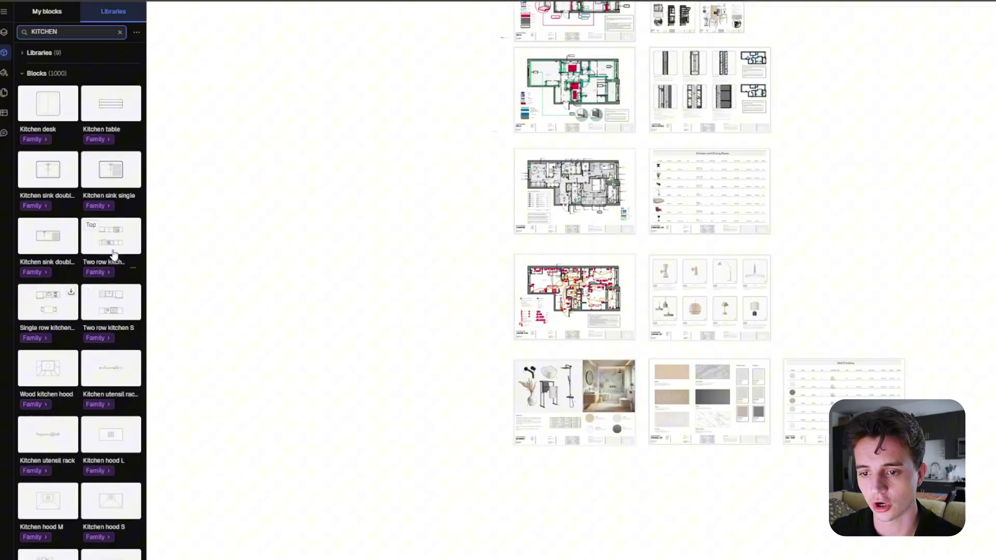
left_click(53, 312)
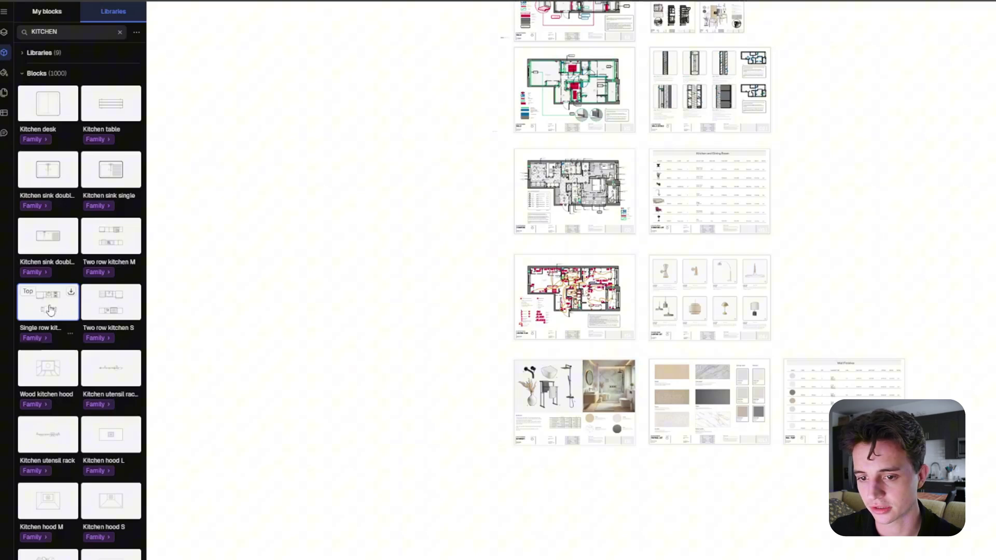
Step: Drag the Single row kitchen block onto the floor plan
left_click_drag(52, 310, 586, 305)
scroll(587, 303, "up", 10)
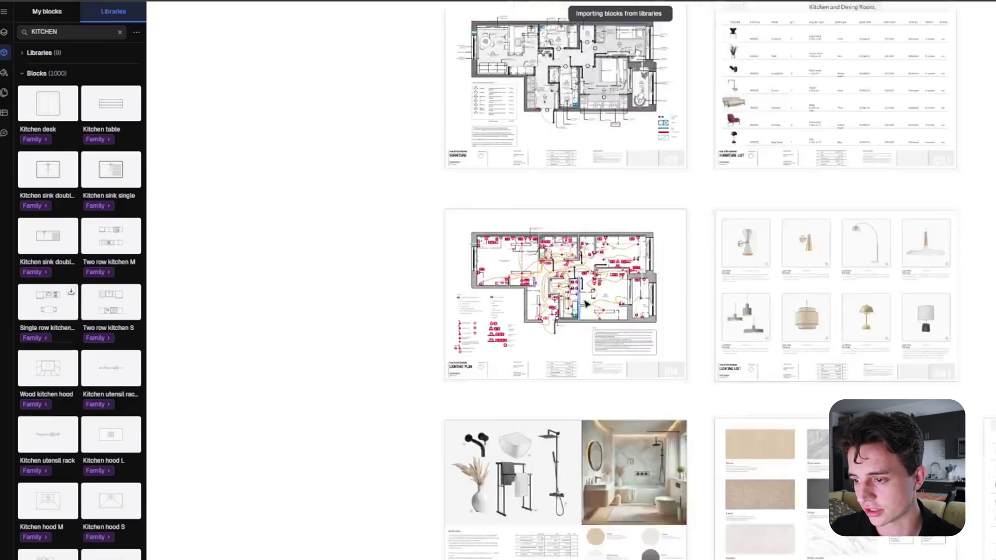
scroll(587, 304, "down", 10)
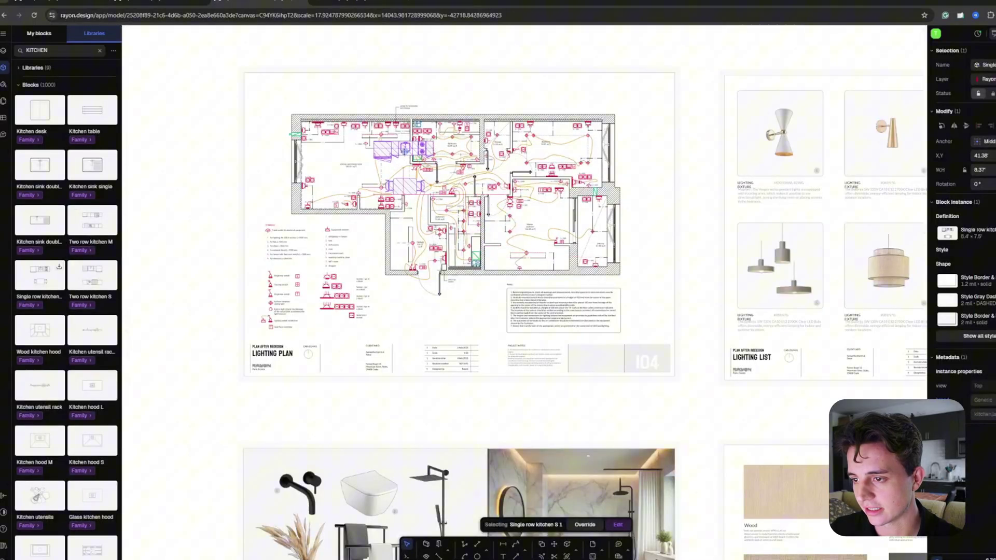
scroll(442, 212, "up", 8)
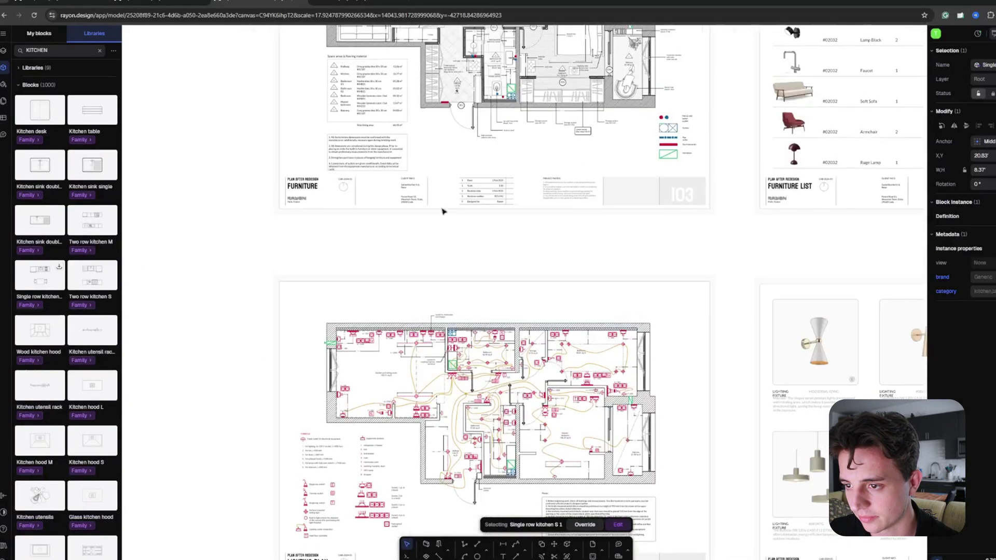
scroll(458, 255, "up", 10)
scroll(459, 255, "down", 6)
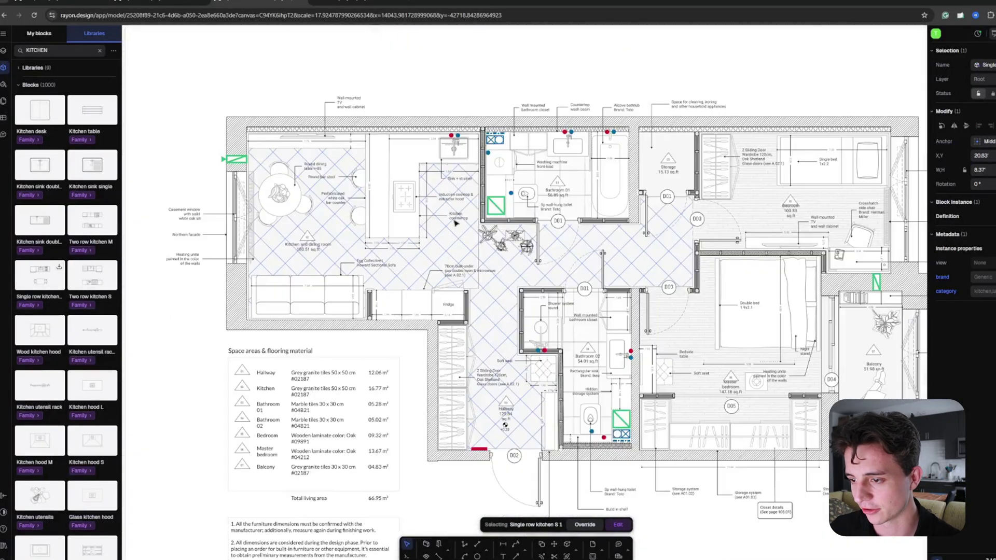
scroll(458, 255, "up", 2)
Step: Move the kitchen block into the kitchen and rotate it to fit along the wall
left_click_drag(459, 256, 403, 192)
left_click_drag(489, 179, 438, 181)
scroll(439, 181, "up", 5)
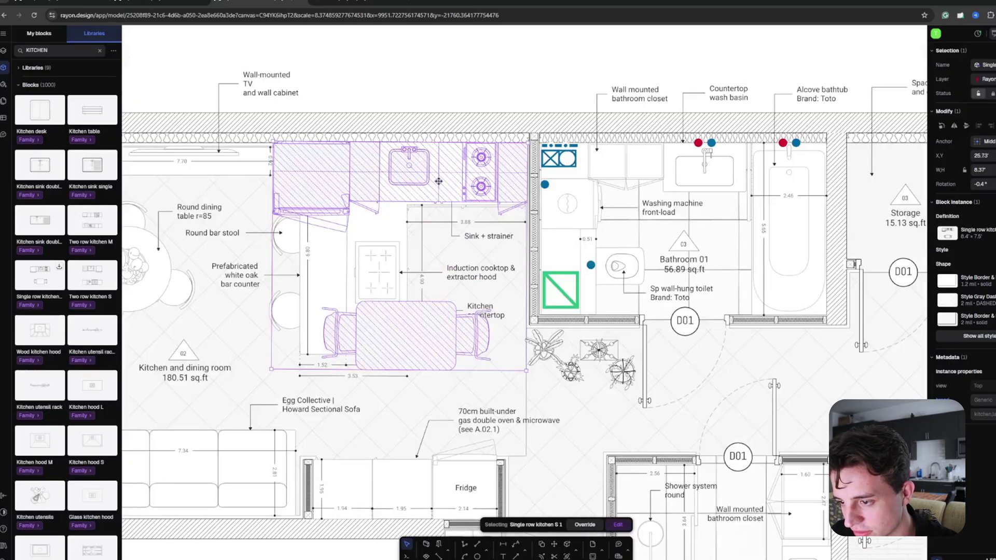
scroll(439, 181, "down", 5)
scroll(493, 196, "up", 3)
key("Escape")
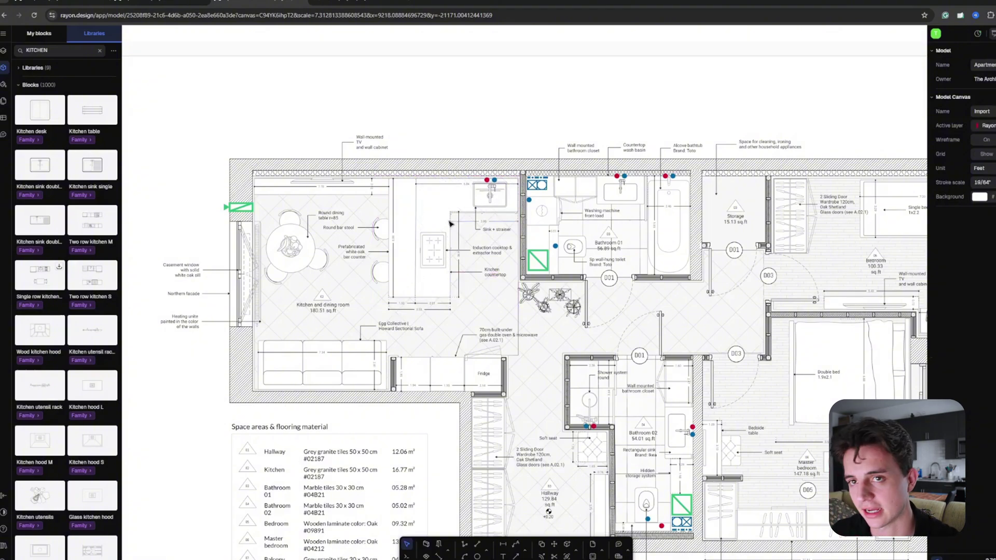
Step: Delete the casement window from the kitchen's left wall
scroll(450, 223, "down", 5)
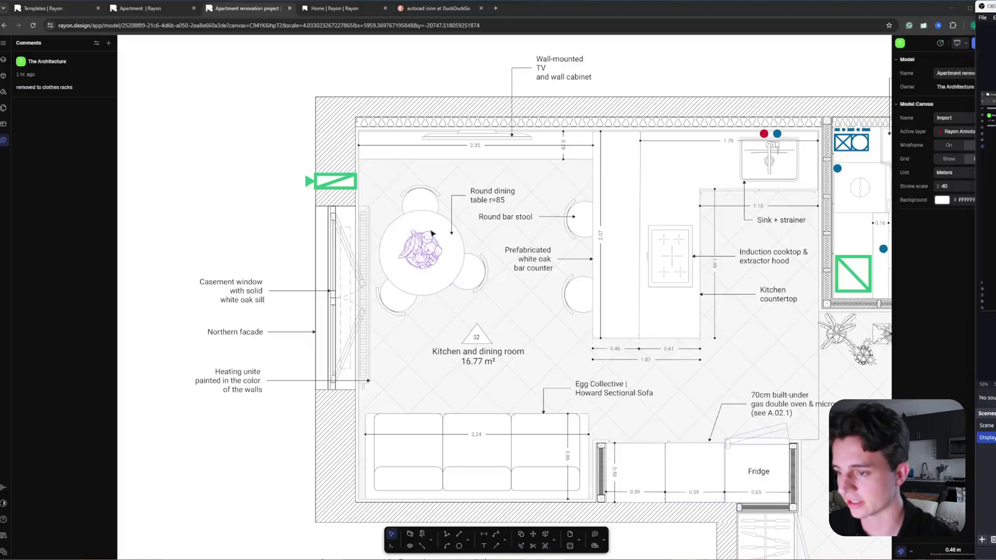
scroll(470, 221, "down", 3)
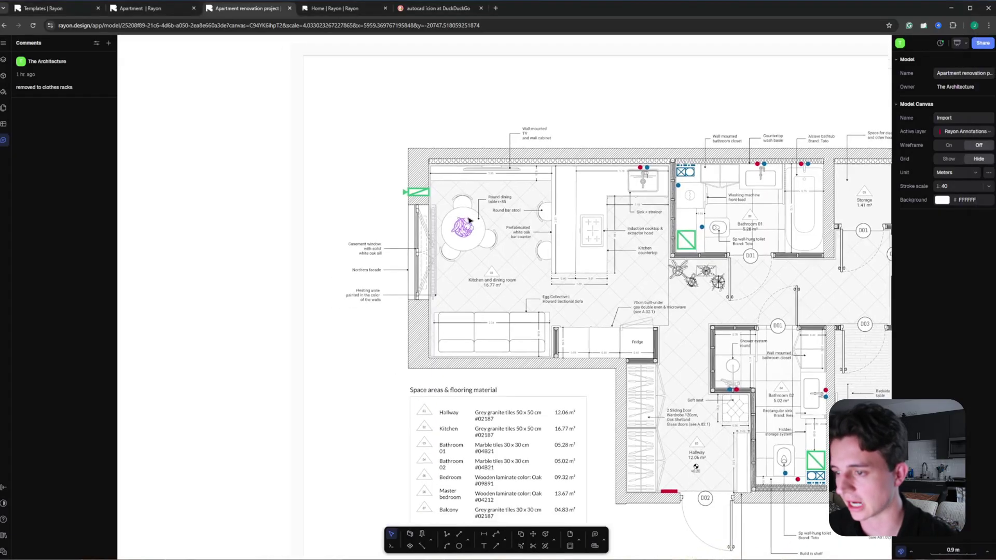
scroll(470, 220, "up", 3)
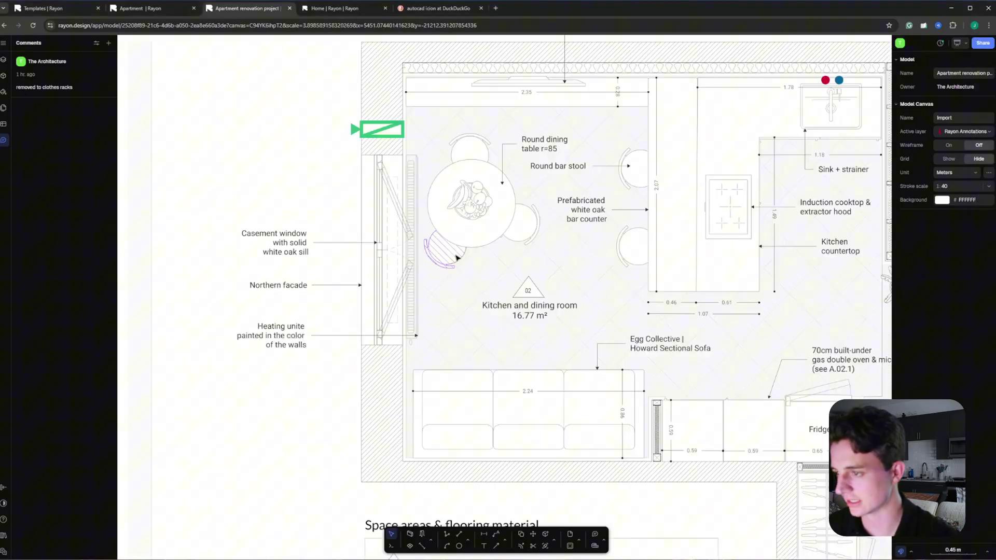
scroll(420, 218, "down", 3)
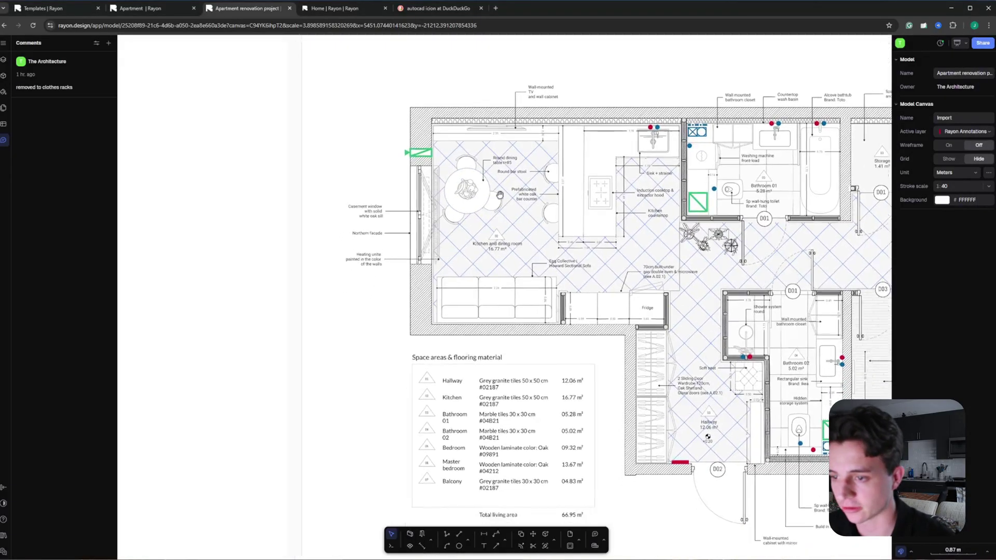
scroll(396, 291, "up", 3)
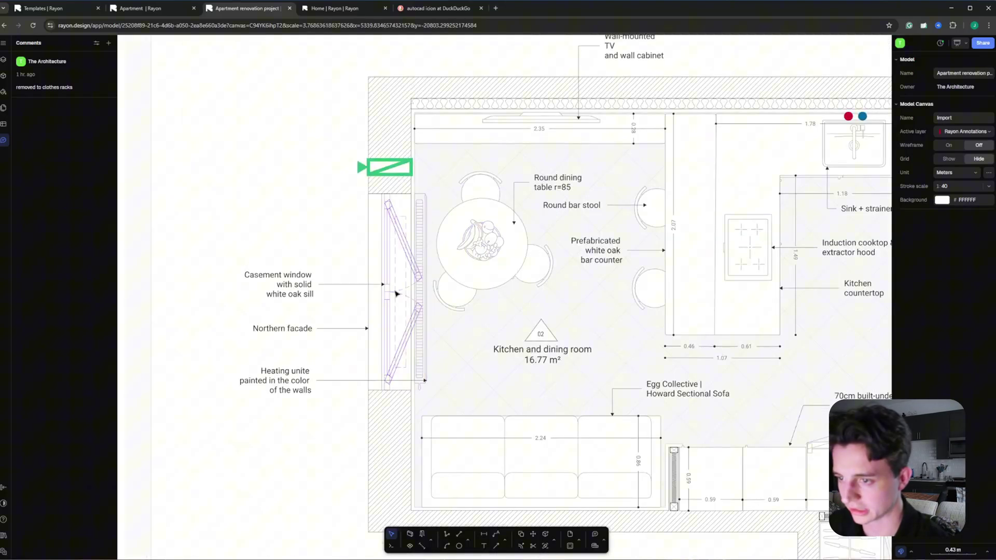
left_click(396, 294)
key("Delete")
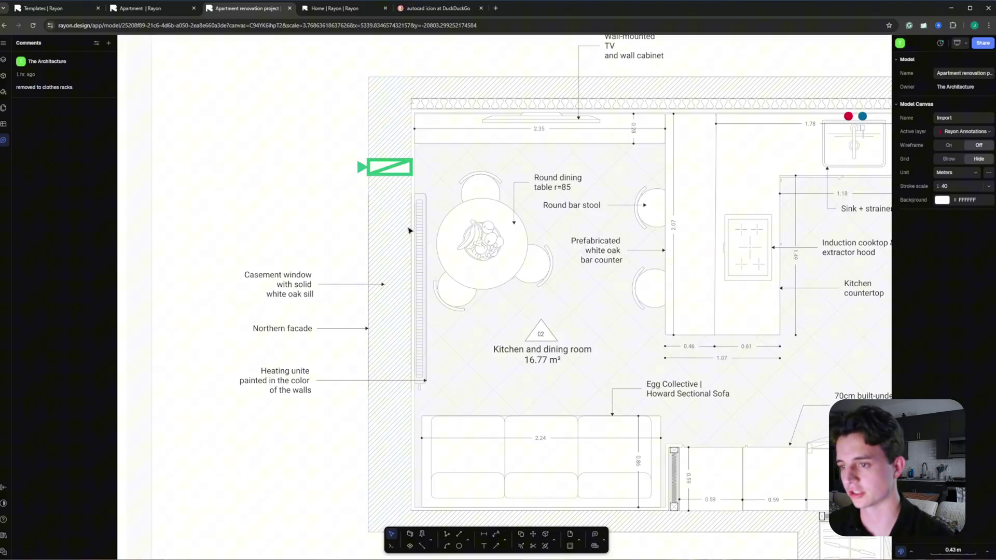
Step: Try trimming the kitchen's left facade wall with TR, then delete the wall
left_click(372, 290)
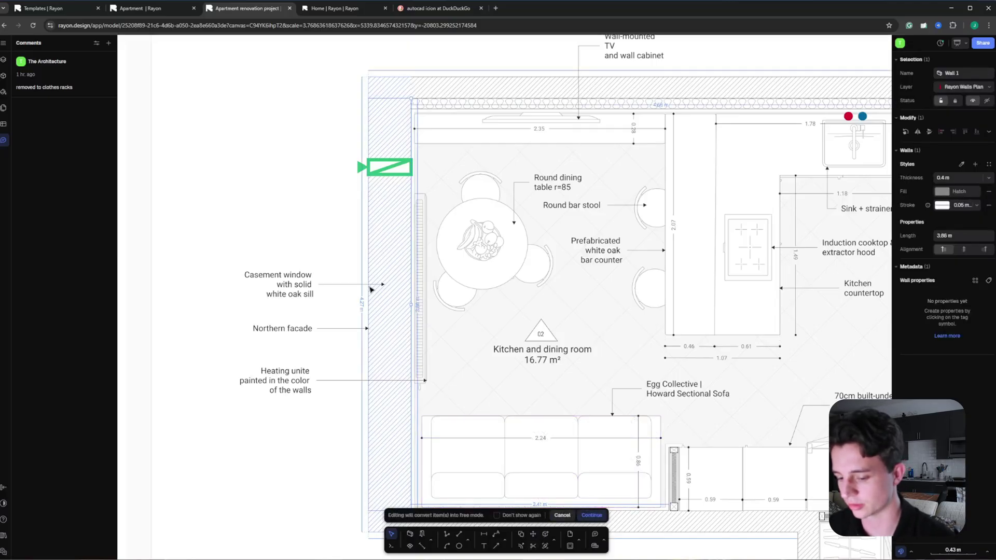
type("x")
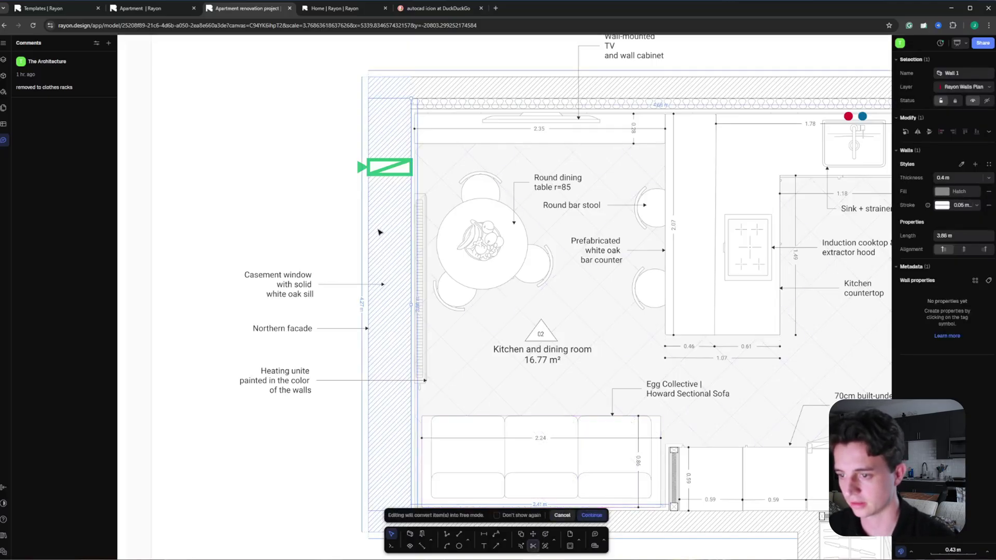
type("TR")
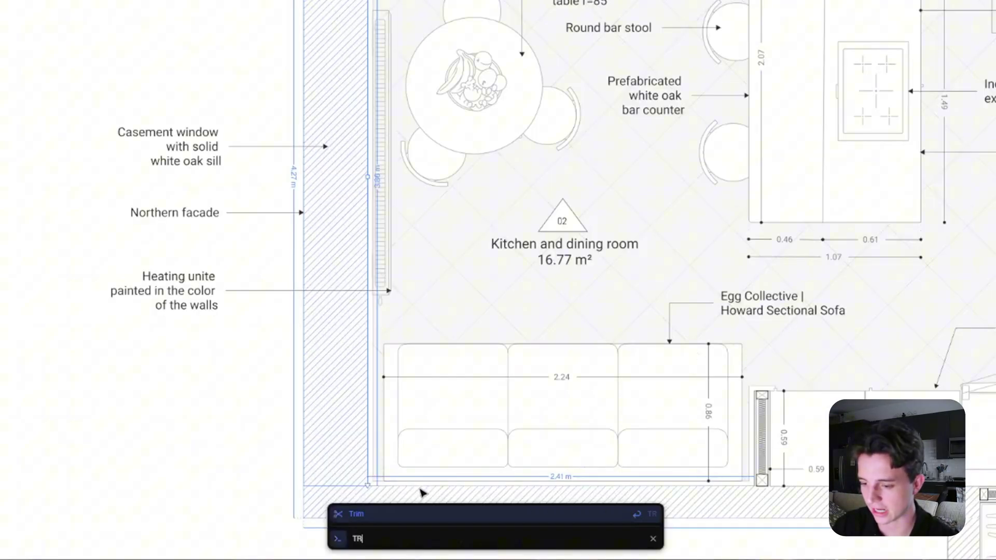
key("Return")
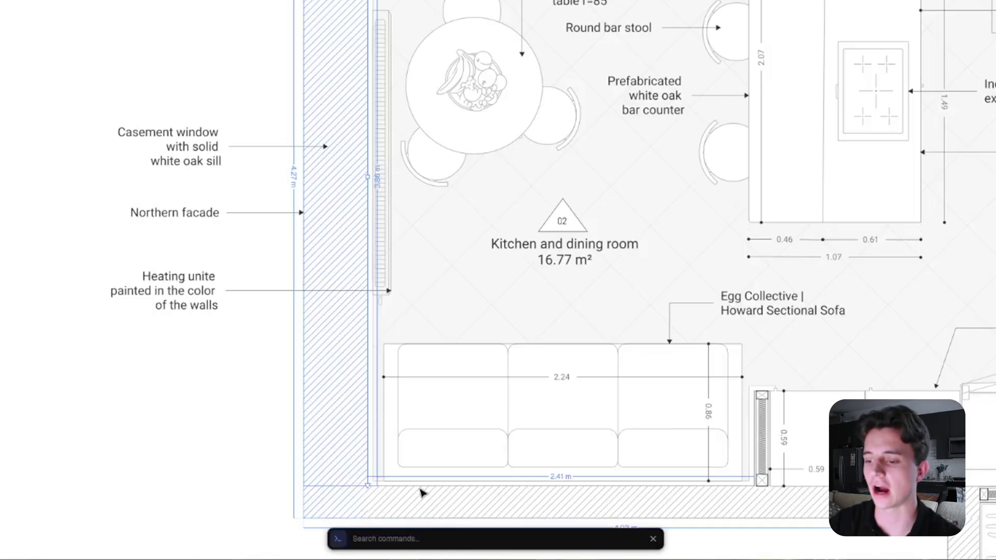
type("TRIM")
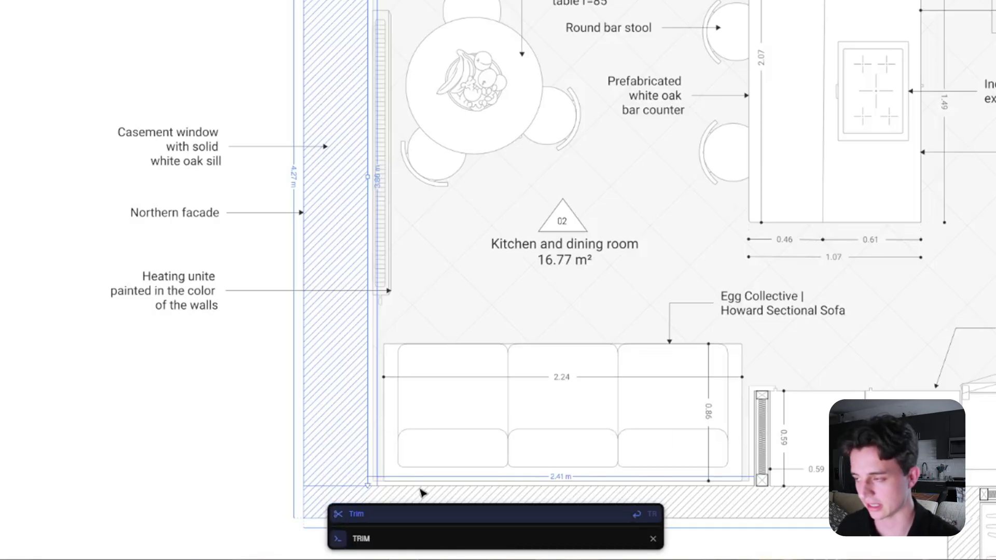
key("Return")
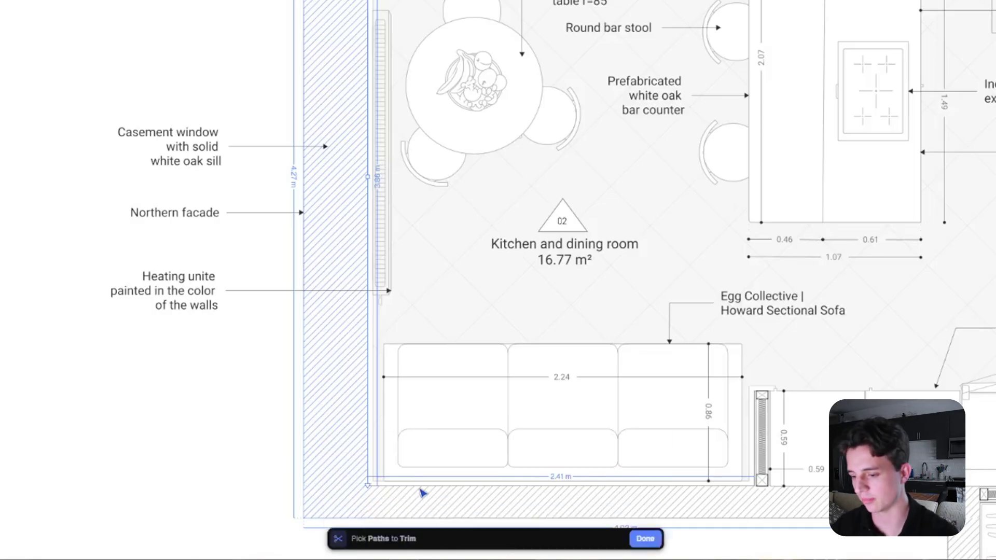
left_click(645, 539)
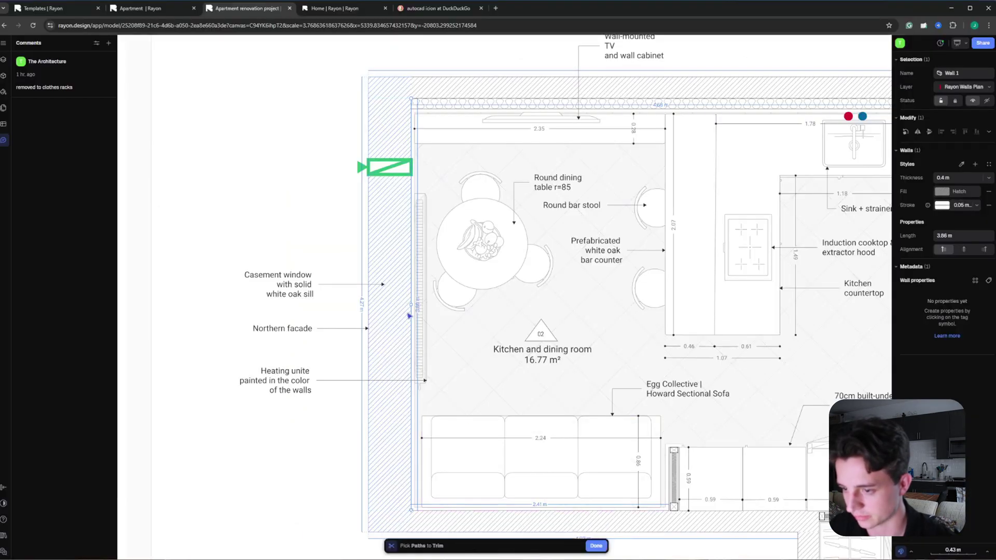
key("Escape")
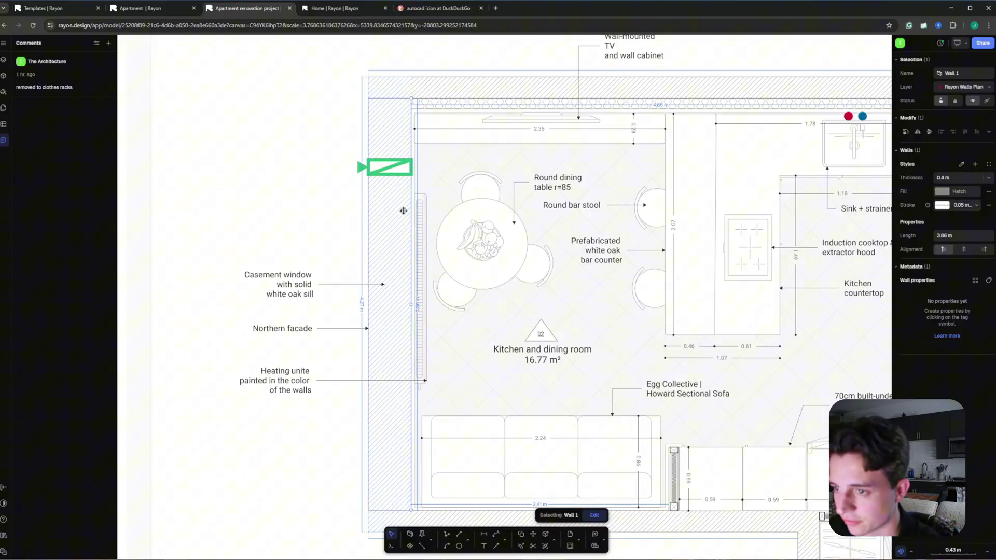
key("Delete")
Step: Draw four 0.1 m walls from the top wall enclosing a roughly 1.84 × 6.19 m extension
scroll(463, 307, "down", 10)
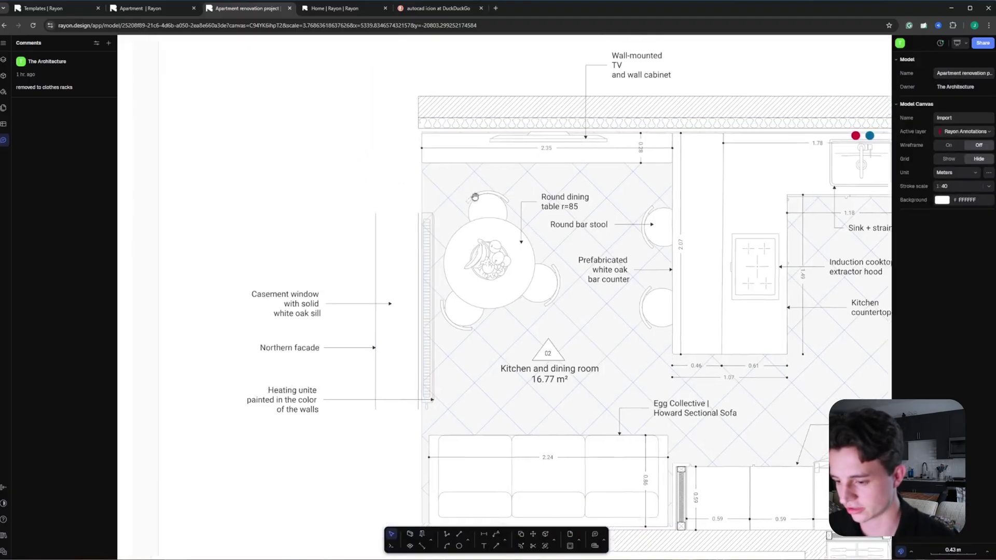
key("w")
scroll(431, 301, "up", 10)
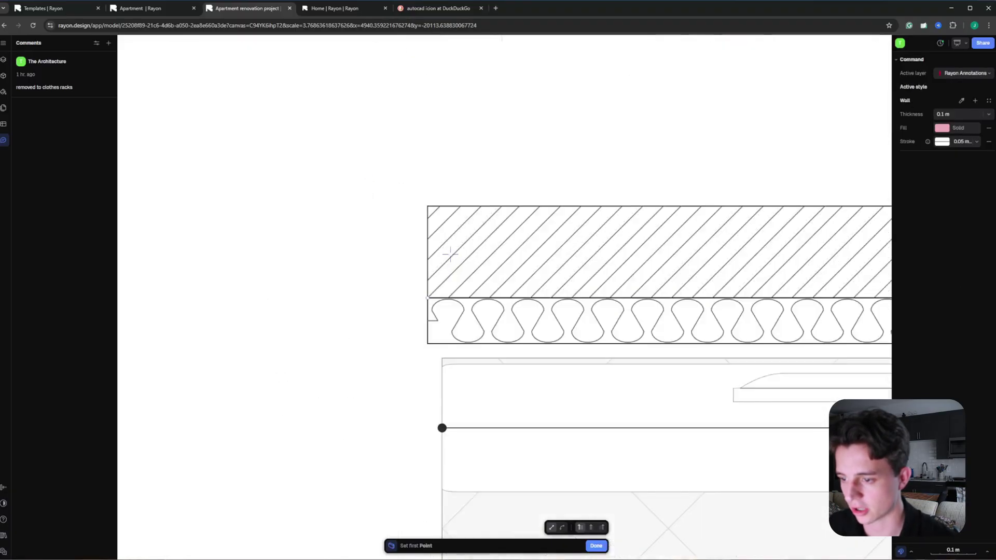
left_click(428, 297)
scroll(434, 248, "down", 10)
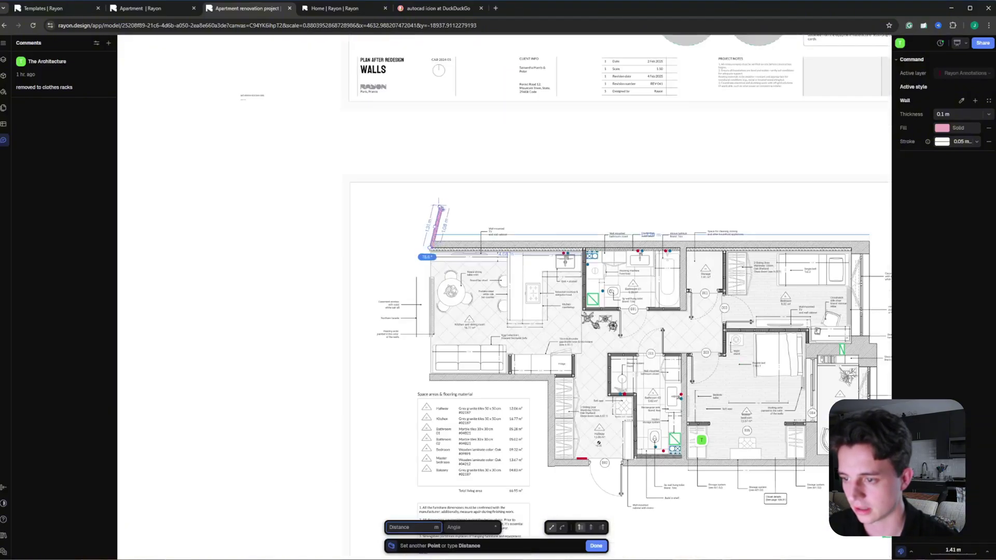
scroll(425, 220, "up", 8)
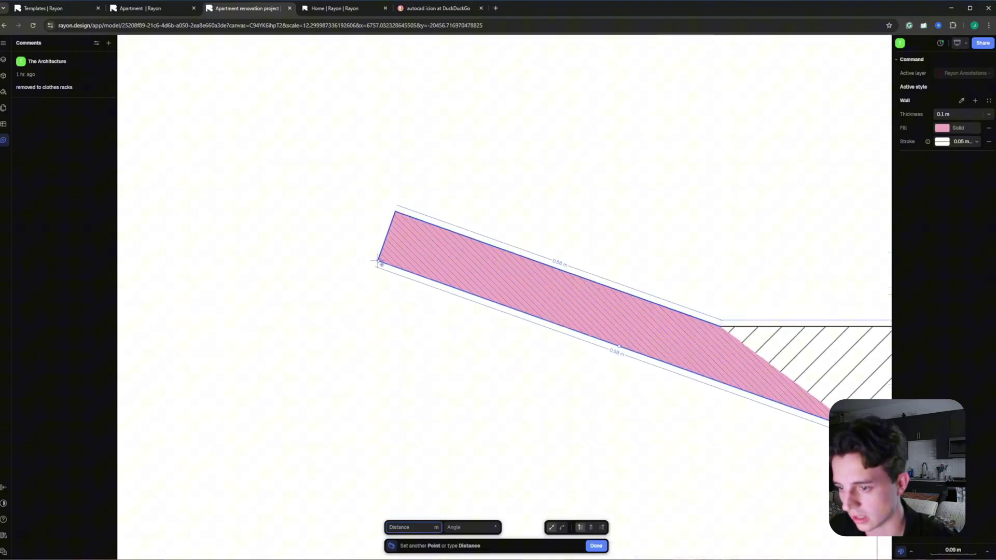
scroll(394, 239, "down", 8)
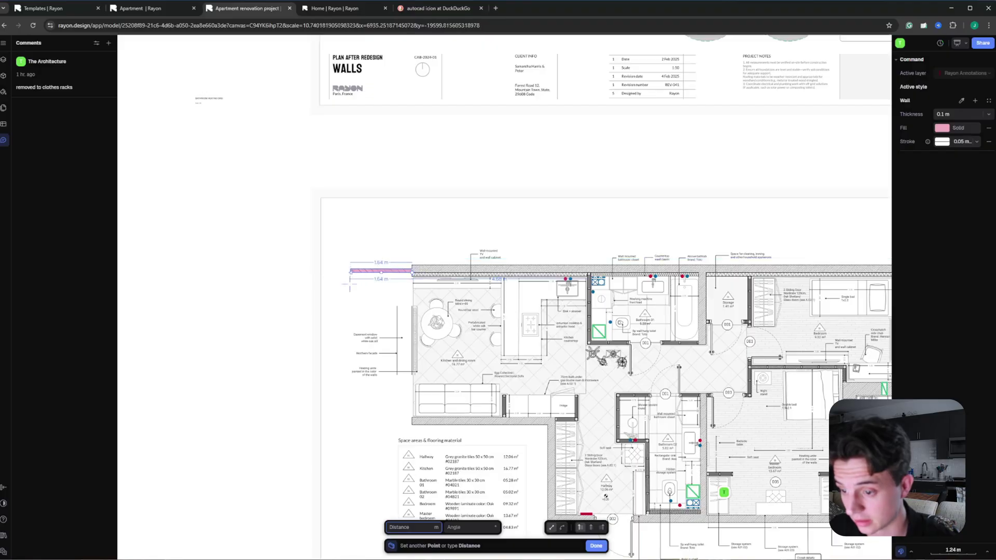
scroll(347, 441, "up", 5)
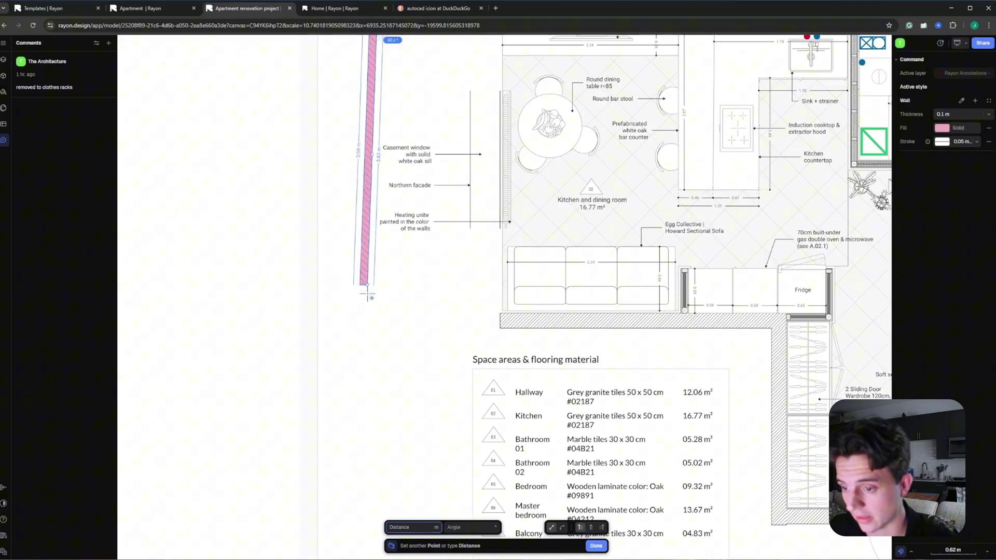
scroll(376, 340, "down", 3)
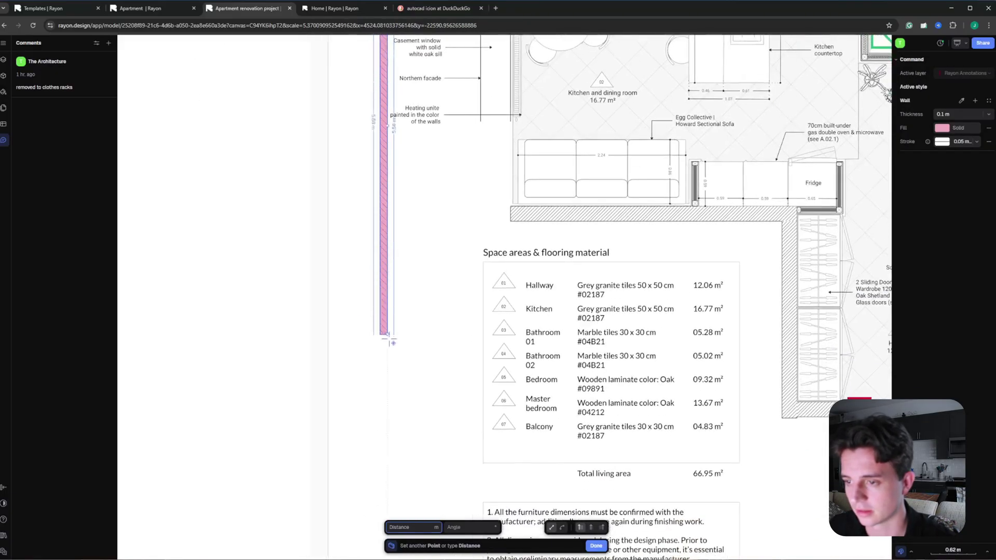
left_click(389, 367)
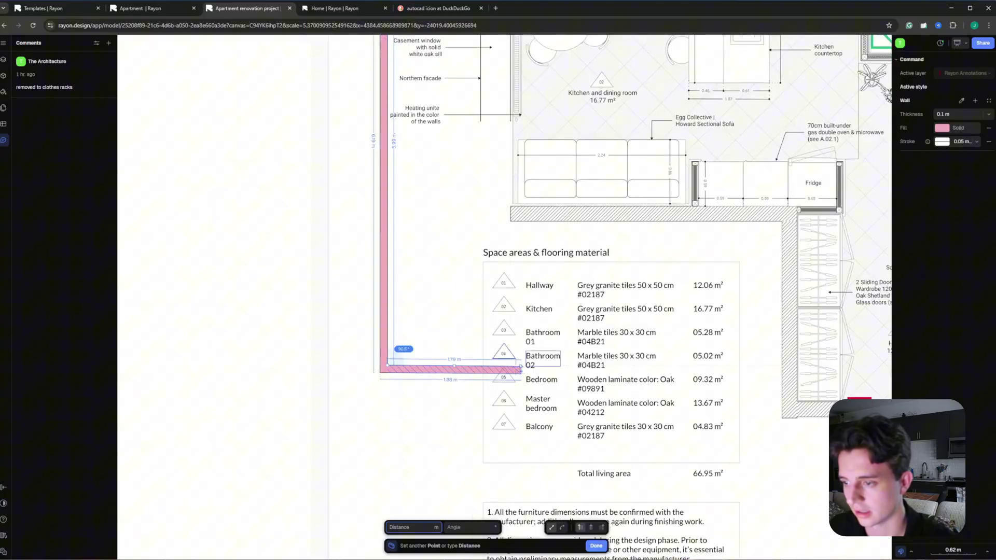
left_click(511, 368)
left_click(515, 208)
key("Escape")
scroll(539, 207, "down", 5, "ctrl")
Step: Push the extension's left wall outward and stretch its top wall to meet the hatched wall
scroll(543, 218, "up", 3, "ctrl")
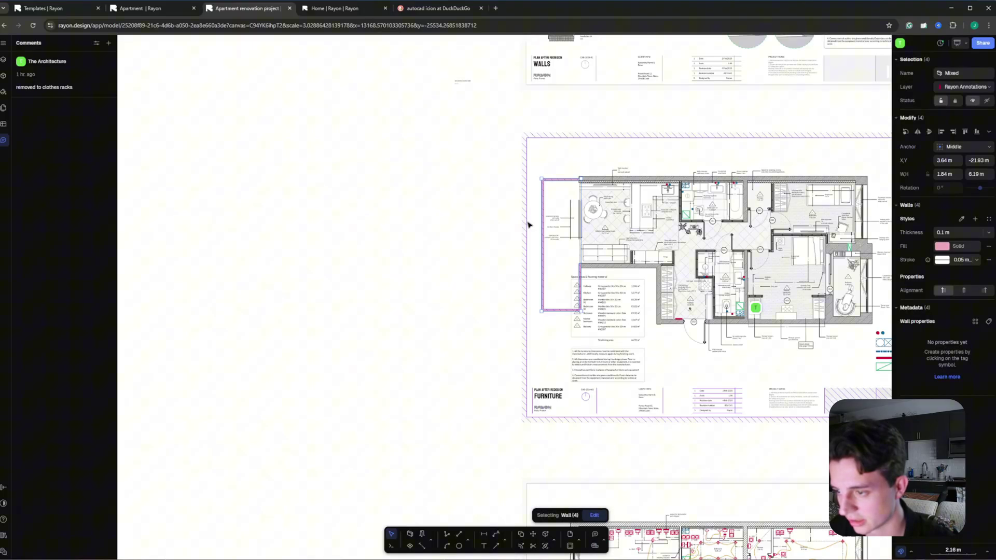
left_click_drag(542, 218, 484, 225)
left_click(489, 166)
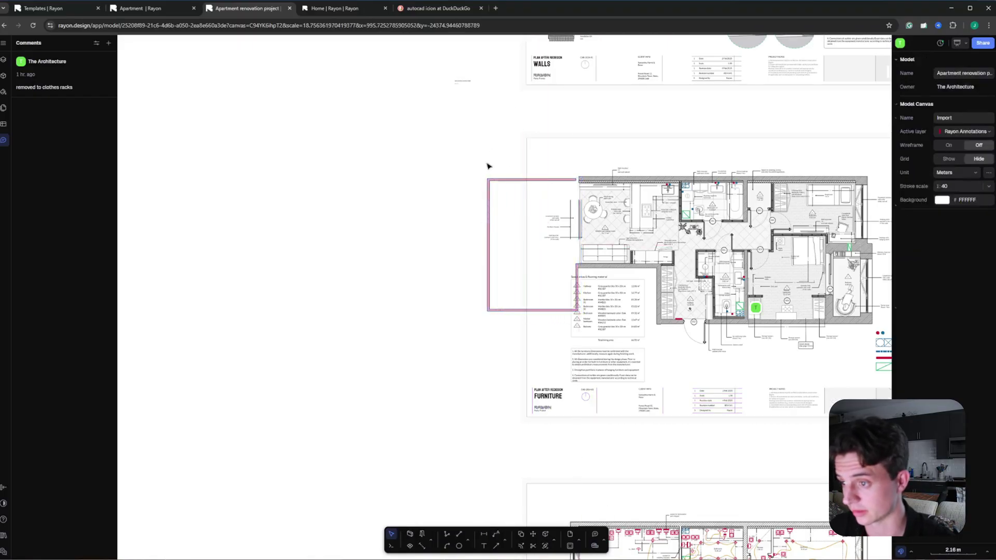
scroll(578, 183, "up", 10, "ctrl")
left_click(579, 184)
left_click_drag(577, 202, 629, 204)
left_click(605, 143)
Step: Delete the leftover window, facade and heating-unit labels with one marquee selection
scroll(606, 143, "down", 10, "ctrl")
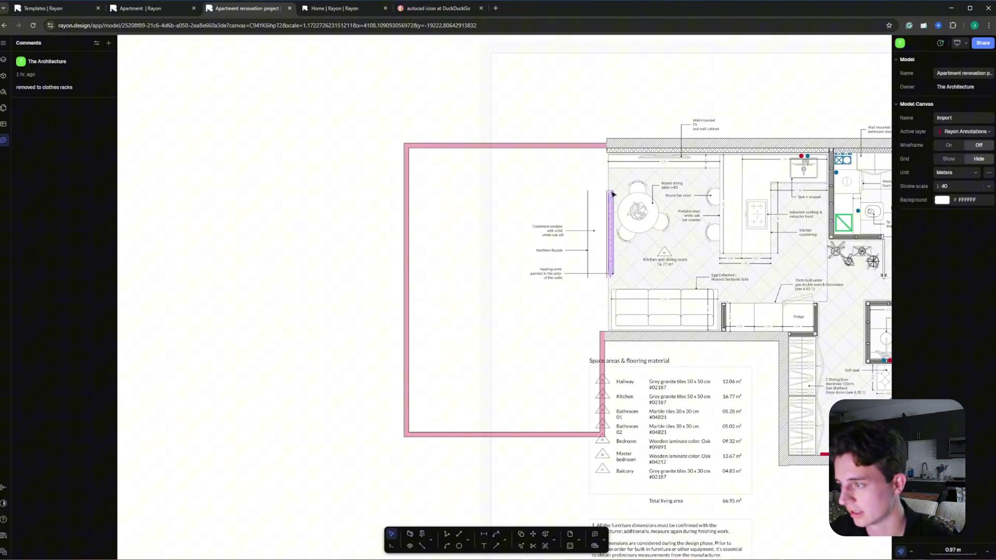
scroll(570, 142, "up", 3, "ctrl")
scroll(558, 143, "right", 5)
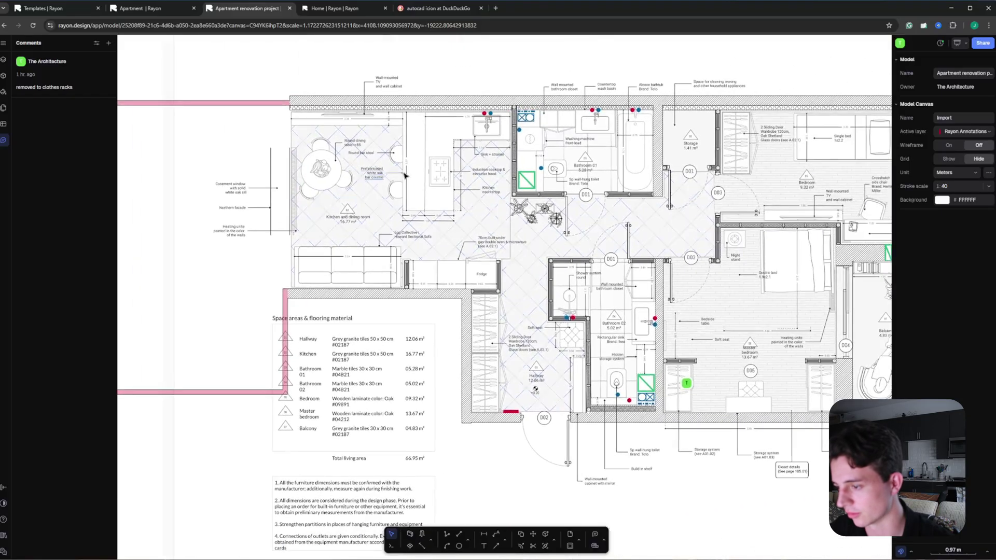
scroll(431, 188, "right", 3)
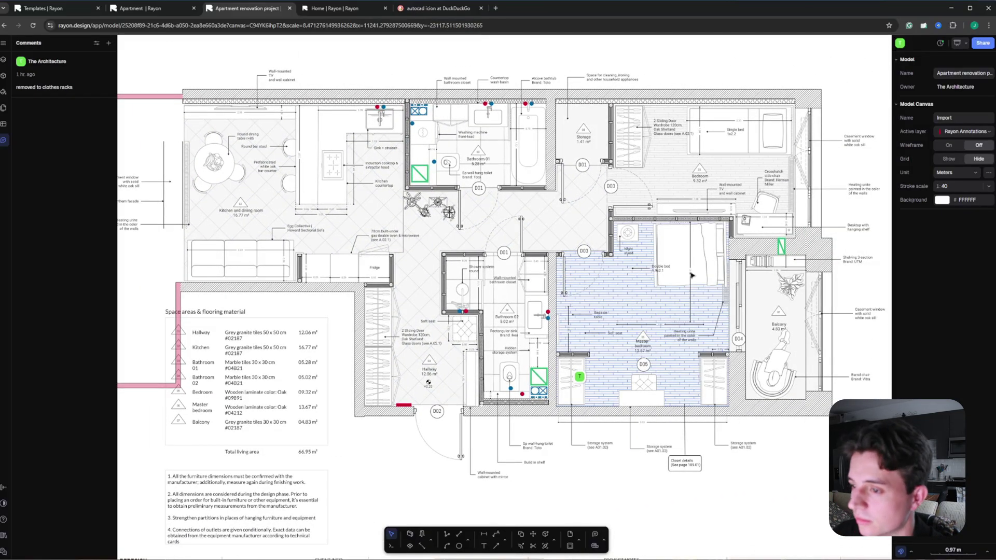
scroll(214, 172, "up", 5, "ctrl")
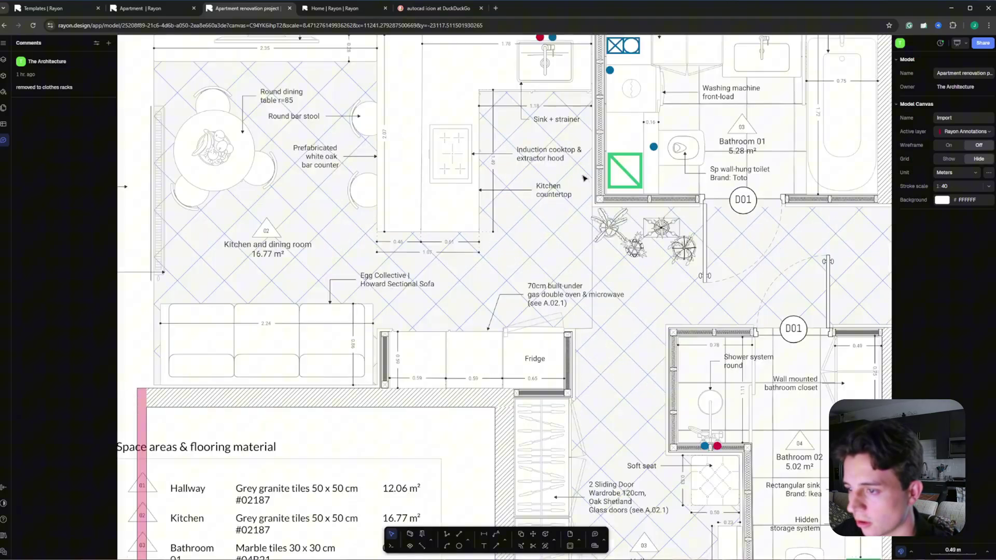
scroll(583, 178, "down", 8, "ctrl")
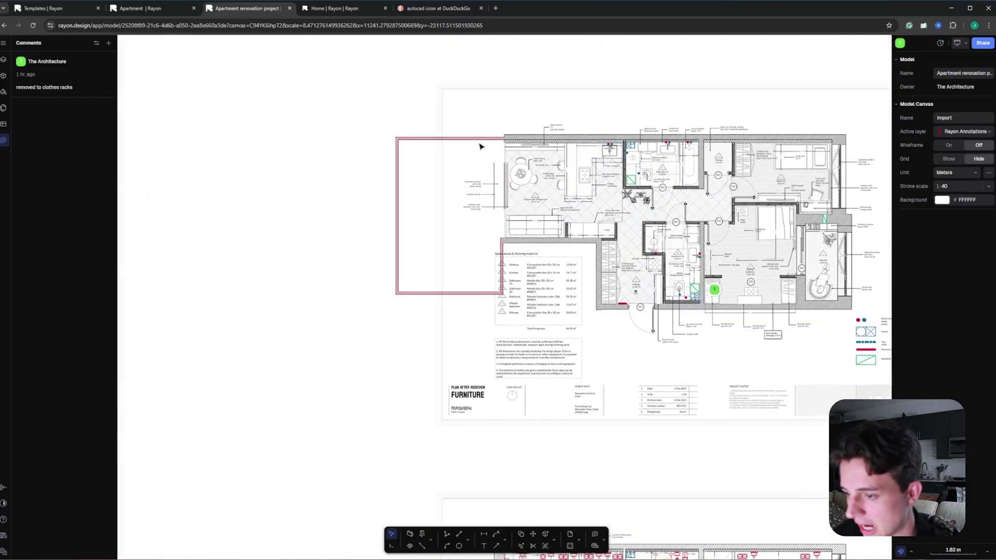
scroll(462, 106, "up", 8, "ctrl")
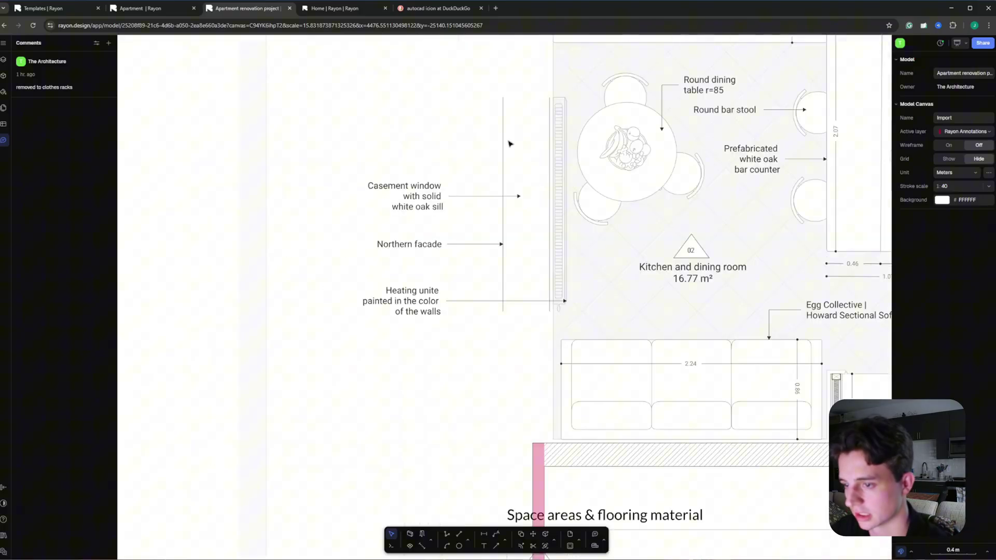
mouse_move(511, 144)
left_mouse_down()
mouse_move(444, 311)
mouse_move(383, 333)
left_mouse_up()
key("Delete")
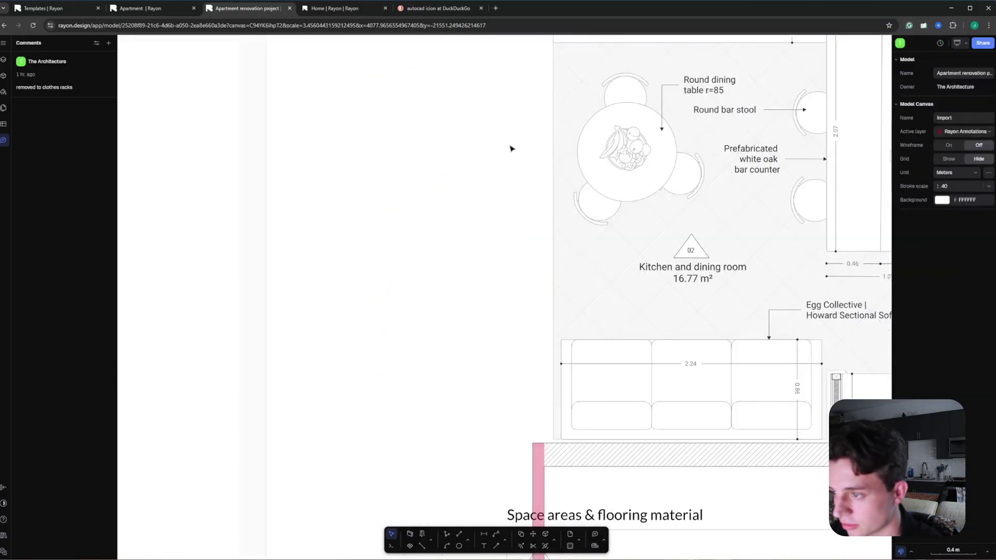
scroll(511, 156, "down", 4, "ctrl")
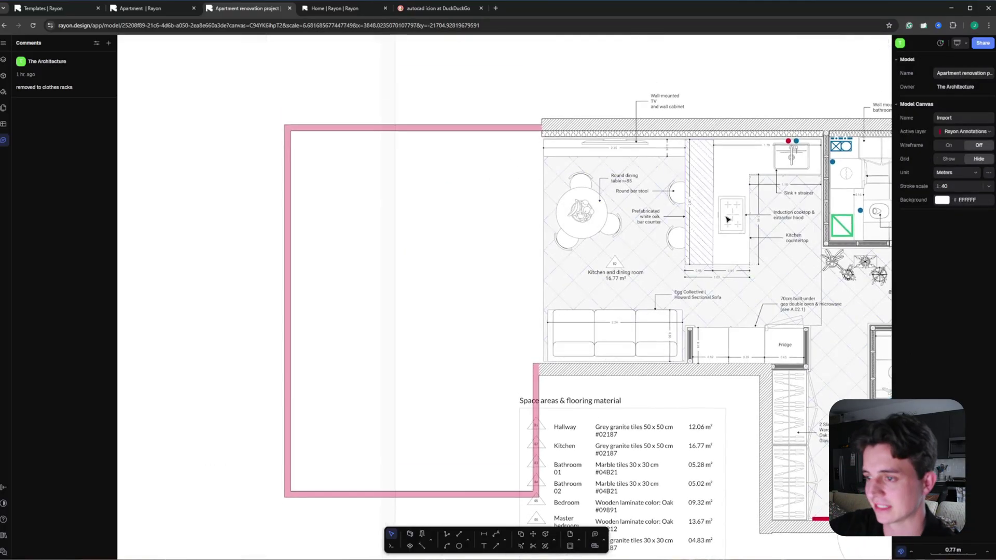
Step: Change the extension walls' fill from solid pink to the hatch pattern of the existing walls
left_click(503, 131)
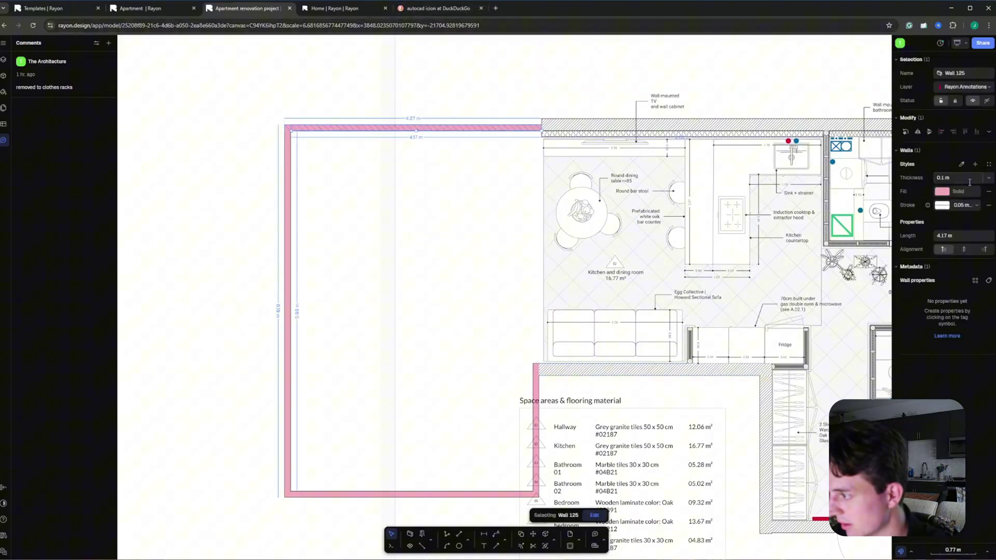
left_click(962, 197)
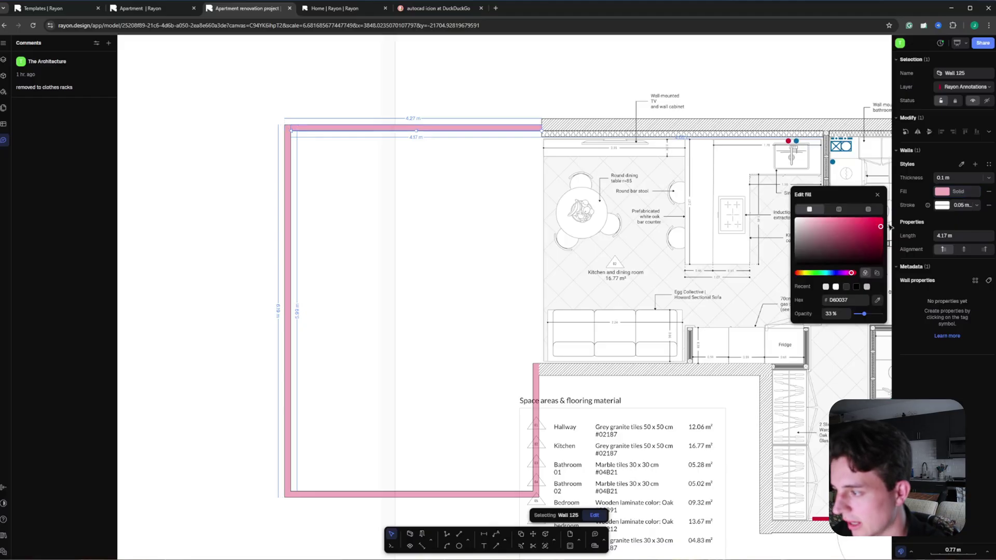
left_click(840, 210)
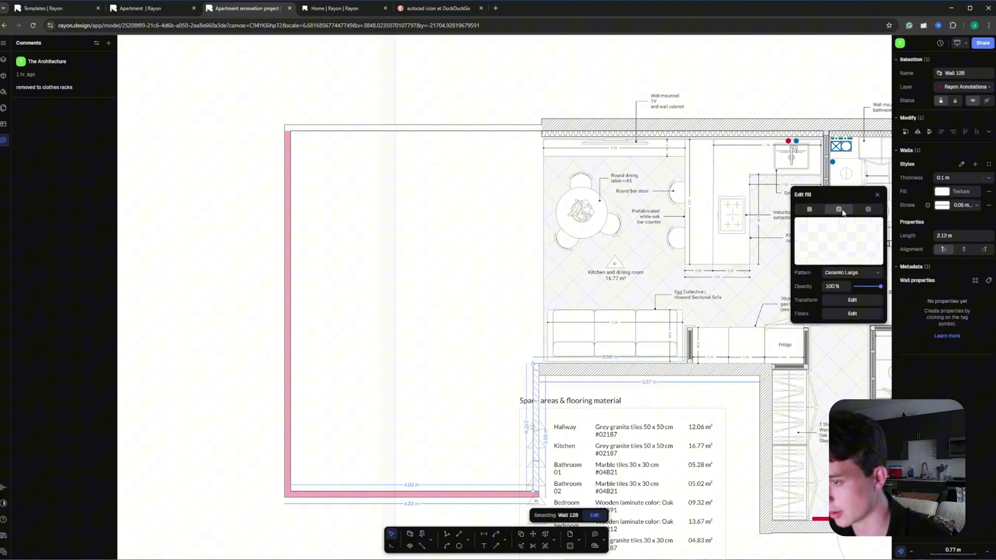
left_click(859, 272)
left_click(869, 210)
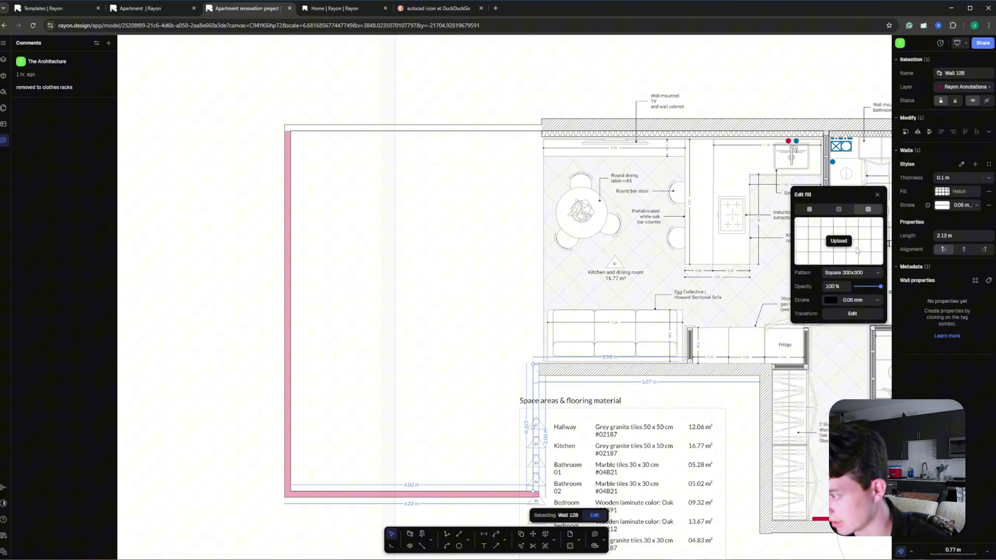
left_click(851, 272)
left_click(609, 155)
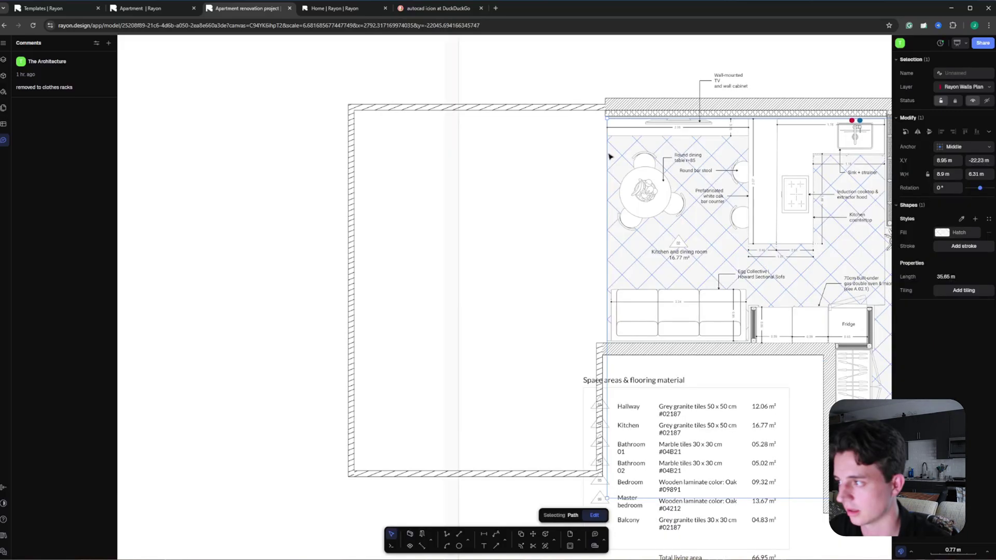
left_click(589, 172)
Step: Create a new zone filling the empty room left of the kitchen
left_click(408, 548)
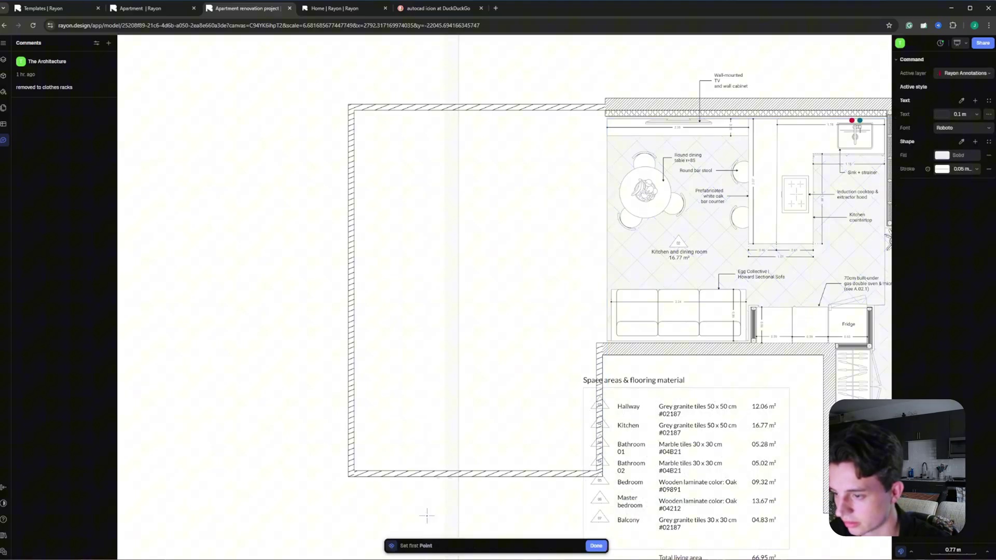
left_click(498, 291)
scroll(522, 231, "down", 5)
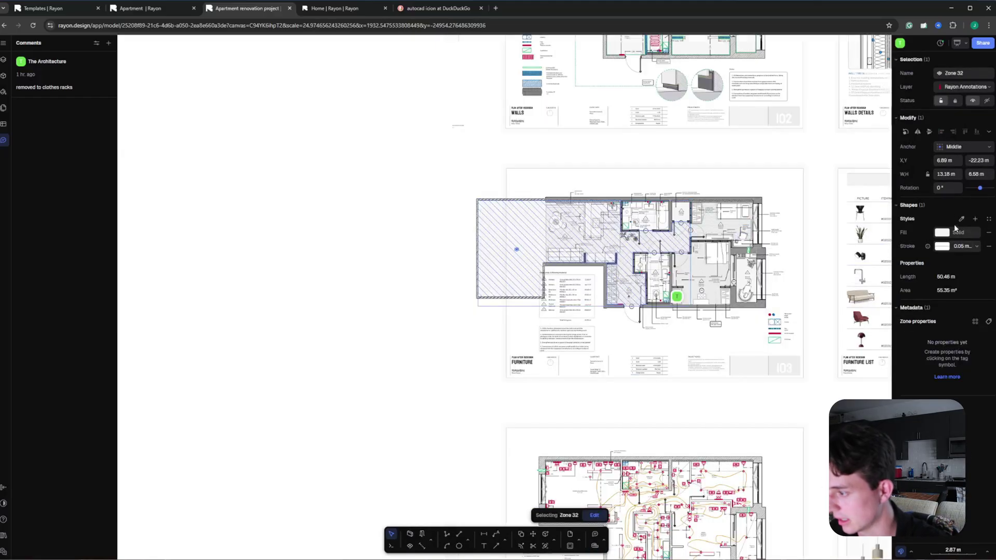
Step: Set the zone's fill to a texture using the Concrete pattern, then reselect Zone 32
left_click(954, 235)
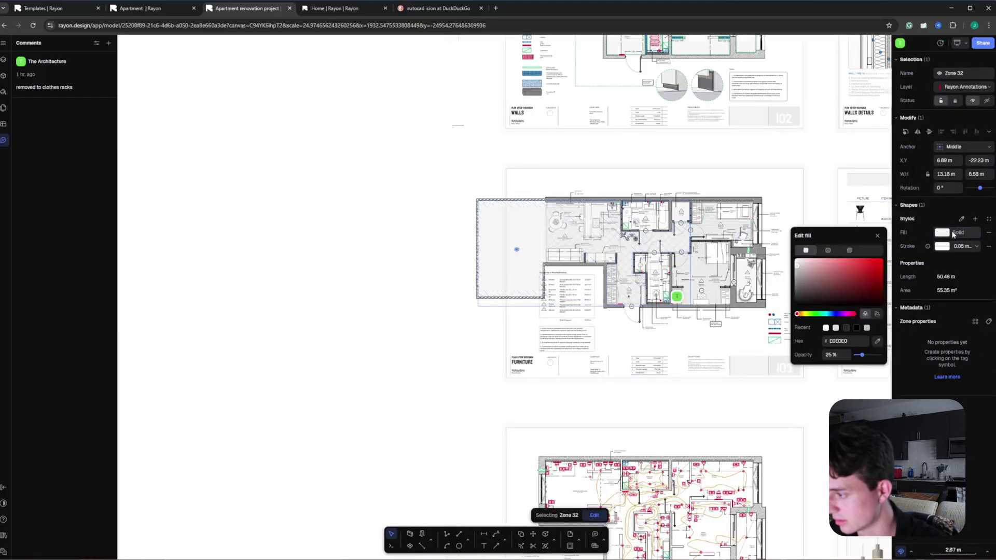
left_click(829, 251)
scroll(617, 209, "up", 5)
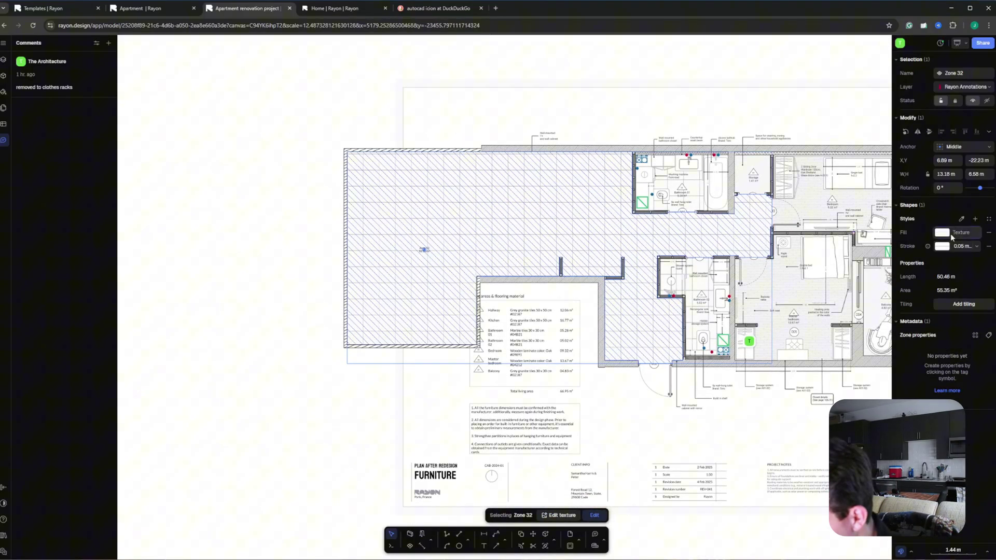
left_click(942, 233)
left_click(853, 314)
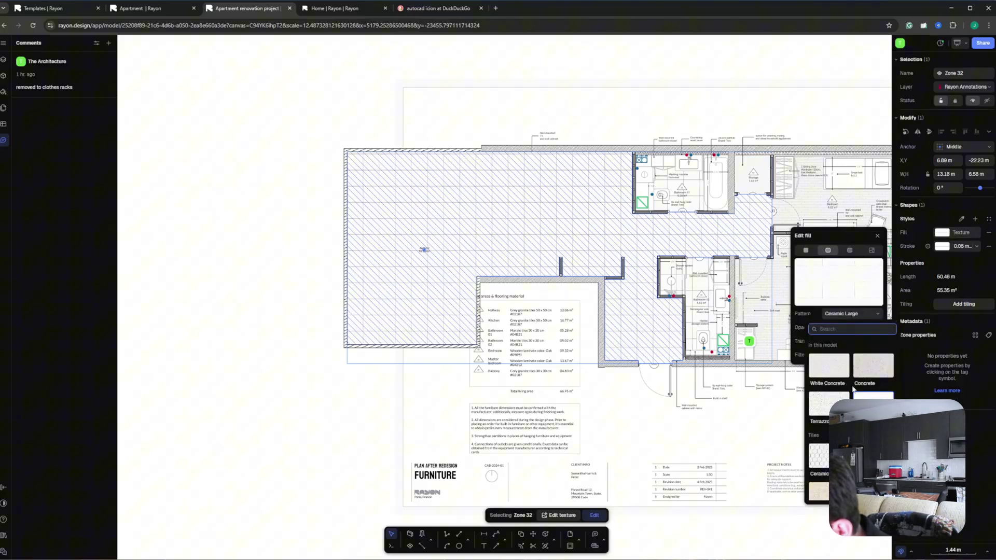
left_click(871, 370)
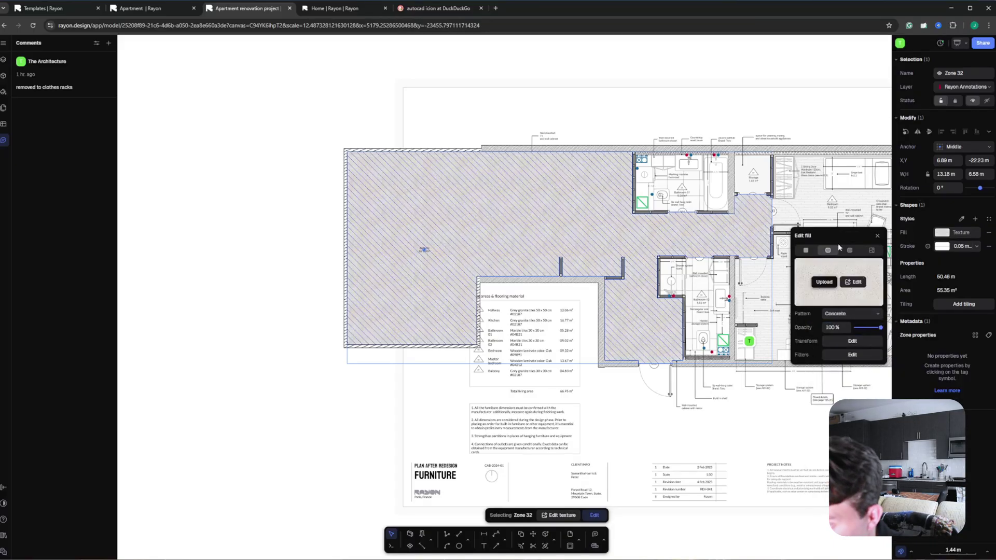
left_click(307, 194)
left_click(545, 197)
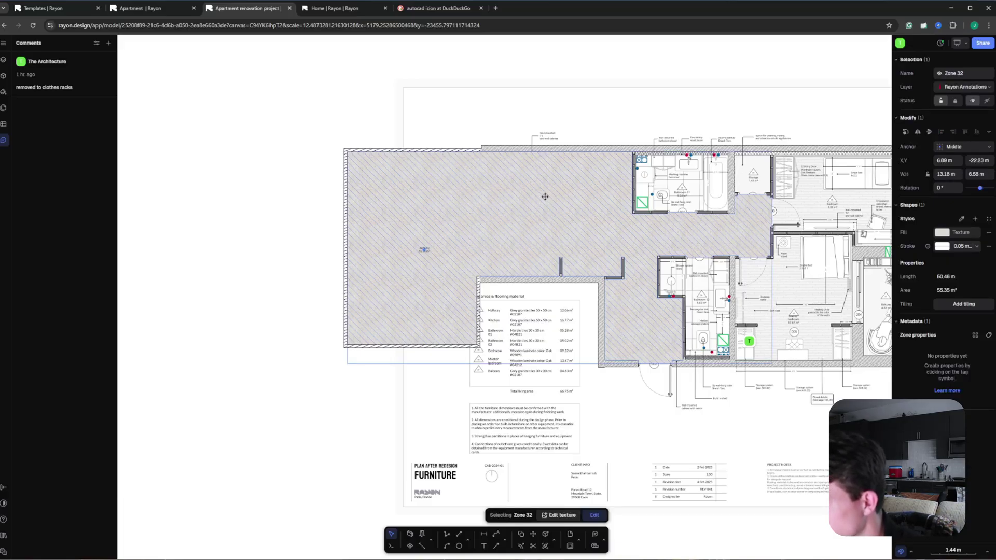
Step: Assign the concrete zone to the Rayon Zones layer and deselect it
left_click(989, 90)
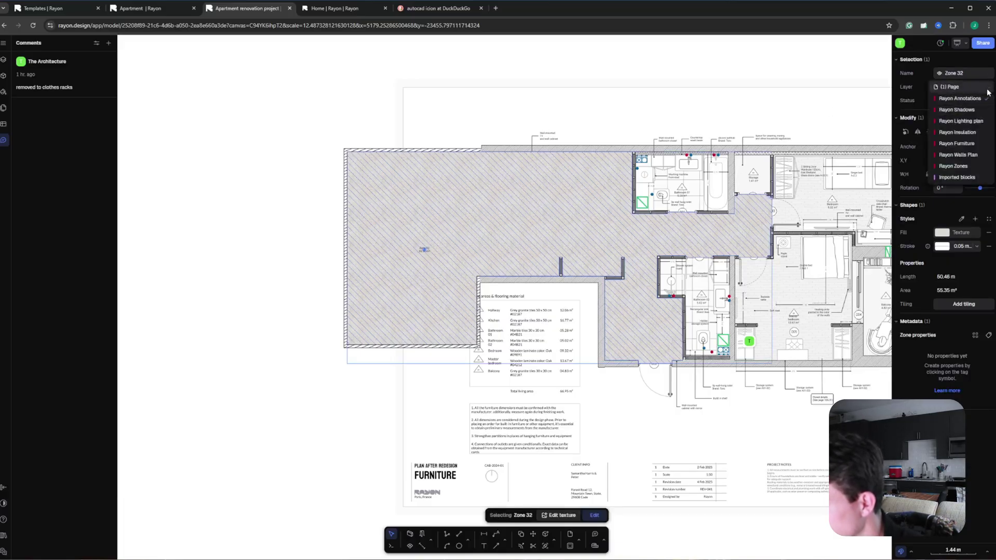
left_click(971, 166)
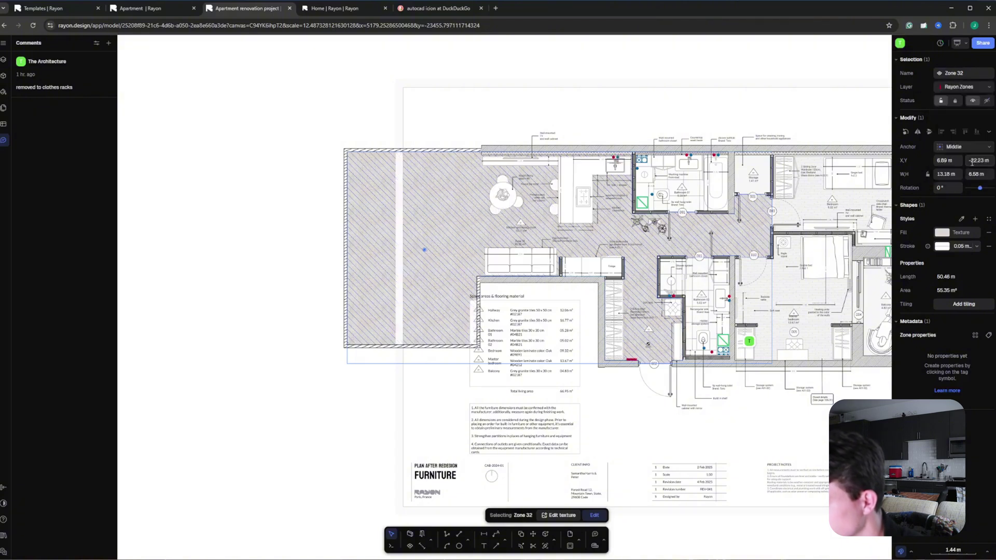
left_click(973, 88)
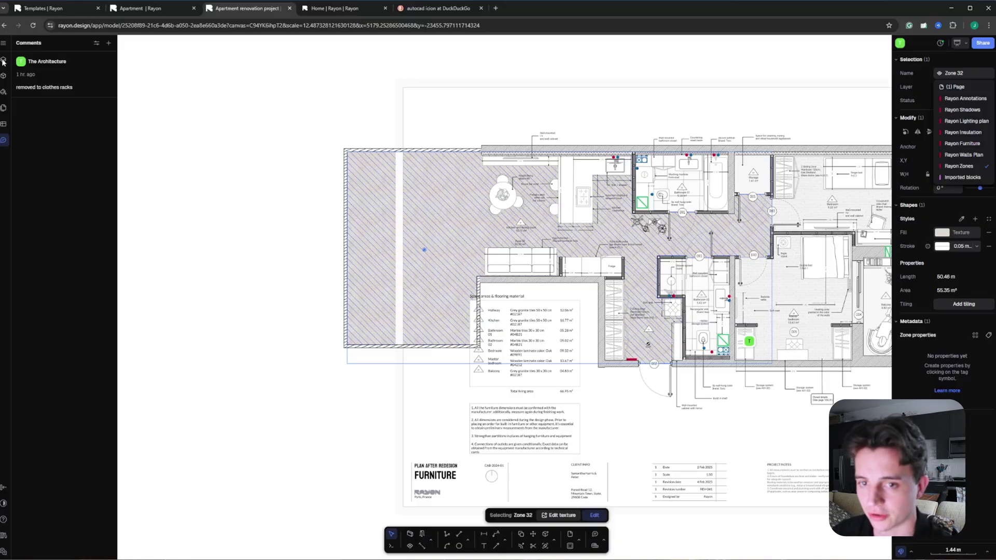
key("Escape")
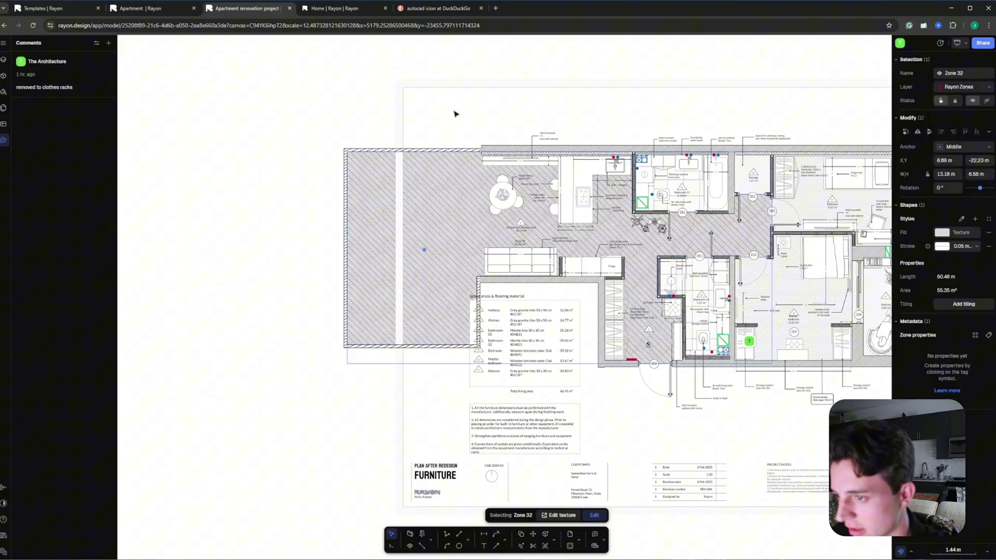
left_click(585, 113)
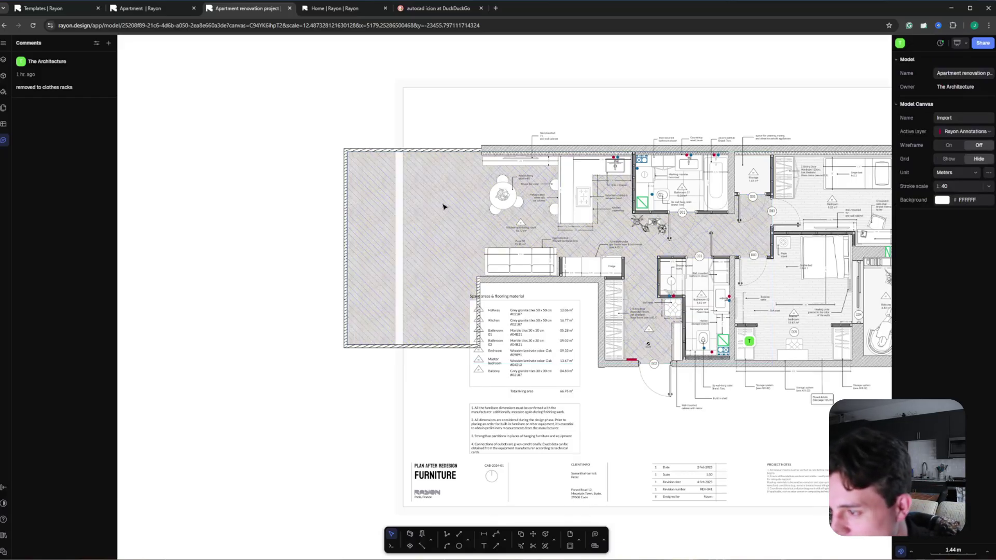
scroll(445, 207, "up", 3)
scroll(401, 179, "down", 1)
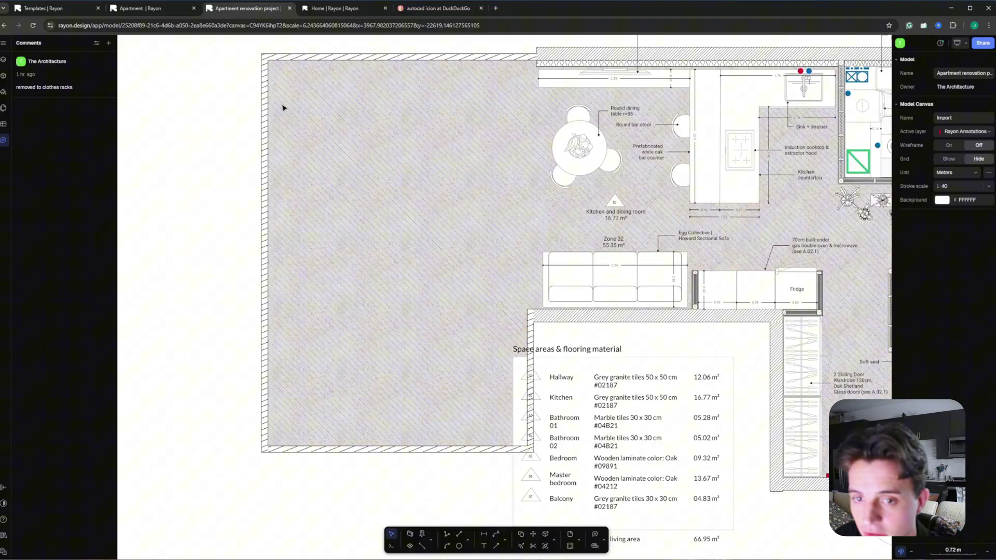
Step: Search the shared block libraries for COUCH and place an L couch in the living room
left_click(4, 75)
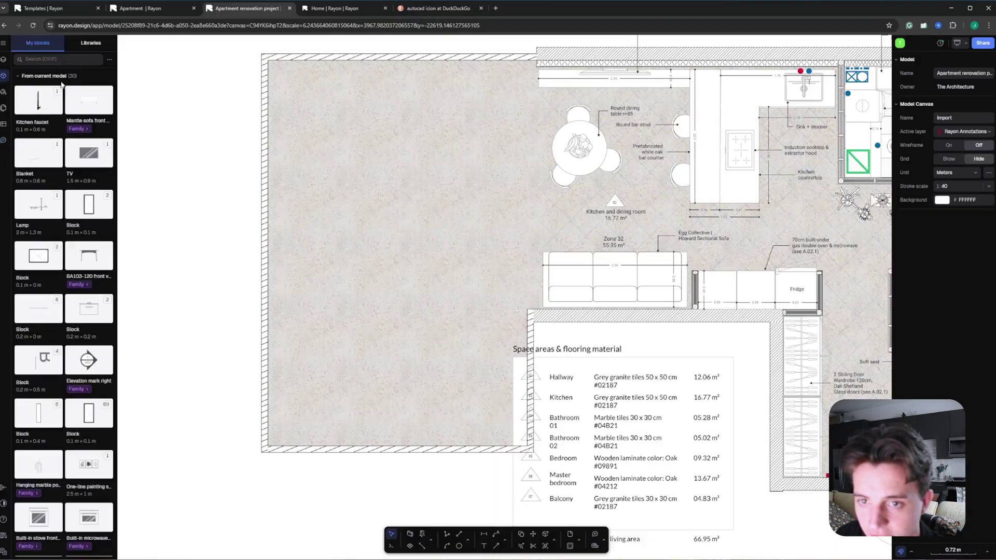
left_click(90, 43)
left_click(79, 59)
type("COUCH")
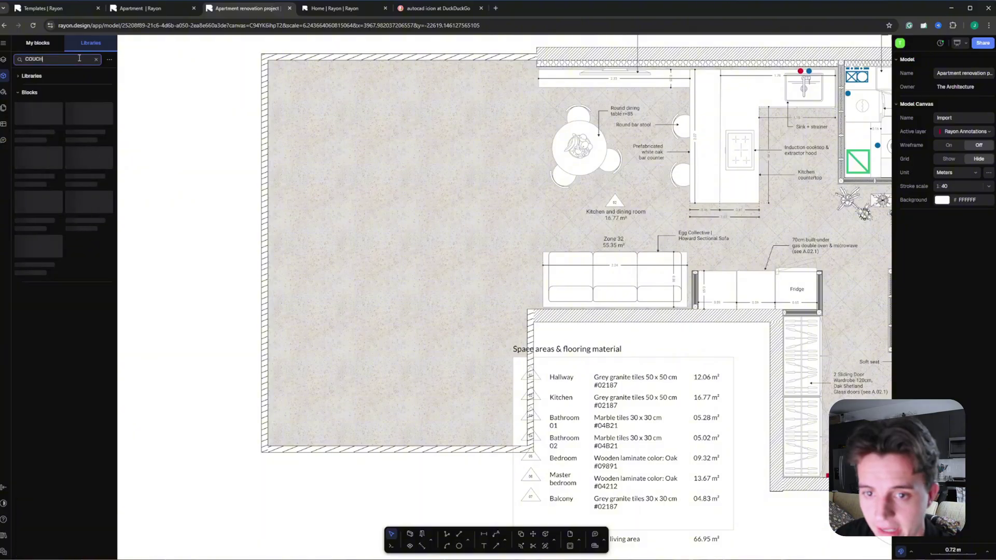
scroll(74, 150, "down", 1)
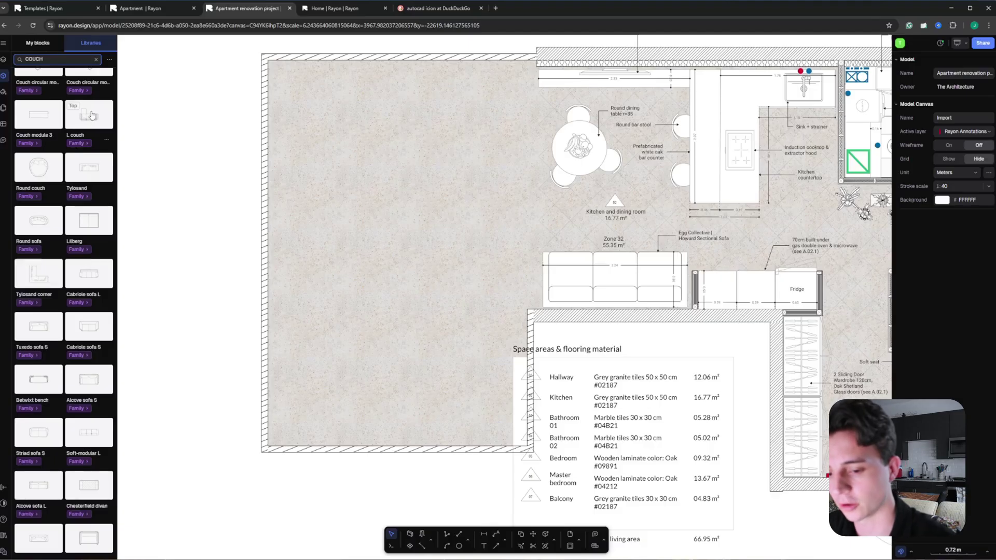
mouse_move(92, 115)
left_mouse_down()
mouse_move(362, 109)
mouse_move(410, 206)
left_mouse_up()
left_click_drag(503, 94, 462, 40)
left_click_drag(550, 156, 551, 233)
Step: Delete the old Sofa basic L 2 and its Egg Collective label
left_click(690, 284)
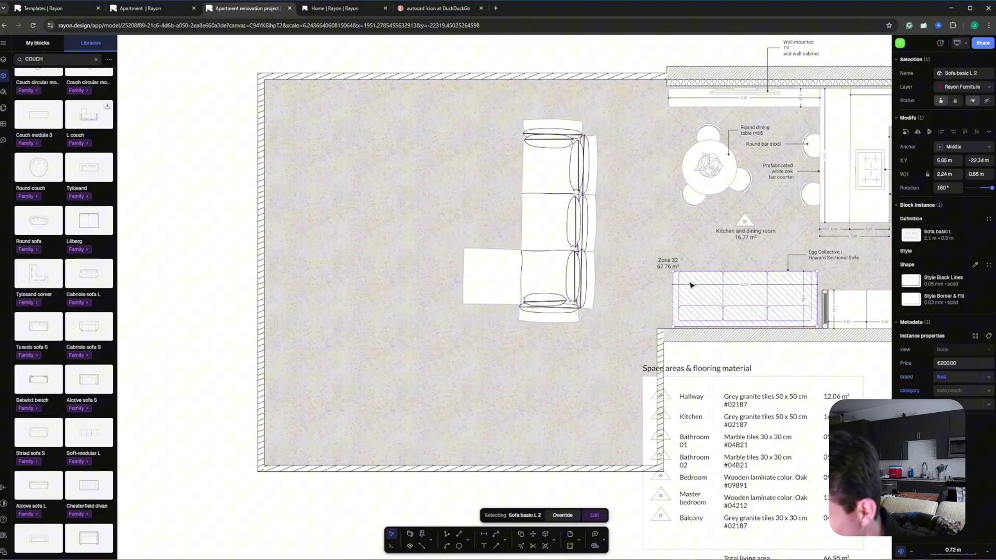
key("Delete")
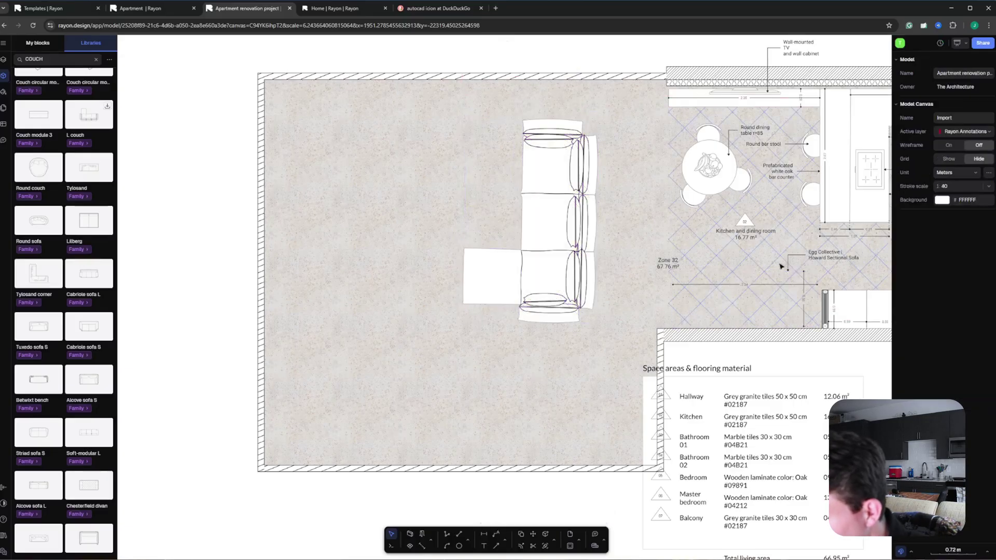
left_click(819, 258)
key("Delete")
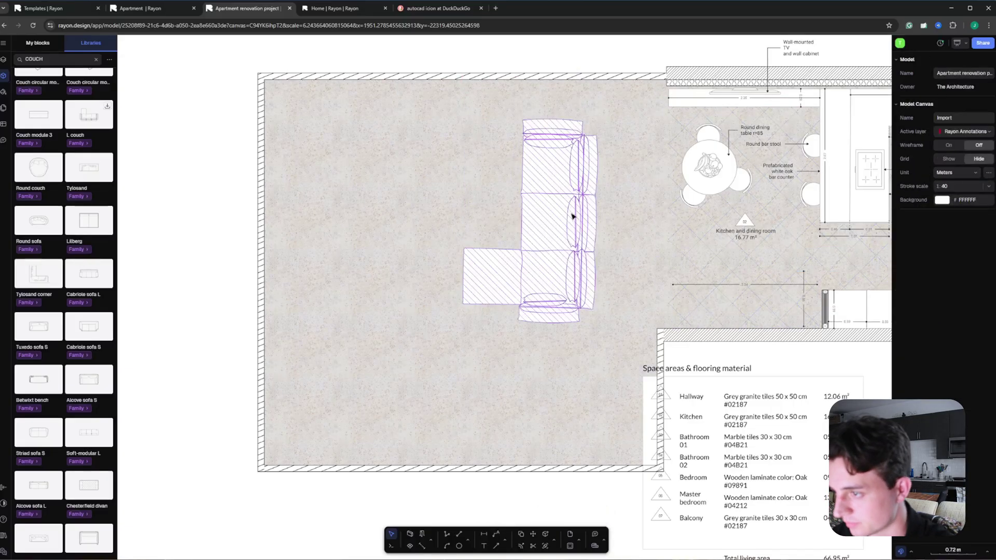
Step: Flip the L couch upright along the dining area and add an Alcove sofa L below it
left_click(560, 241)
left_click_drag(561, 240, 583, 224)
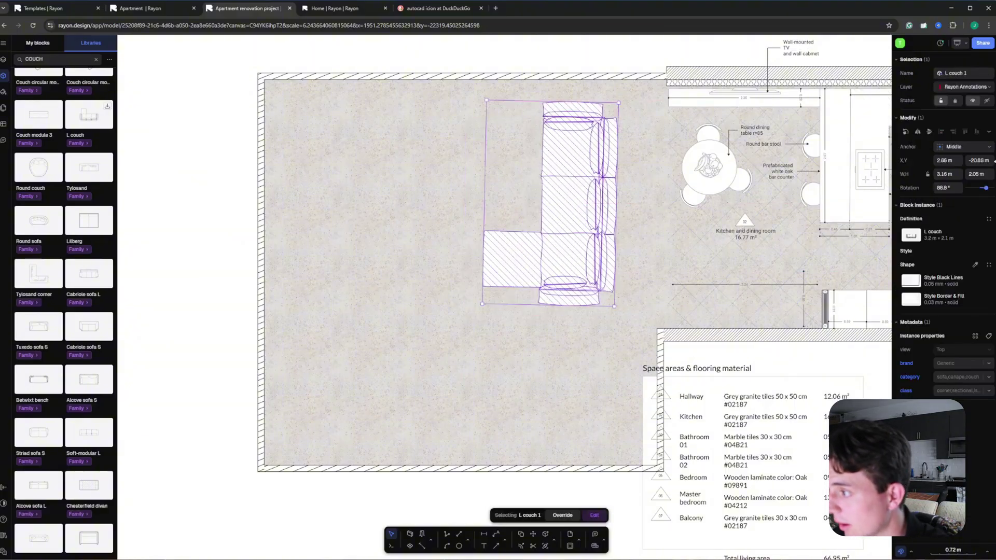
left_click(918, 132)
left_click_drag(618, 99, 621, 98)
left_click_drag(576, 217, 596, 199)
left_click(350, 188)
scroll(80, 275, "down", 3)
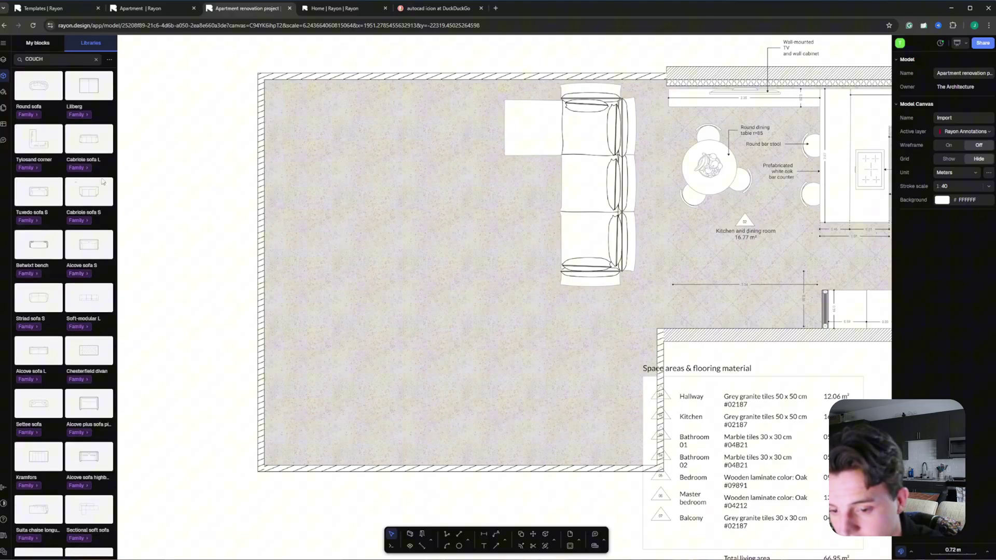
left_click_drag(82, 457, 447, 325)
Step: Search TV and place a TV set M in the living room, rotated upright
left_click(293, 146)
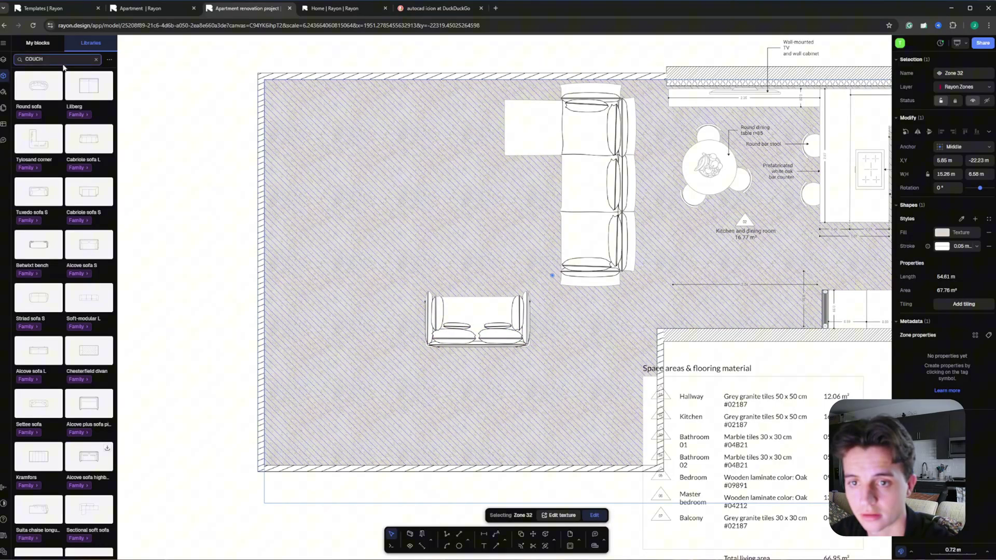
double_click(33, 58)
type("TV")
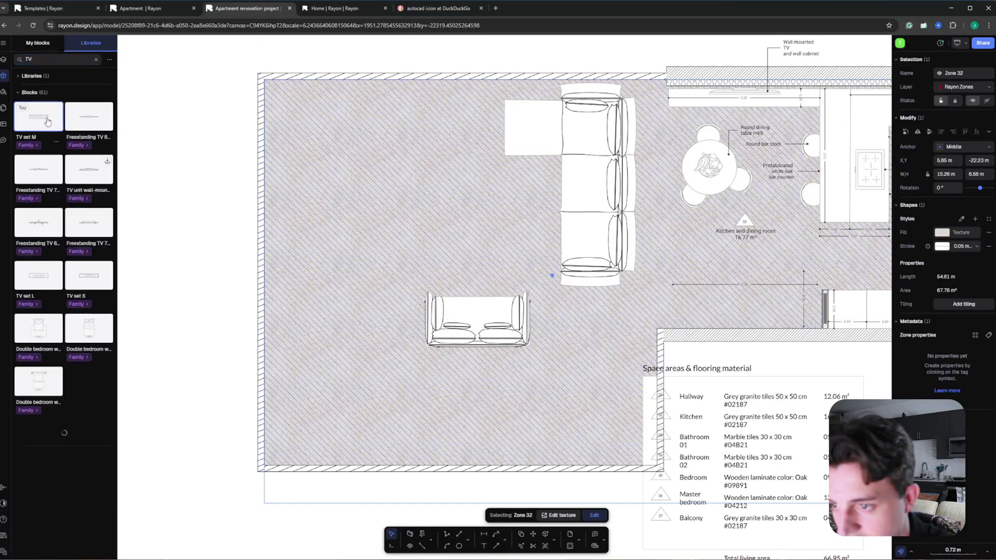
left_click_drag(43, 117, 371, 223)
left_click_drag(366, 151, 400, 185)
Step: Move the living room's left wall in to the TV and pull the bottom wall inward
left_click(258, 212)
left_click_drag(268, 203, 385, 201)
left_click(345, 196)
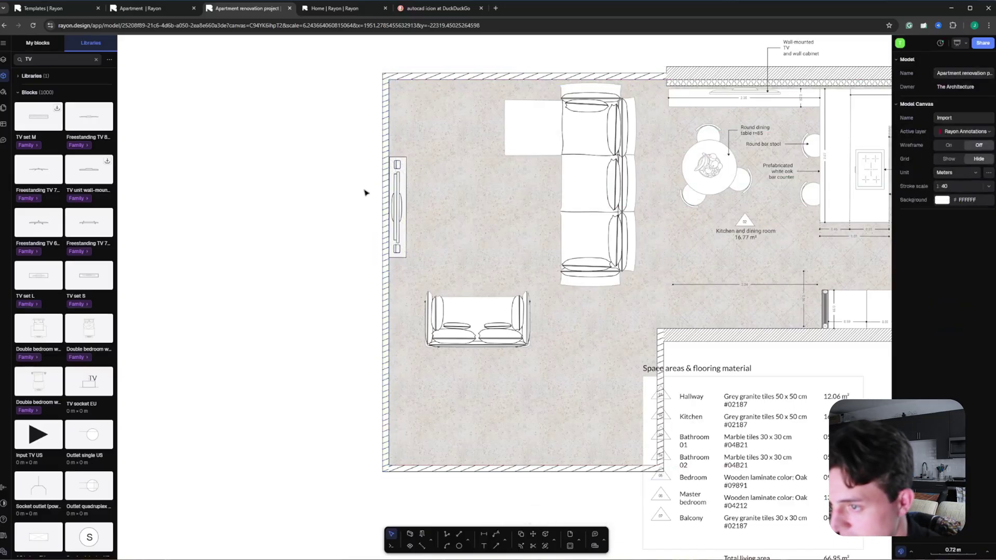
scroll(488, 316, "down", 3)
left_click_drag(312, 327, 304, 273)
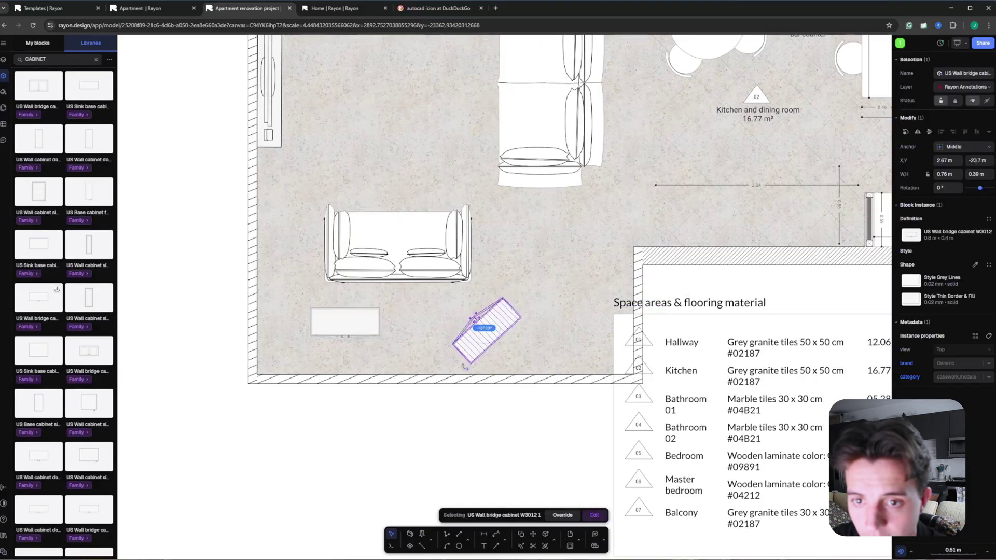
Step: Add two bridge cabinets along the bottom wall and the Flow rouille rug
left_click_drag(478, 335, 596, 357)
left_click_drag(38, 85, 530, 358)
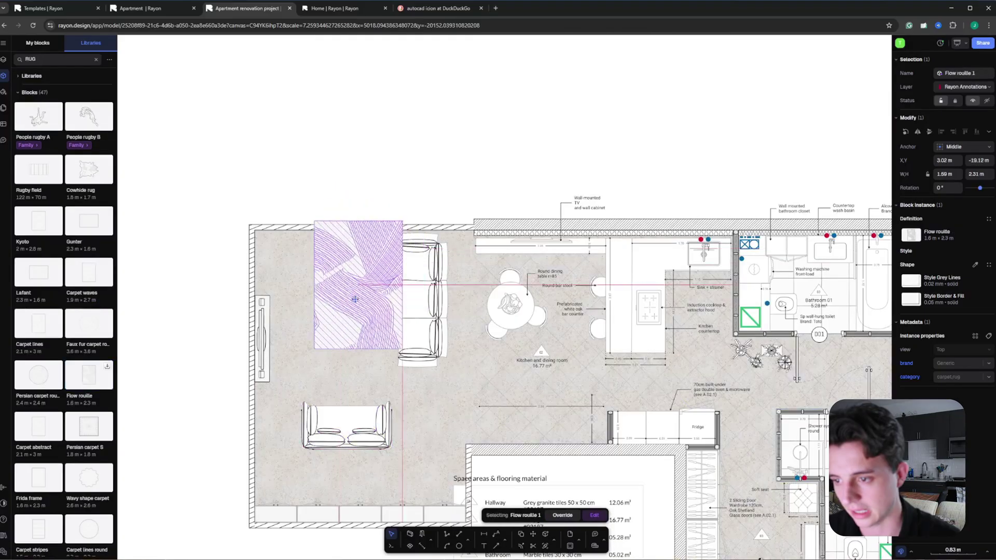
left_click_drag(356, 258, 343, 328)
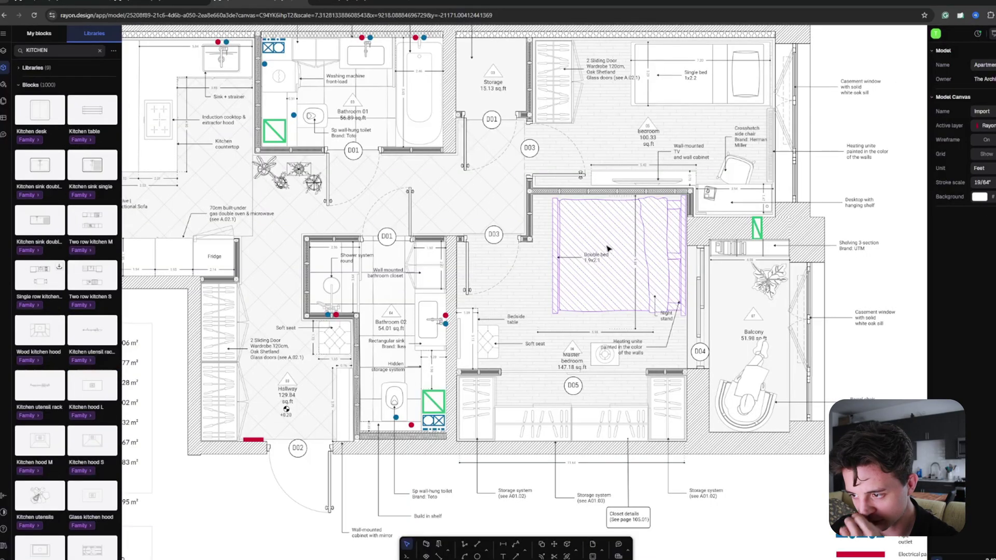
scroll(508, 200, "down", 2)
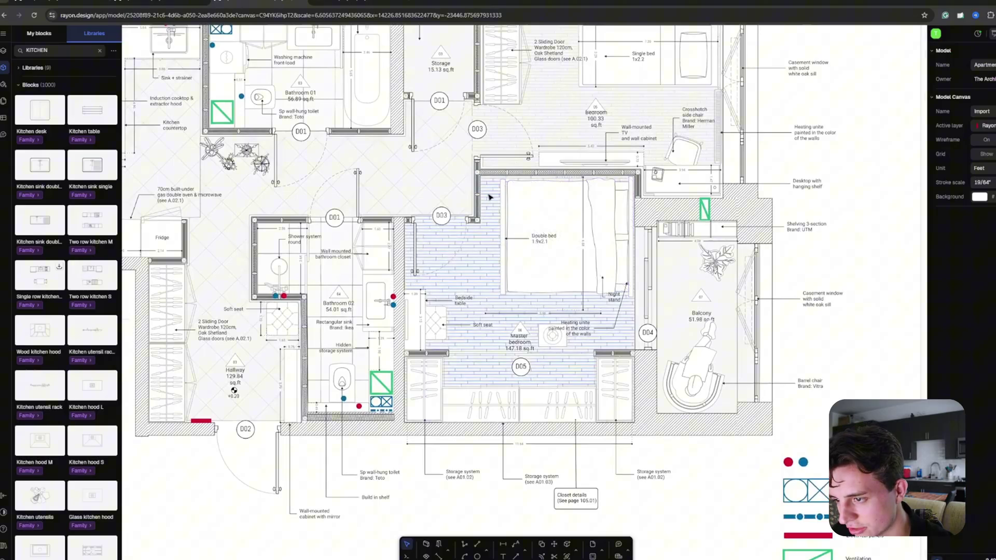
Step: Rotate and shift the double bed, moving the night stand and its label to the bed's top-left
left_click(552, 207)
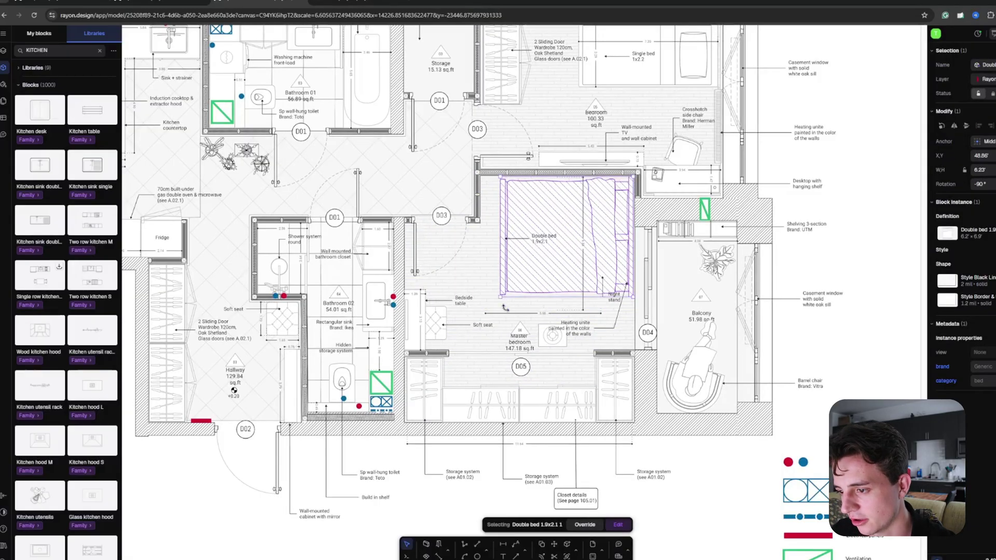
left_click_drag(509, 310, 624, 294)
mouse_move(557, 214)
left_mouse_down()
mouse_move(563, 227)
mouse_move(545, 222)
mouse_move(571, 217)
left_mouse_up()
left_click(552, 338)
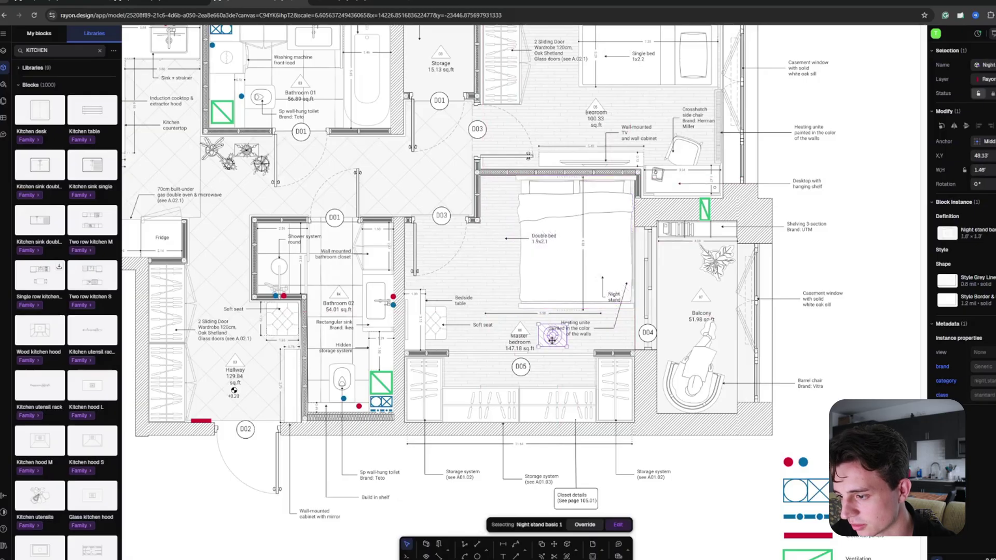
mouse_move(552, 339)
left_mouse_down()
mouse_move(516, 282)
mouse_move(498, 182)
mouse_move(499, 191)
left_mouse_up()
left_click_drag(611, 296, 501, 213)
key("Escape")
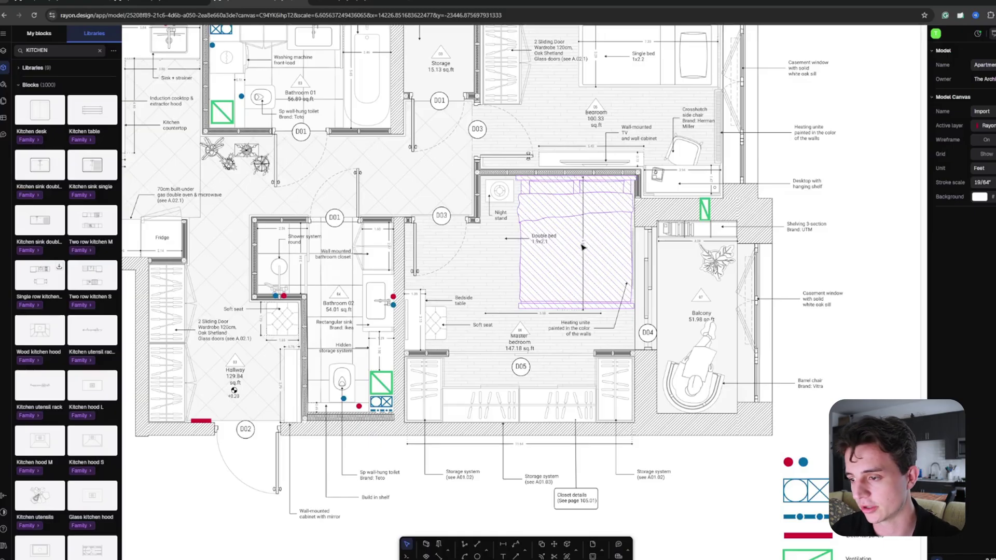
left_click_drag(582, 248, 585, 237)
Step: Rotate the double bed a quarter turn and square it to the walls
left_click(421, 311)
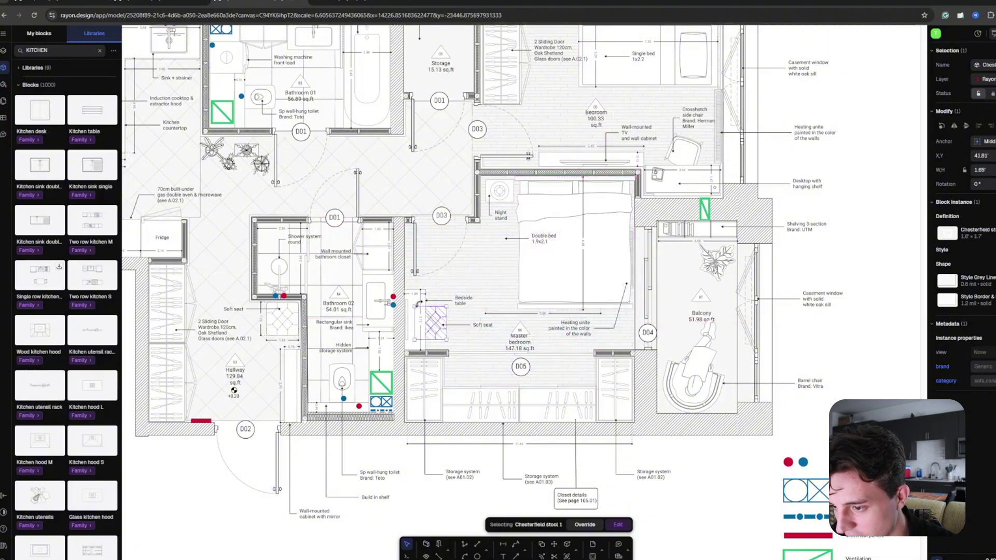
key("Escape")
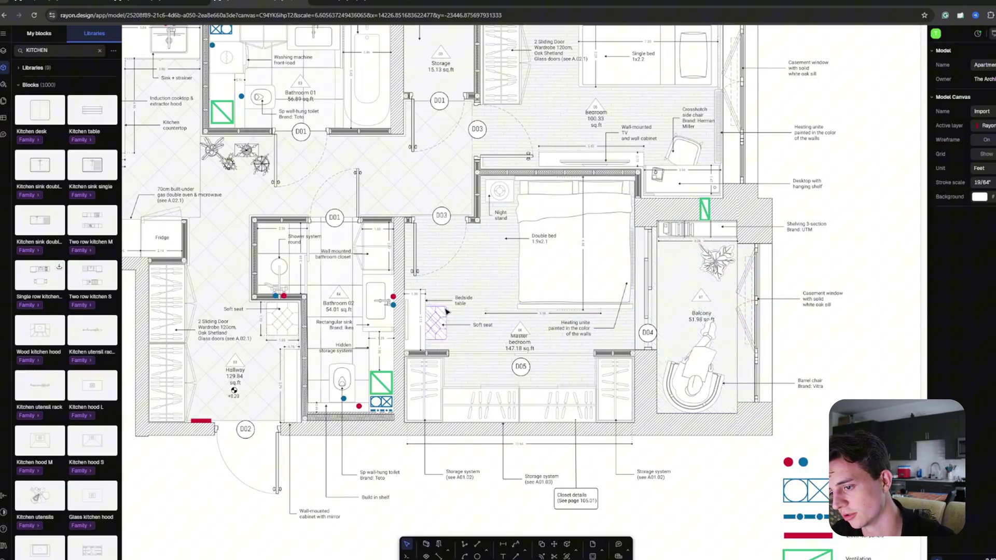
left_click(528, 272)
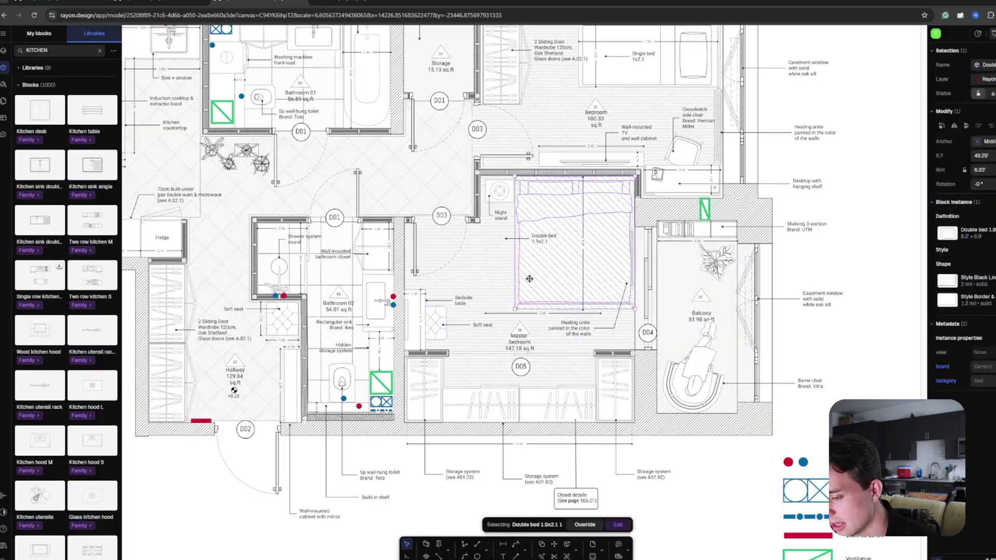
left_click_drag(512, 310, 501, 179)
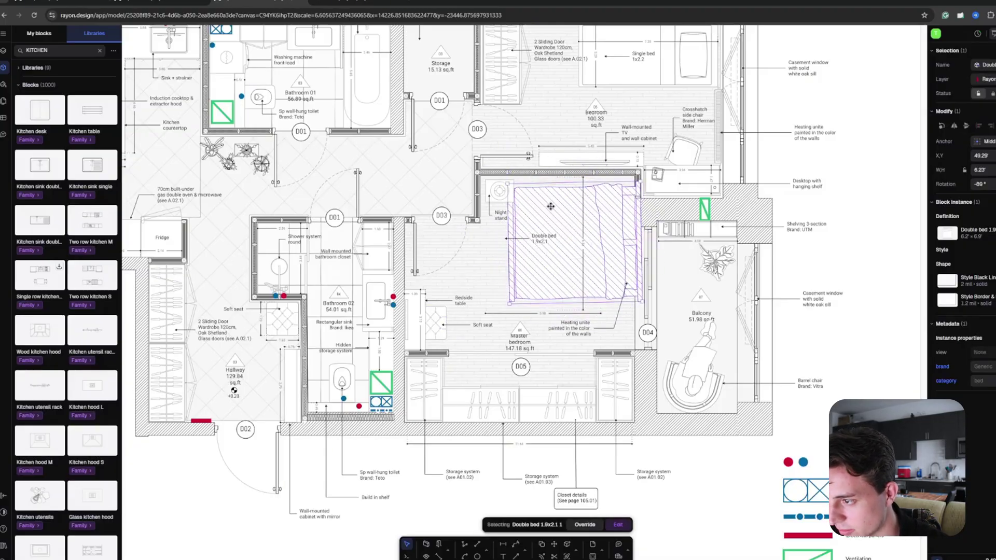
left_click_drag(548, 205, 544, 204)
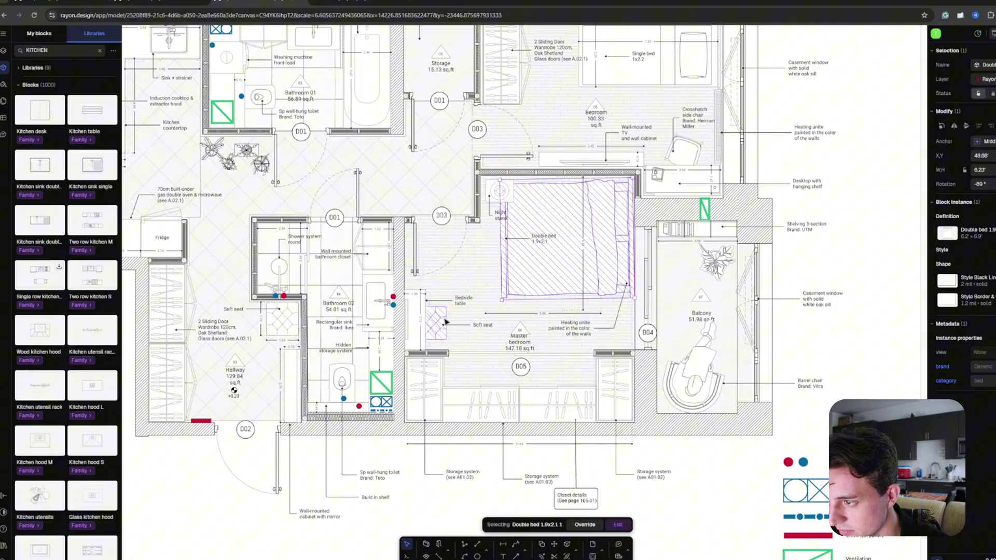
Step: Push the soft seat group against the right wall and shrink the bed to about 4.55 feet wide
left_click(428, 315)
left_click(417, 300, "shift")
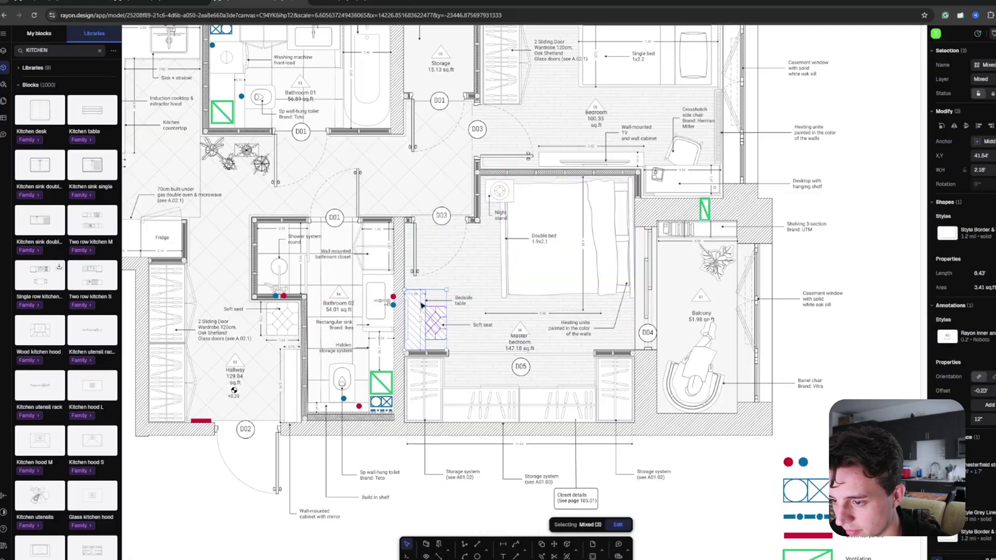
left_click_drag(421, 301, 559, 298)
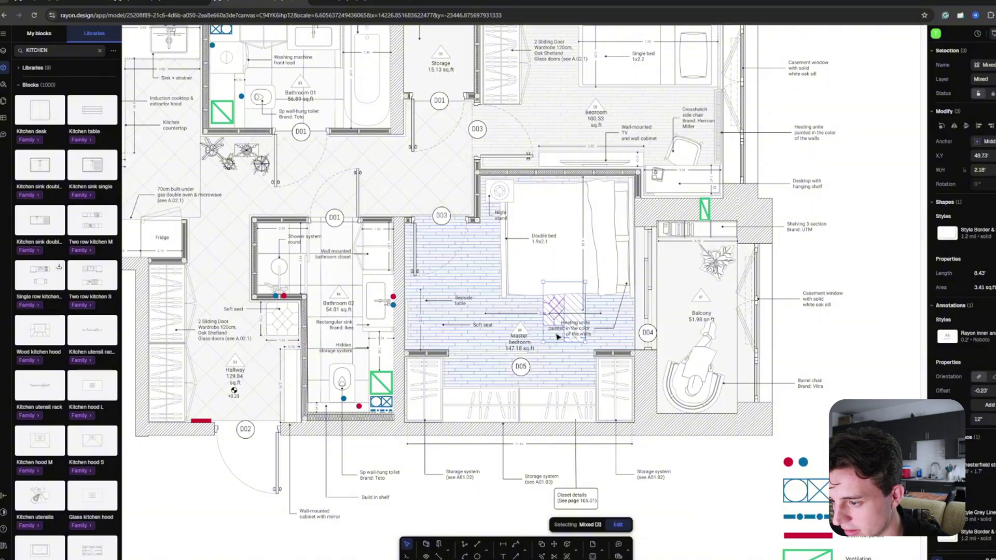
left_click_drag(558, 336, 606, 336)
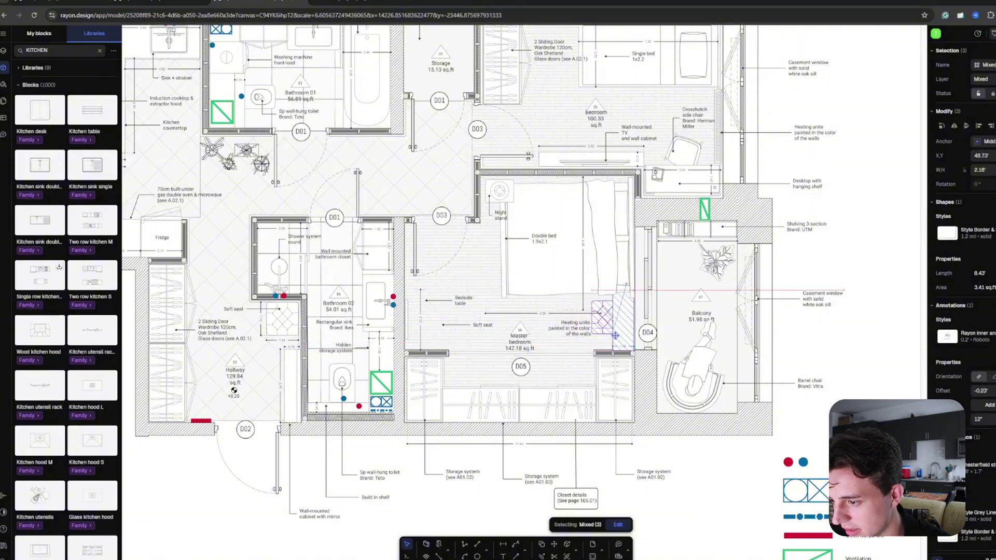
left_click(593, 224)
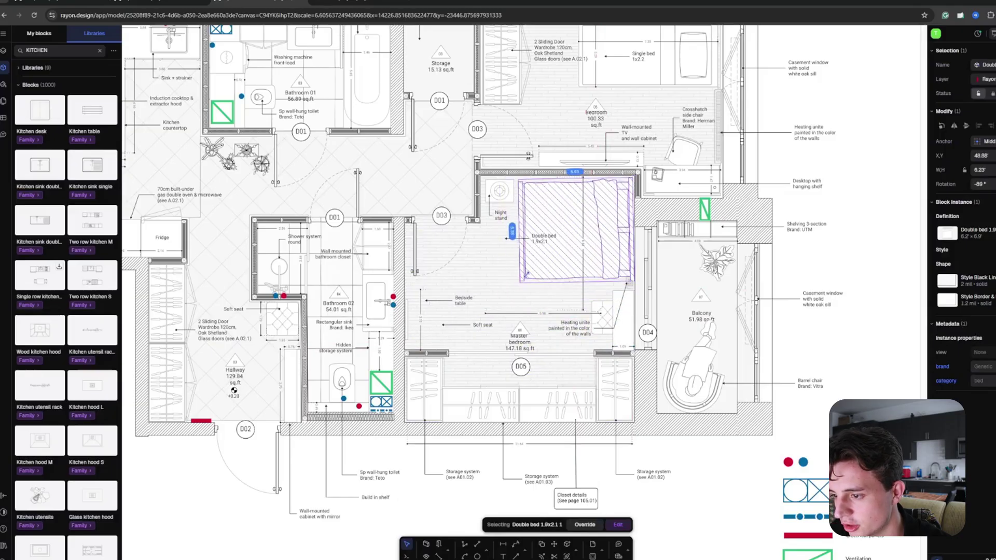
left_click_drag(527, 274, 535, 266)
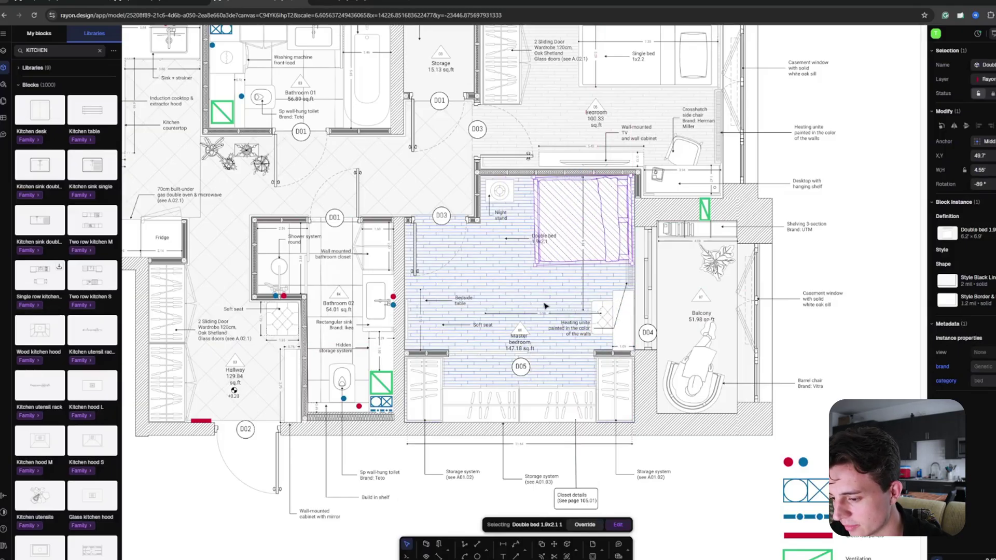
Step: Remove the wardrobe sliding door from the bedroom closet
left_click(559, 403)
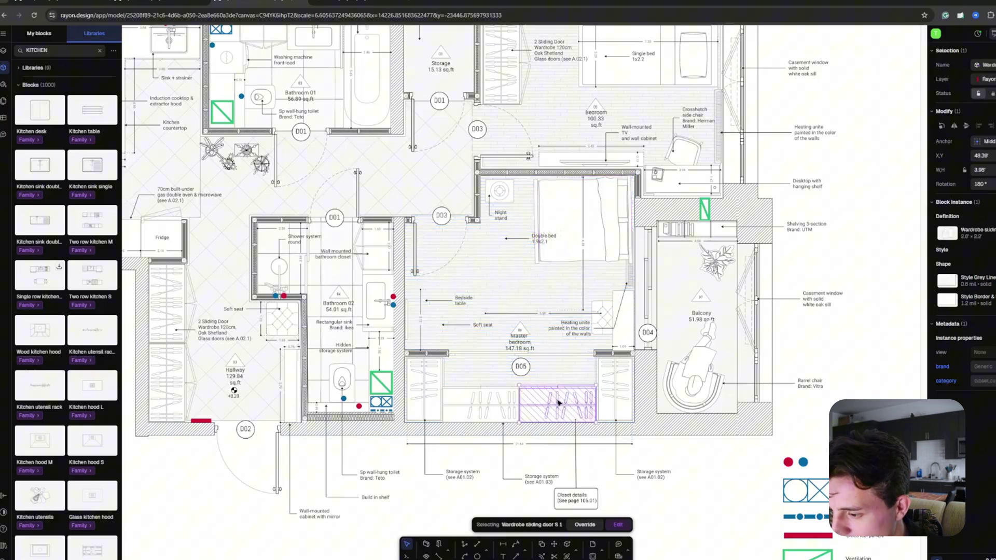
key("Escape")
left_click(480, 405)
key("Escape")
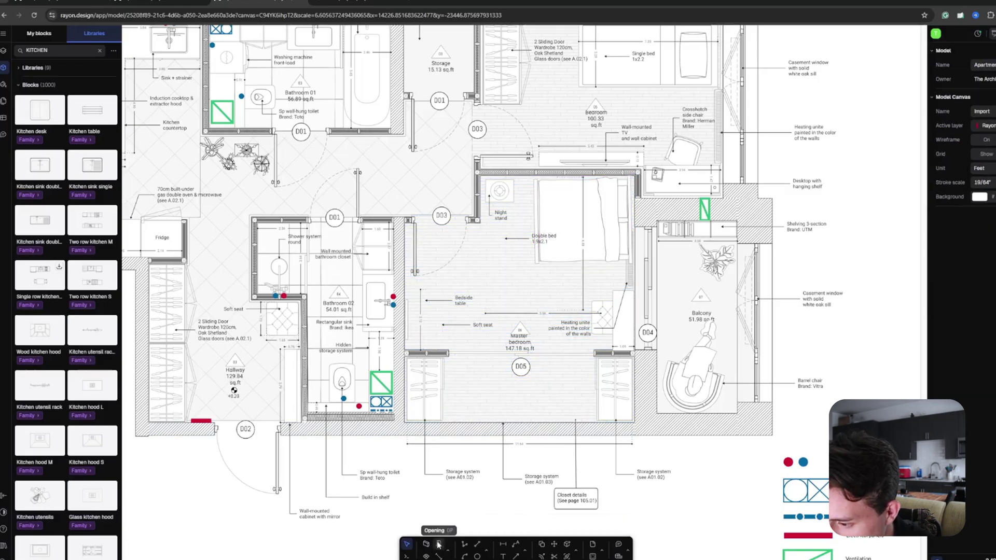
Step: Insert an opening into the master bedroom's bottom wall
left_click(438, 544)
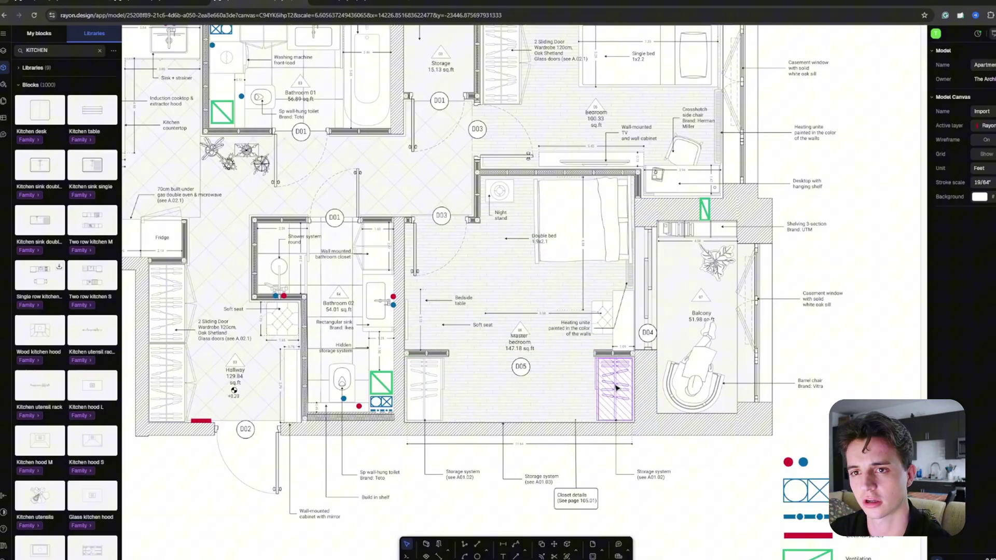
left_click(438, 544)
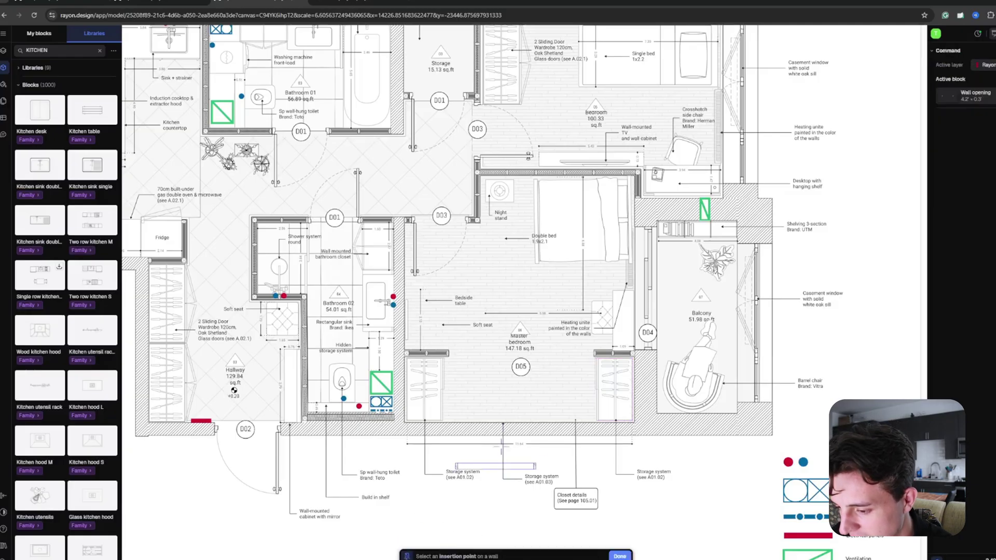
left_click(517, 429)
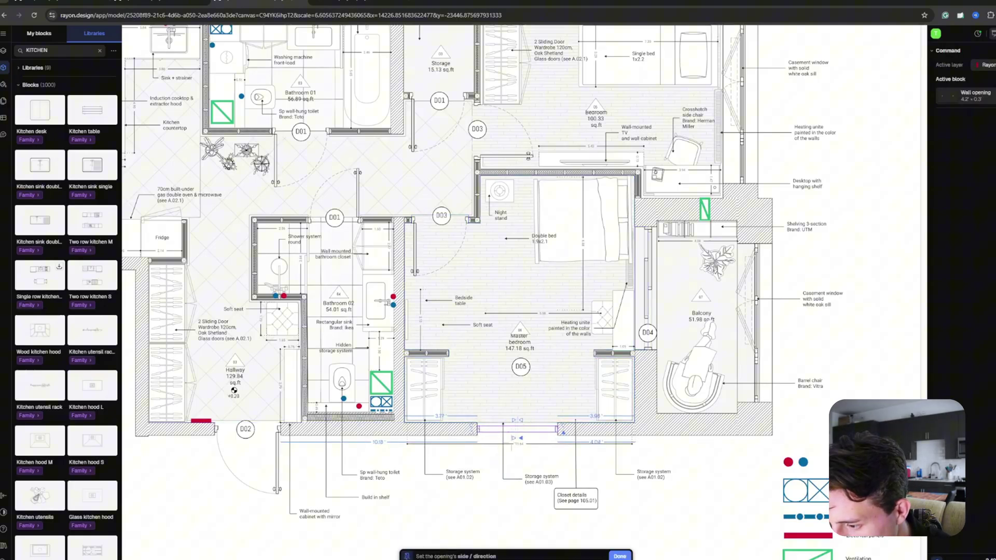
left_click(519, 434)
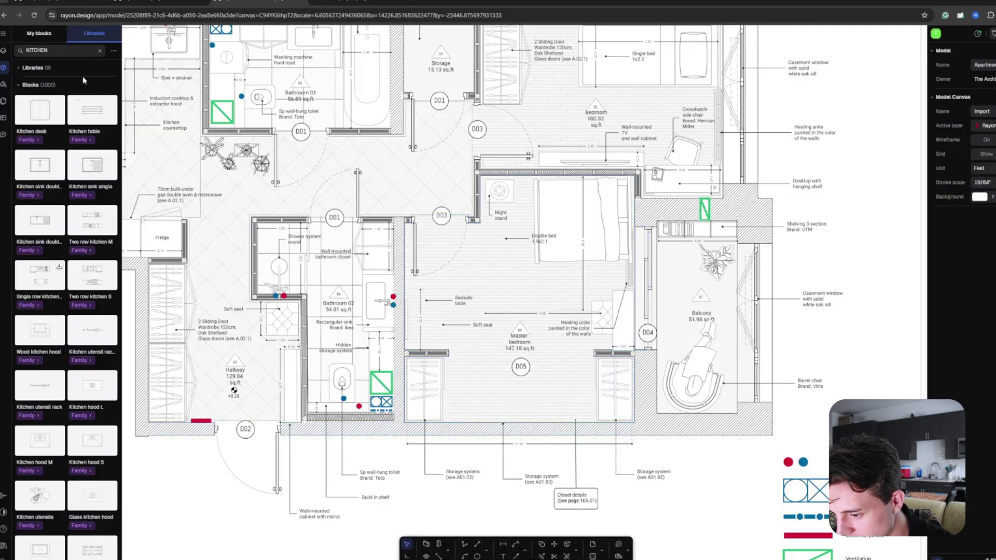
left_click(69, 54)
Step: Search DOOR and drop a Door EU 60 into the bottom wall, turned 180° and widened to 2.73 ft
key("ctrl+a")
type("DOOR")
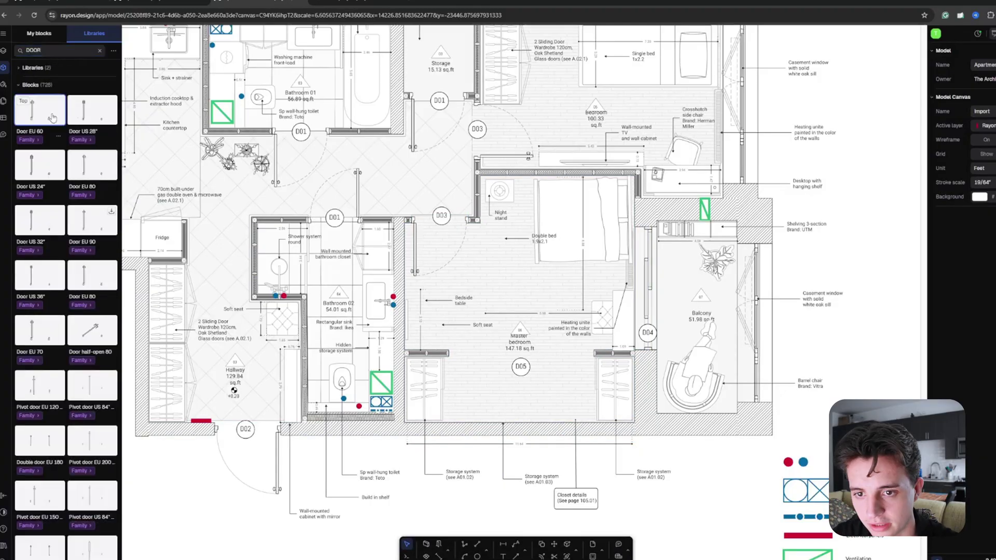
left_click(519, 428)
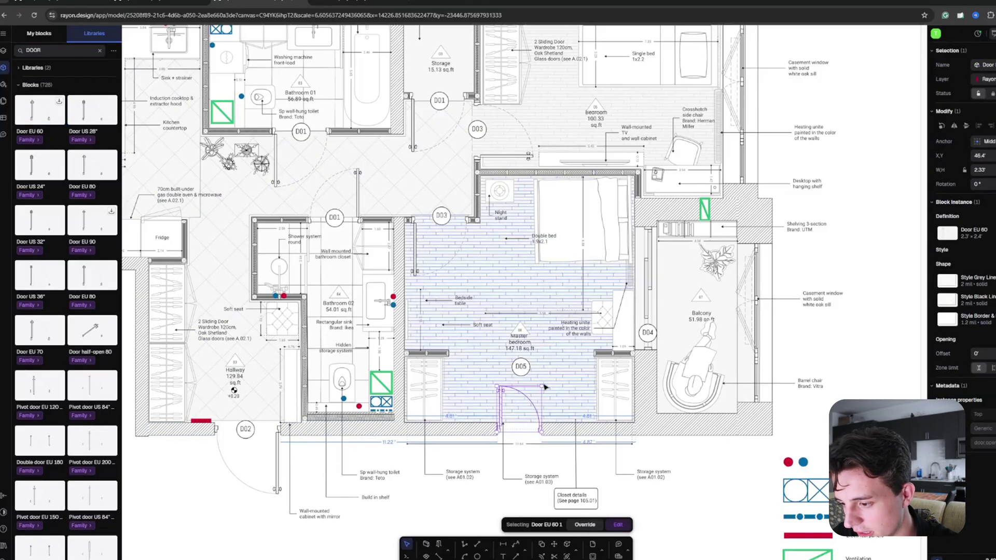
left_click_drag(540, 386, 541, 428)
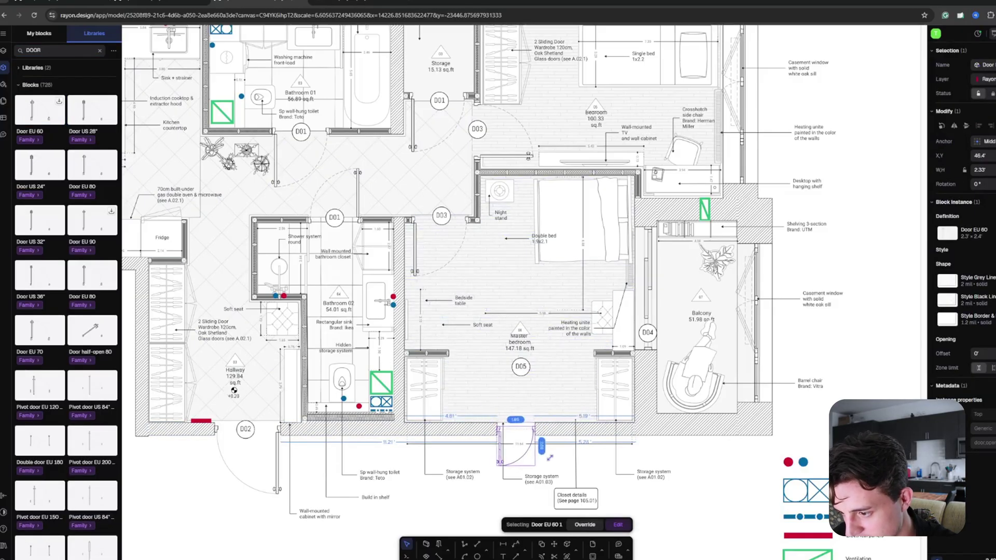
left_click_drag(549, 457, 542, 456)
scroll(542, 457, "up", 5, "ctrl")
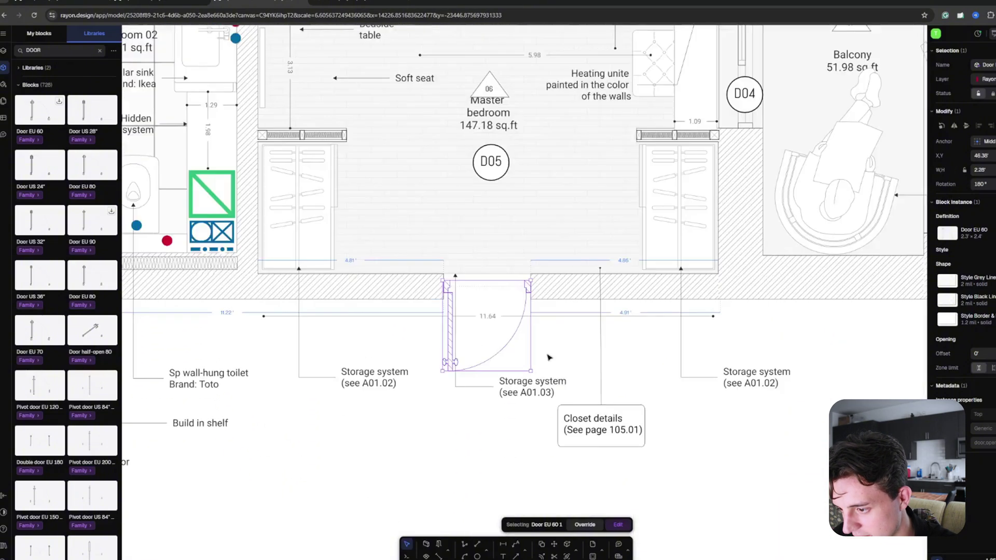
left_click_drag(531, 363, 549, 364)
scroll(560, 228, "down", 5, "ctrl")
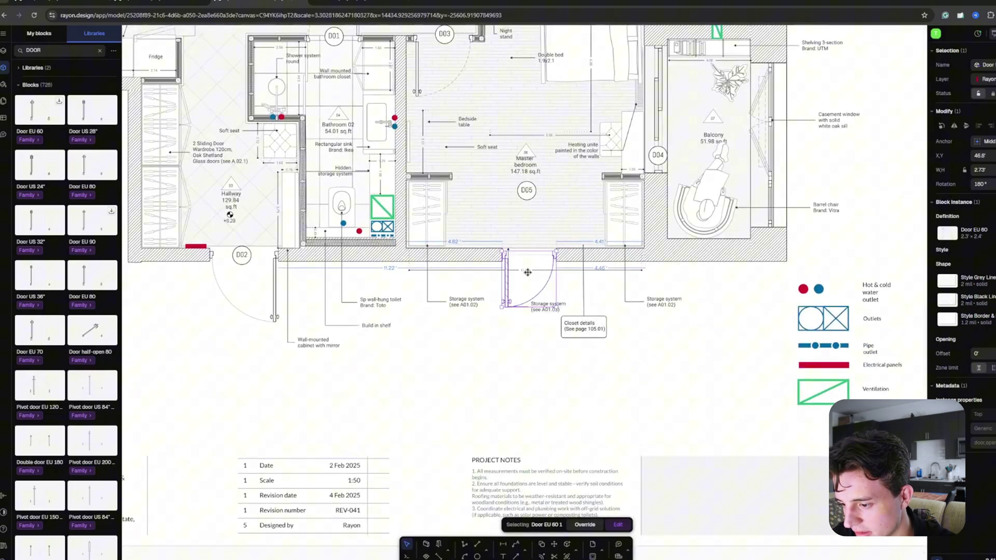
scroll(528, 269, "up", 3)
scroll(519, 218, "up", 3)
scroll(448, 260, "up", 5, "ctrl")
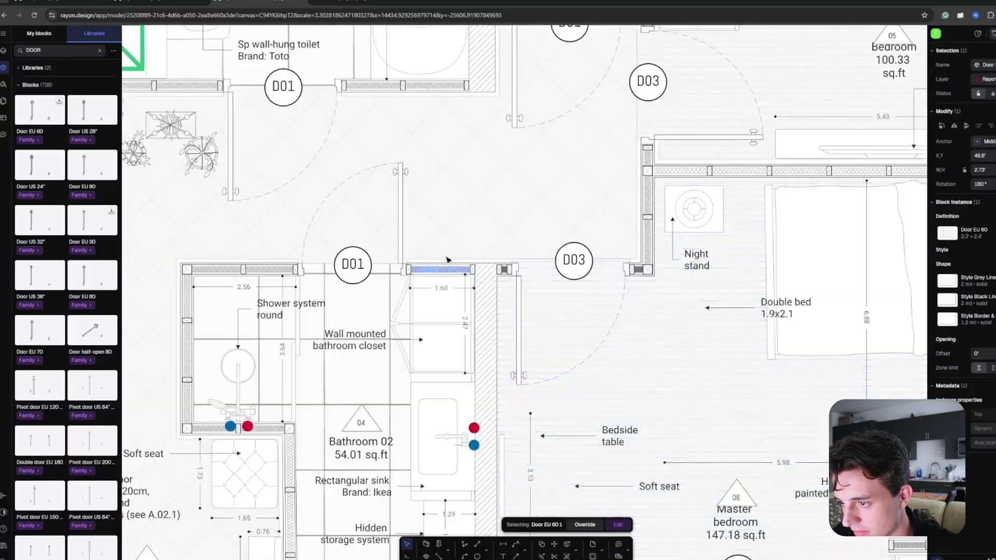
scroll(448, 259, "down", 5, "ctrl")
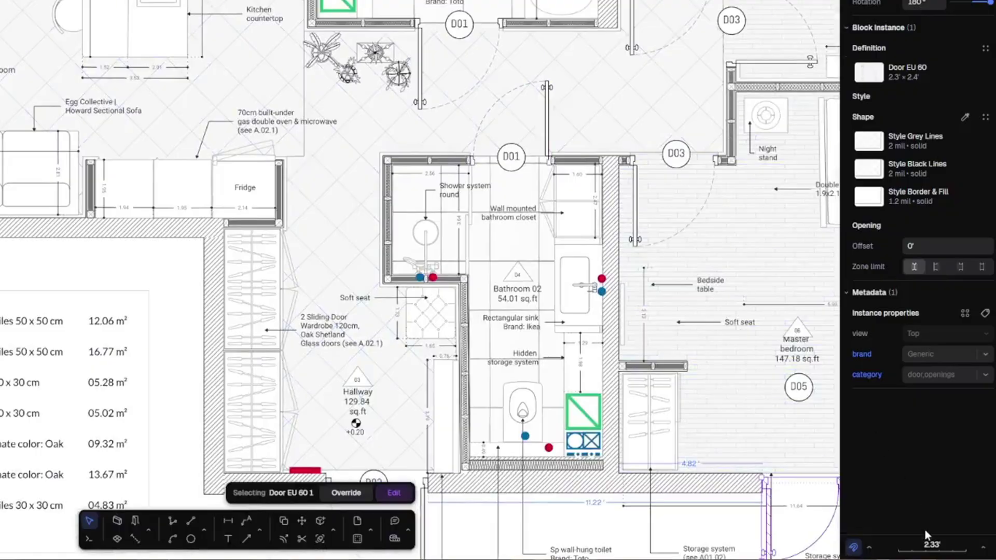
Step: Change the length unit to Meters and the area unit to Square meters
left_click(926, 542)
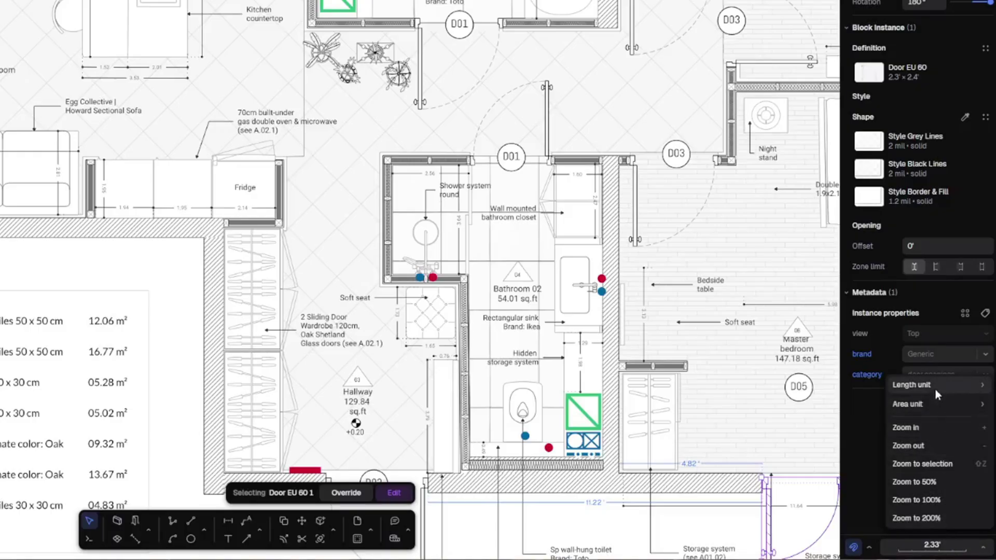
mouse_move(935, 384)
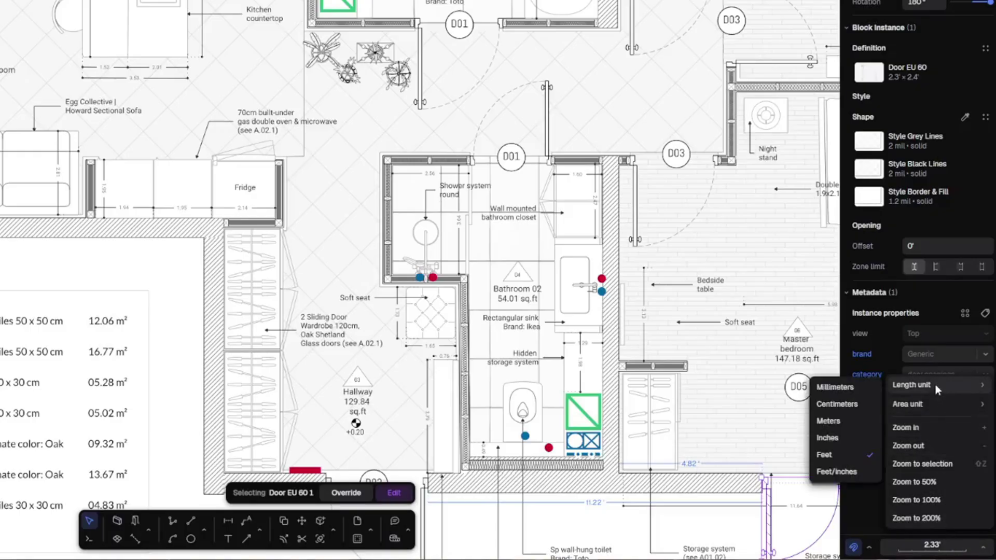
left_click(845, 420)
left_click(932, 545)
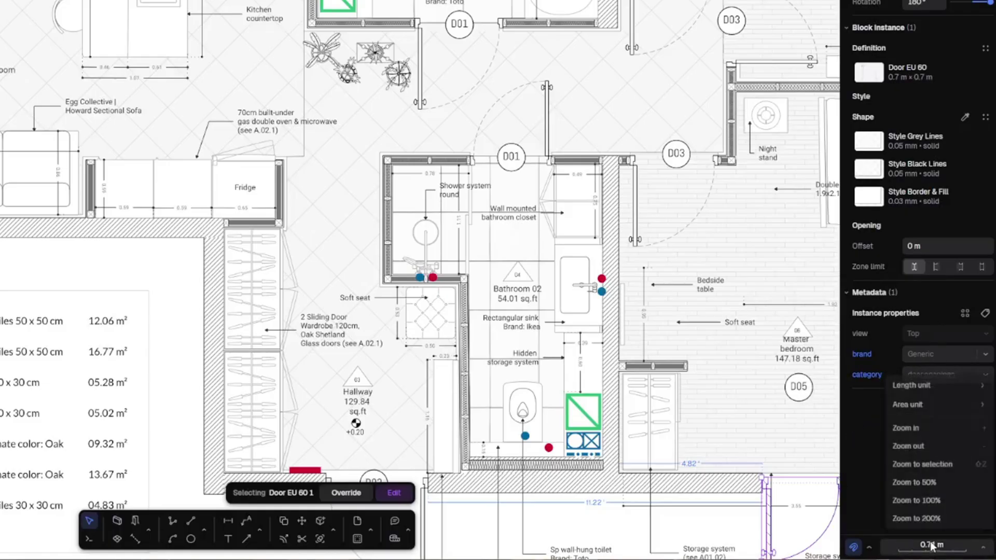
mouse_move(926, 405)
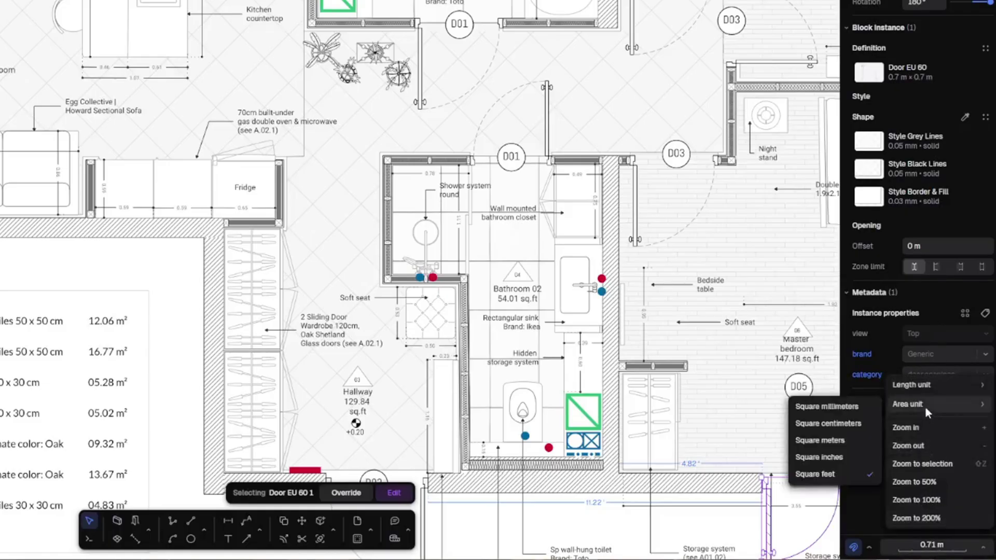
left_click(845, 441)
scroll(582, 104, "right", 5)
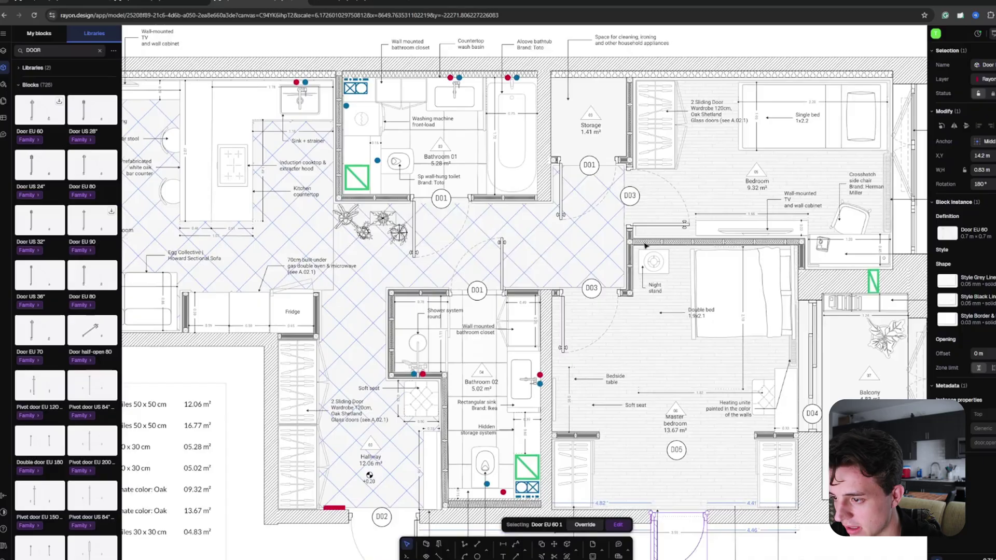
scroll(755, 223, "up", 10, "ctrl")
scroll(742, 235, "down", 5, "ctrl")
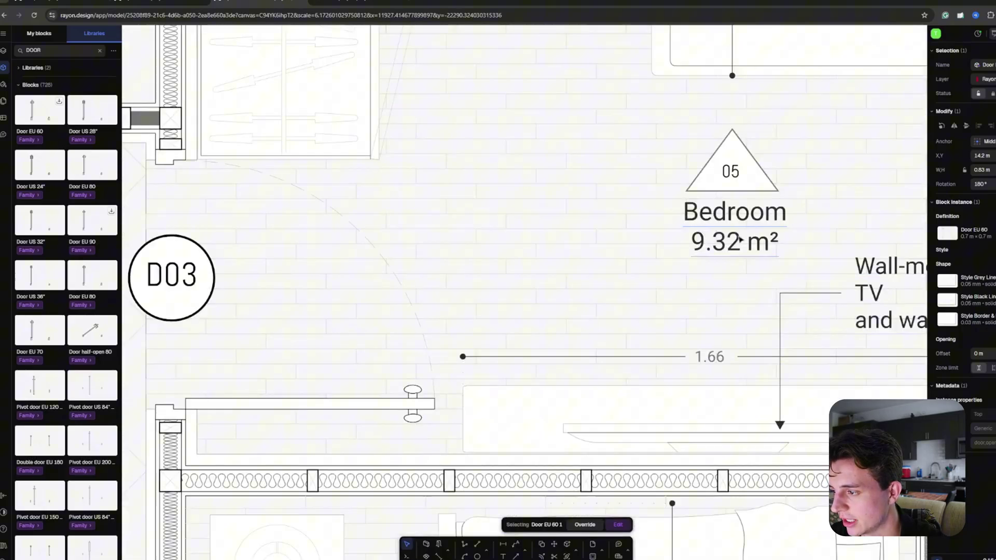
scroll(742, 235, "down", 8, "ctrl")
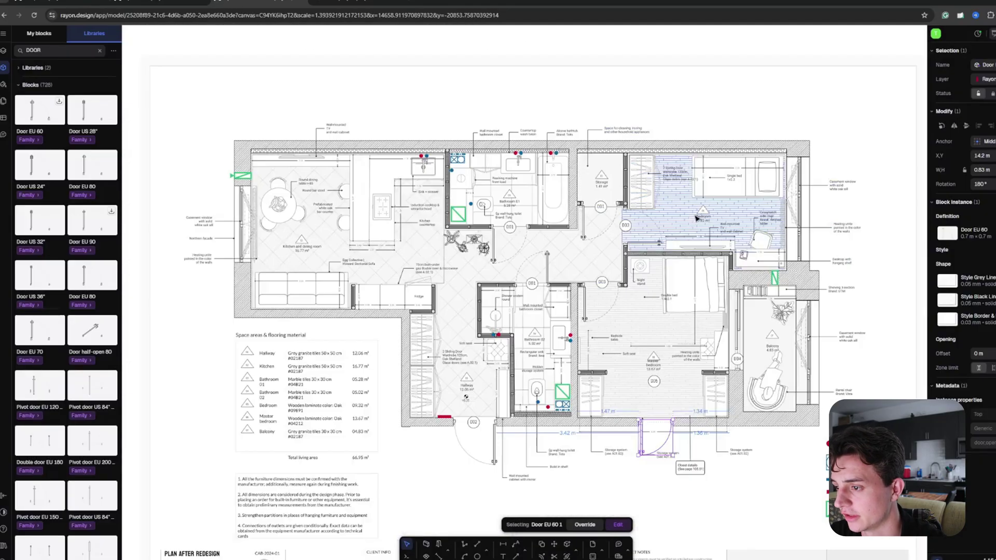
scroll(548, 430, "up", 10, "ctrl")
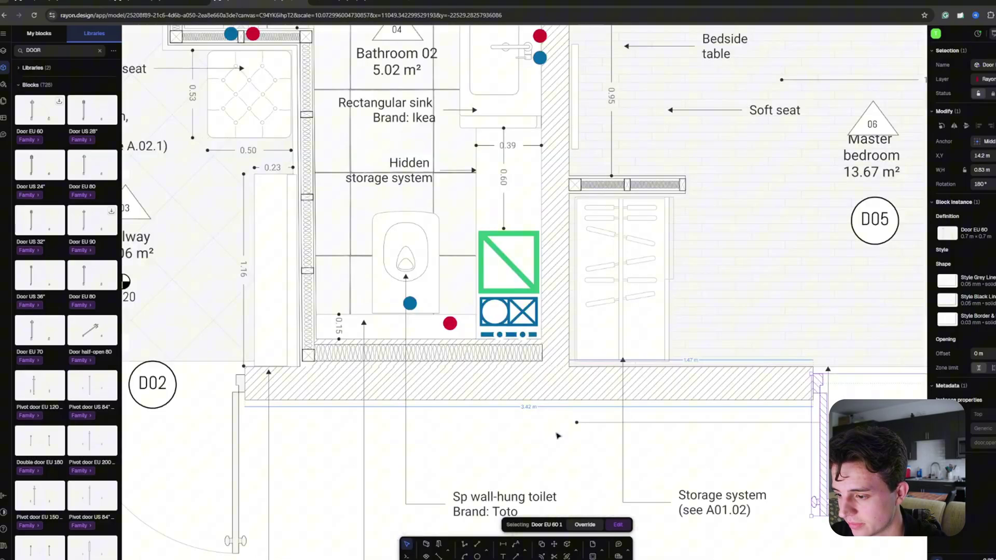
scroll(664, 407, "down", 4, "ctrl")
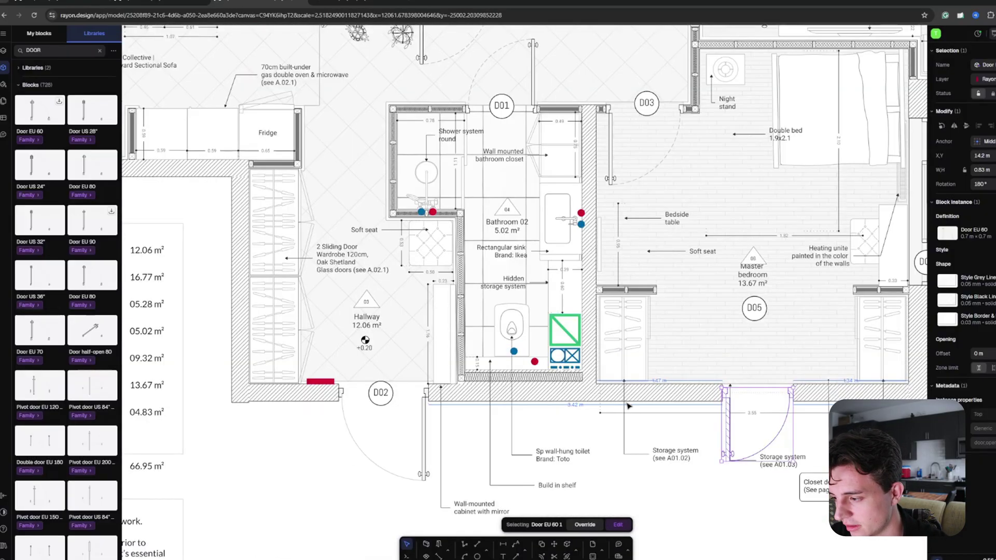
scroll(516, 284, "up", 2)
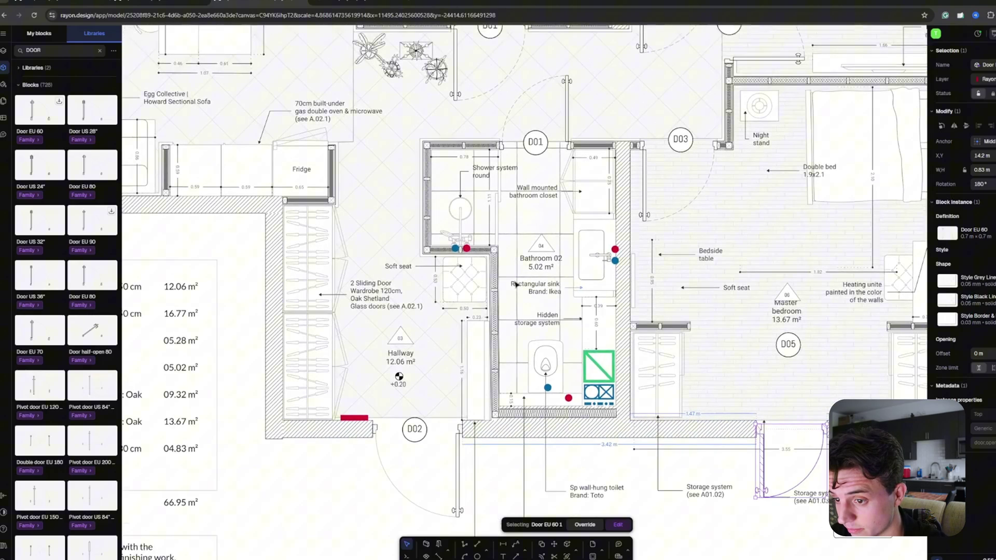
scroll(516, 285, "down", 3, "ctrl")
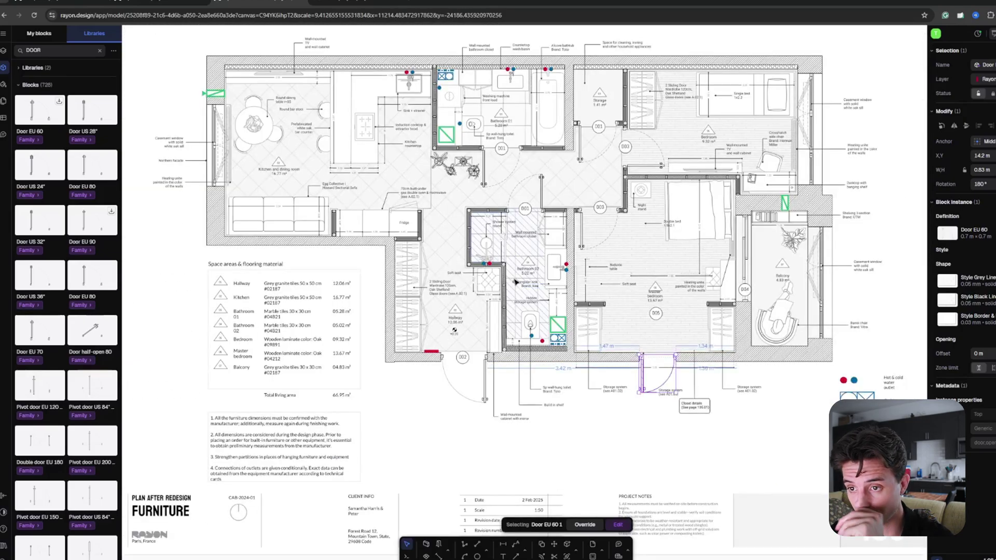
scroll(516, 284, "down", 5, "ctrl")
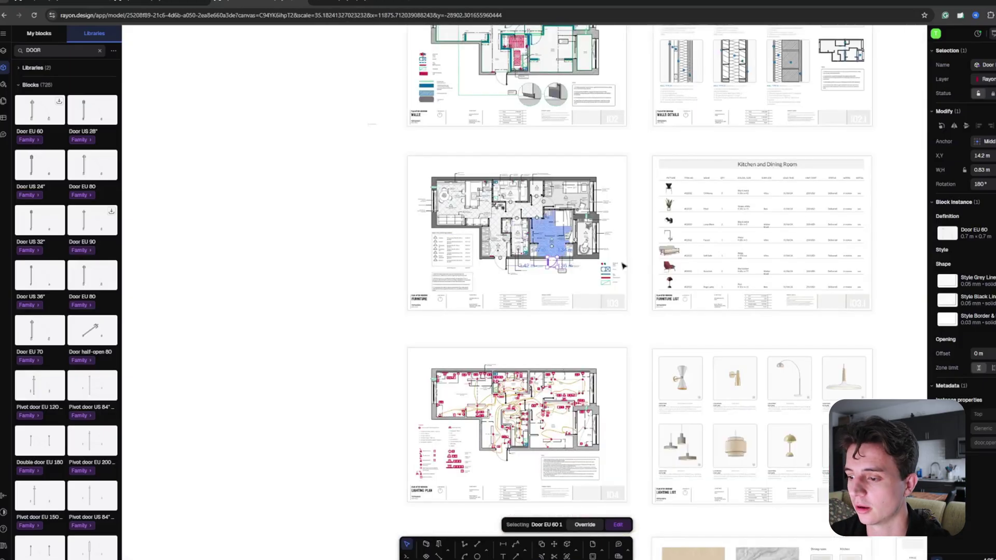
Step: Zoom to the selected door and cancel an attempted text label
key("shift+2")
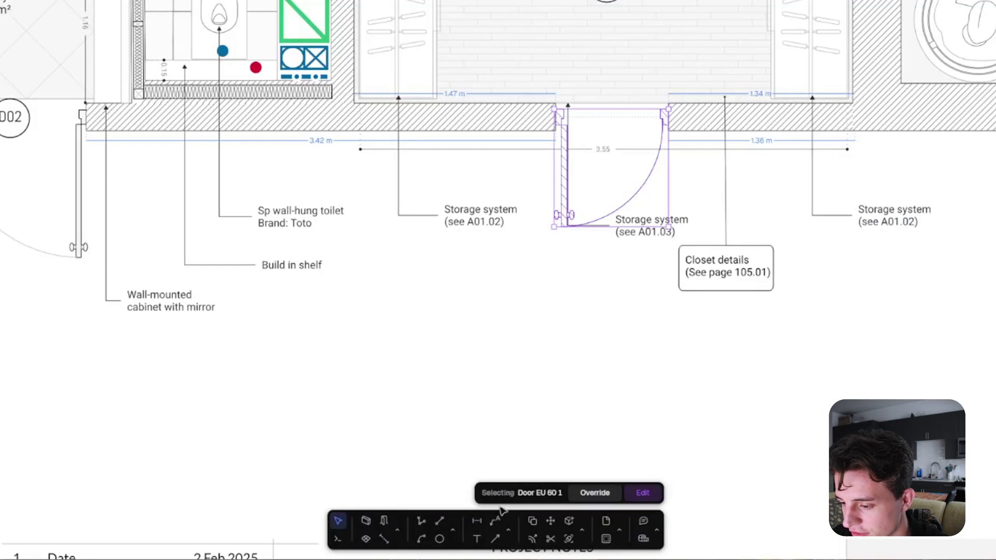
left_click(477, 539)
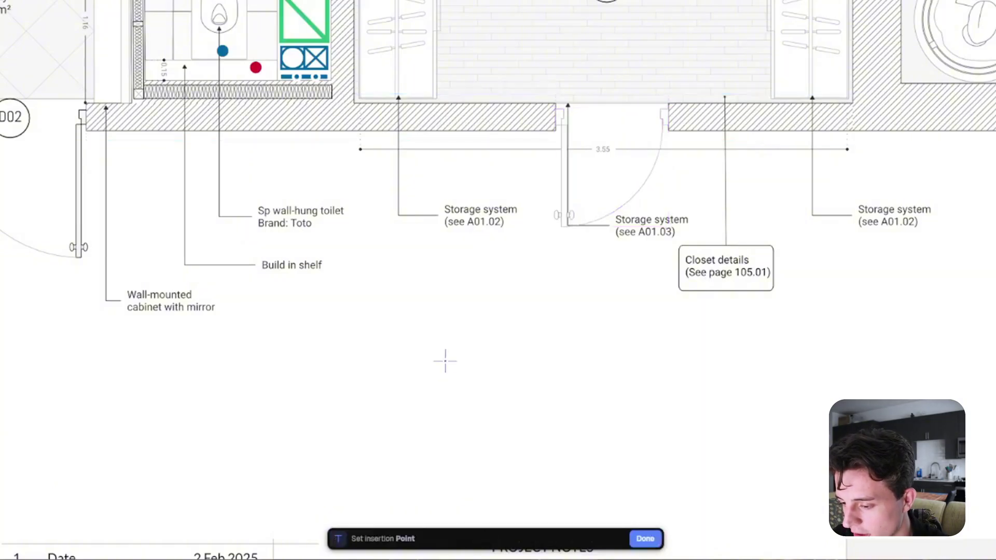
key("Escape")
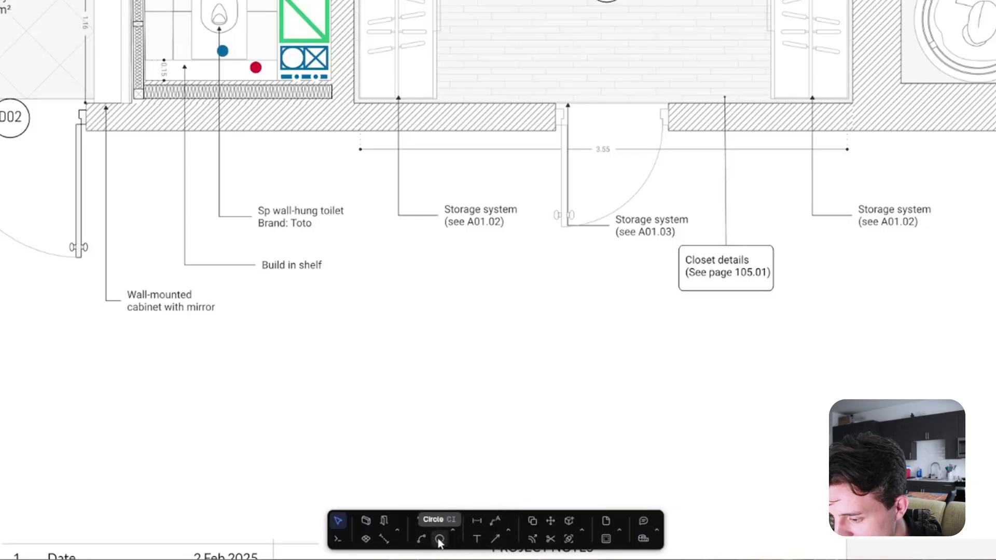
Step: Draw a multi-corner zigzag test wall below the closets, then box-select and delete it
left_click(369, 522)
left_click(347, 376)
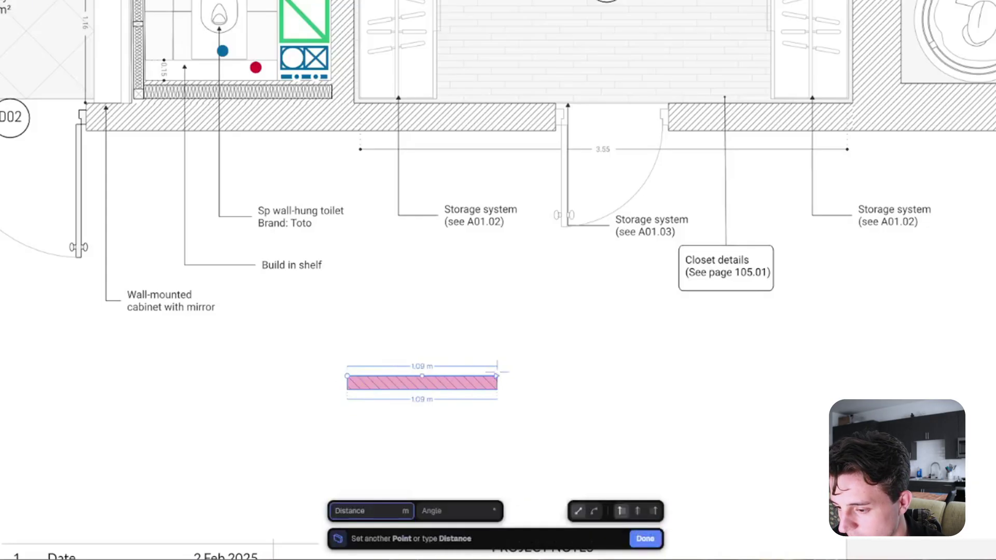
left_click(497, 376)
left_click(497, 440)
left_click(579, 440)
left_click(579, 338)
left_click(751, 337)
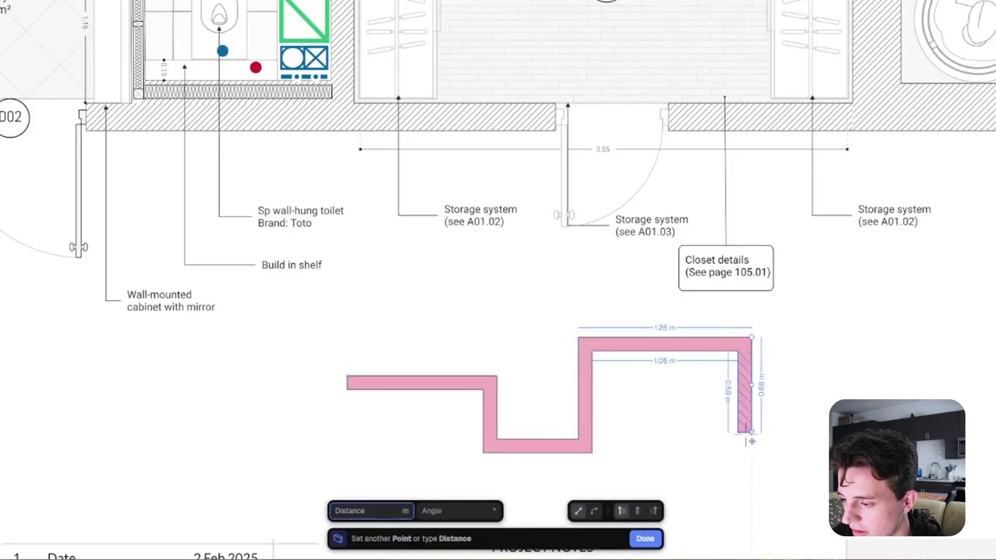
double_click(745, 437)
left_click_drag(771, 463, 430, 349)
key("Delete")
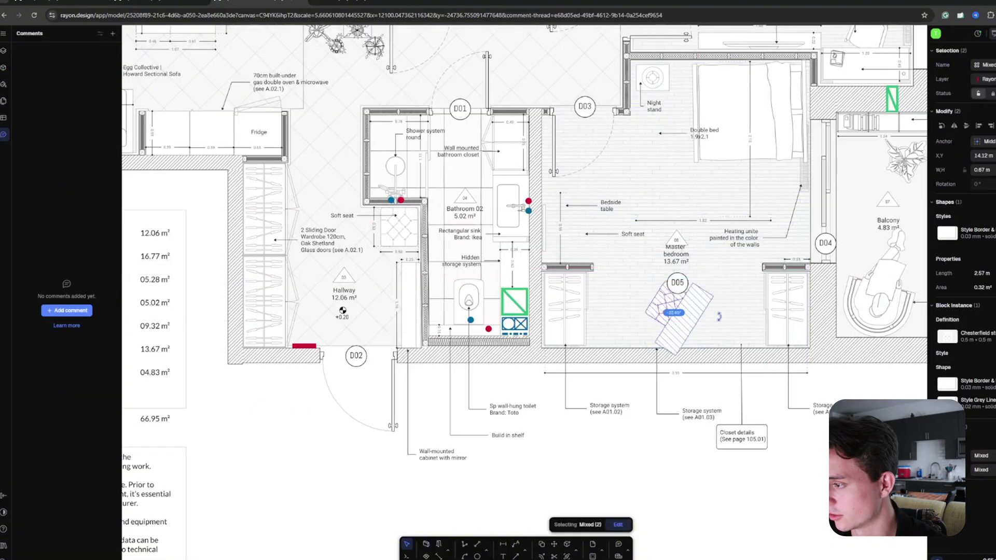
Step: Turn the Chesterfield block square to the wall at D05
left_click_drag(710, 337, 695, 336)
key("Caps_Lock")
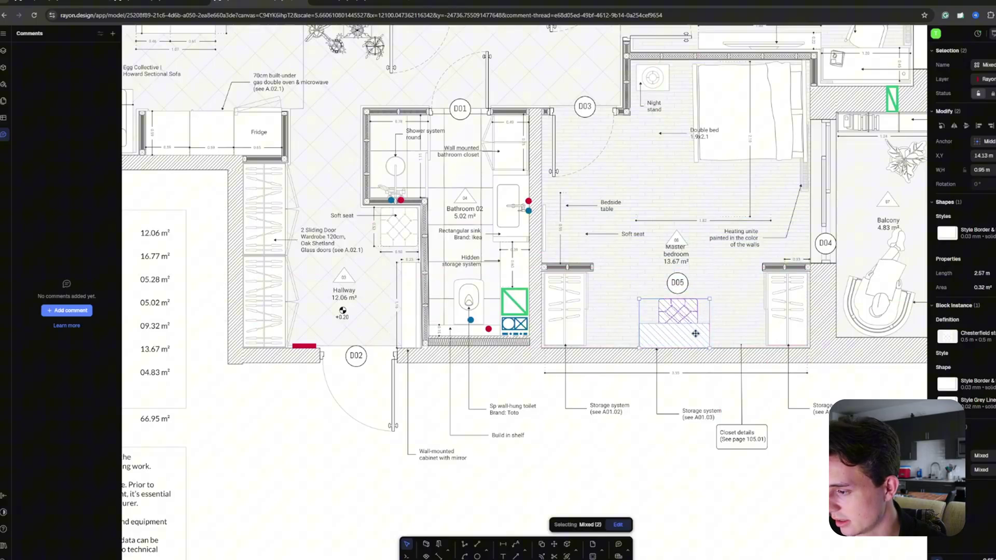
key("Escape")
Step: Post a comment reading 'removed to clothes racks' on the left bedroom closet
left_click(617, 546)
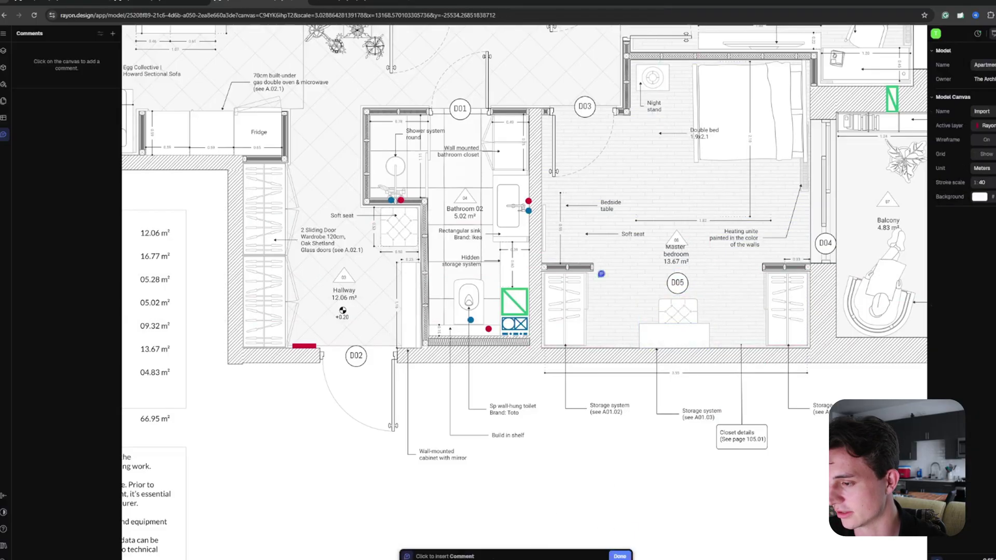
left_click(579, 303)
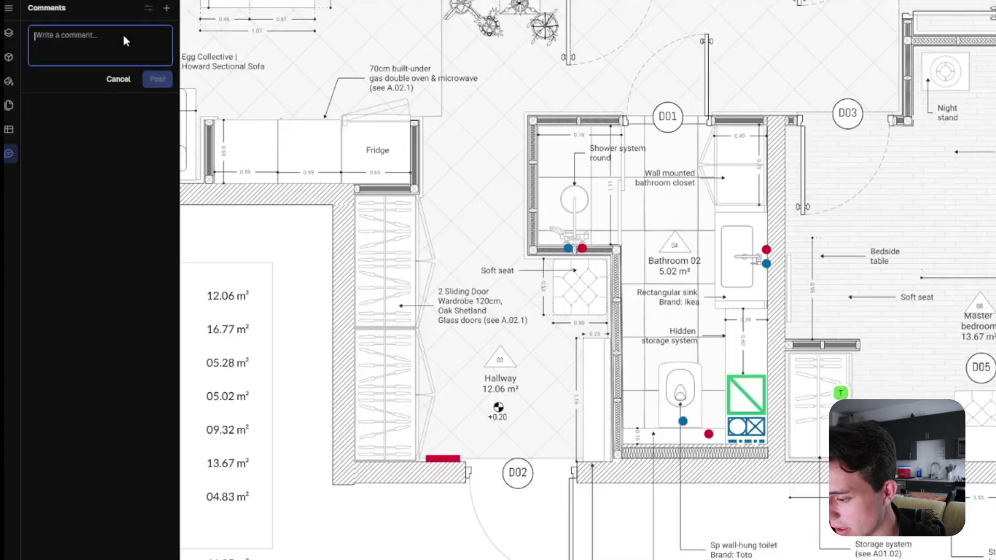
type("removed to clothes racks")
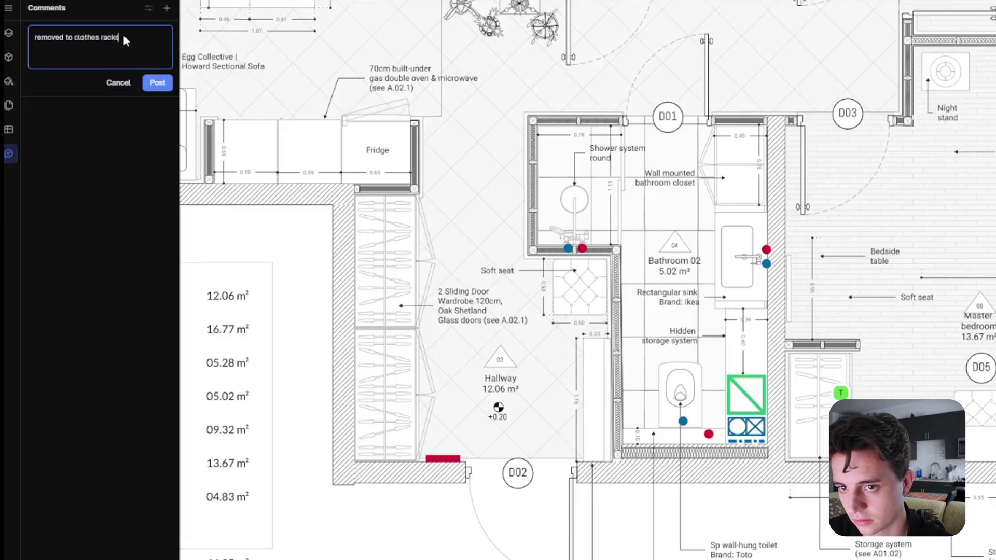
left_click(157, 83)
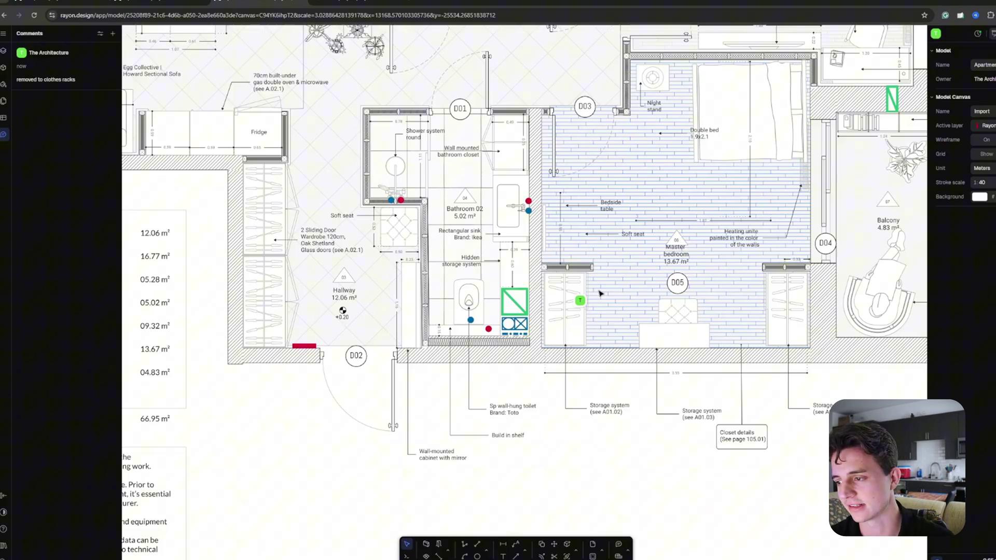
Step: Using the Draw markup, loop the D05 Chesterfield in red with an arrow toward the bedside table
scroll(688, 271, "down", 10, "ctrl")
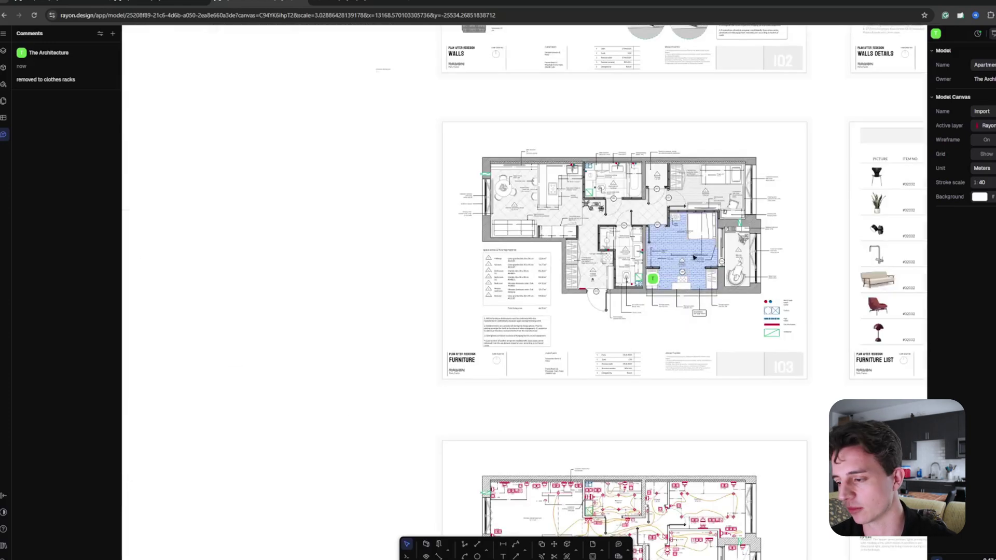
scroll(685, 291, "up", 2)
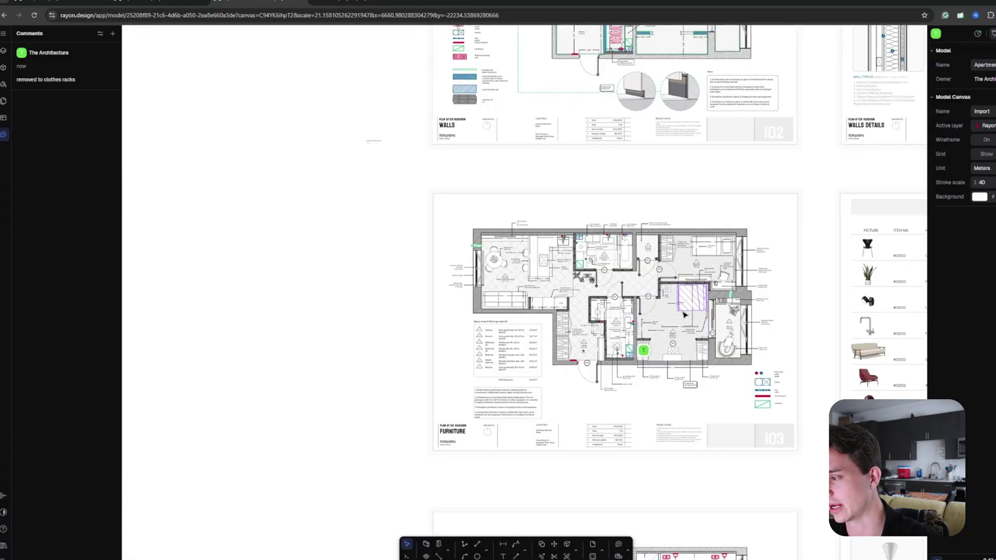
left_click(621, 546)
left_click(649, 515)
scroll(662, 368, "up", 10, "ctrl")
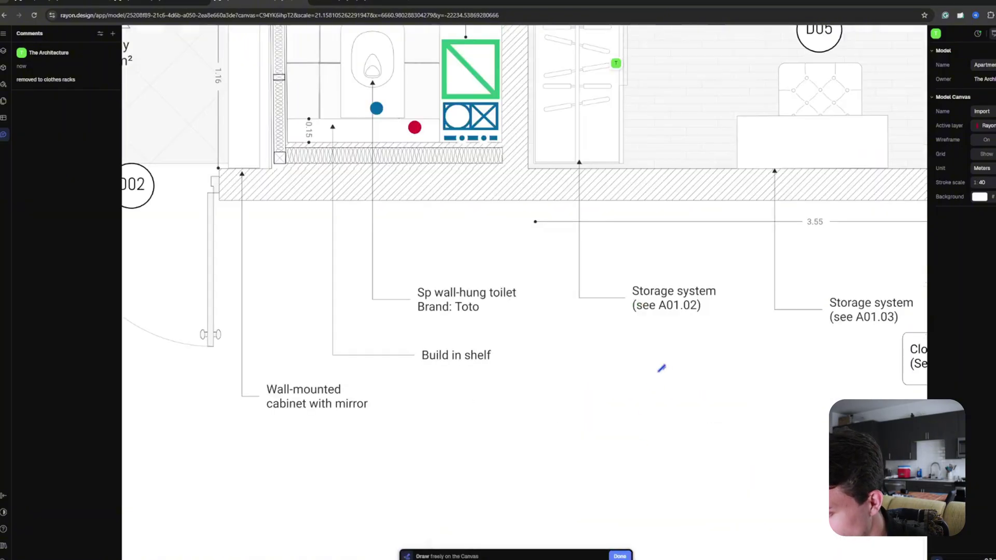
scroll(662, 368, "down", 8, "ctrl")
mouse_move(669, 248)
left_mouse_down()
mouse_move(734, 312)
mouse_move(580, 167)
left_mouse_up()
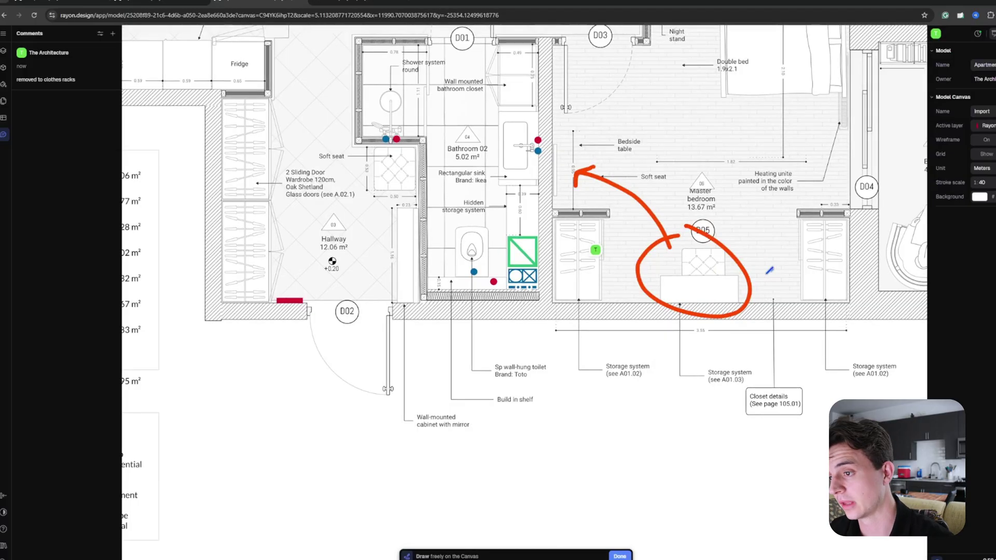
scroll(729, 263, "down", 3, "ctrl")
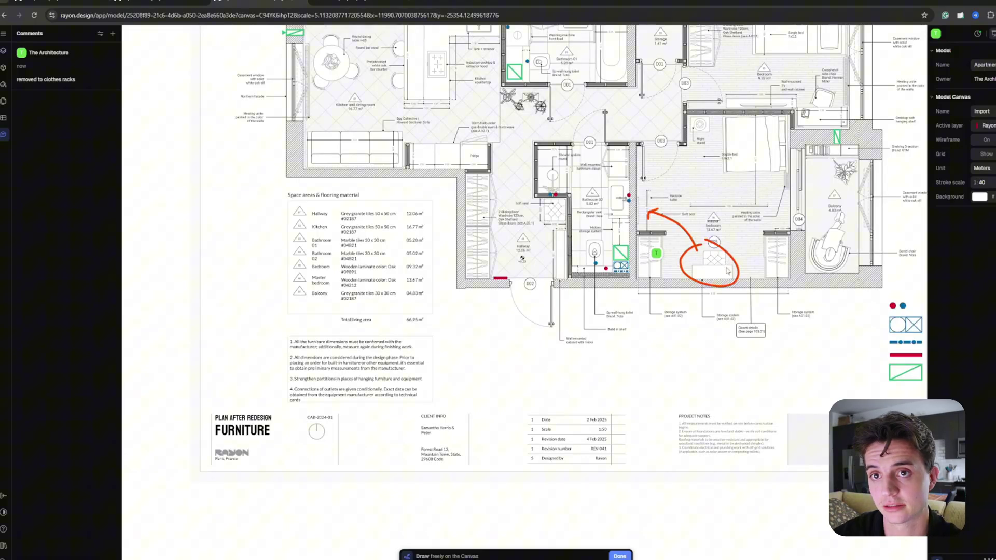
Step: Finish freehand drawing with Done on the Draw freely bar
left_click(620, 556)
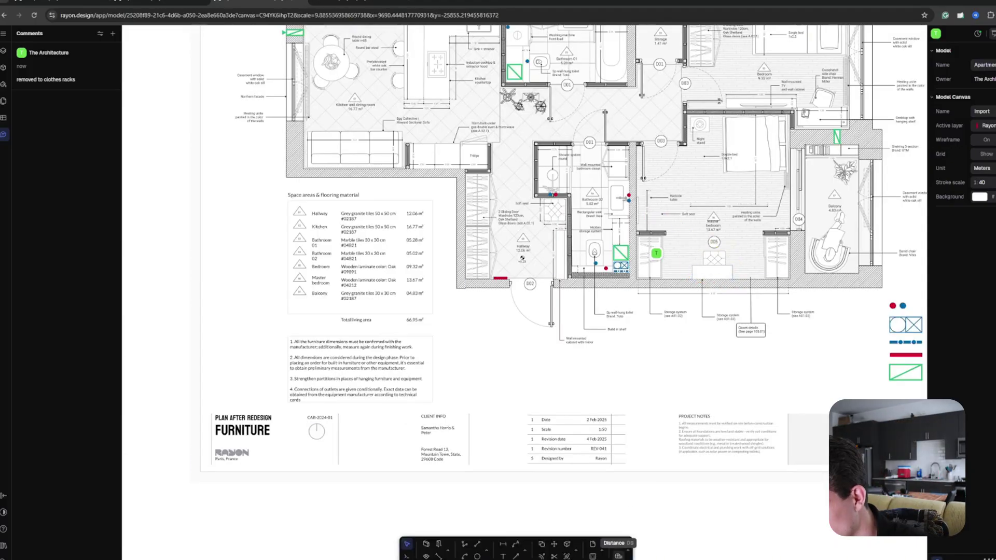